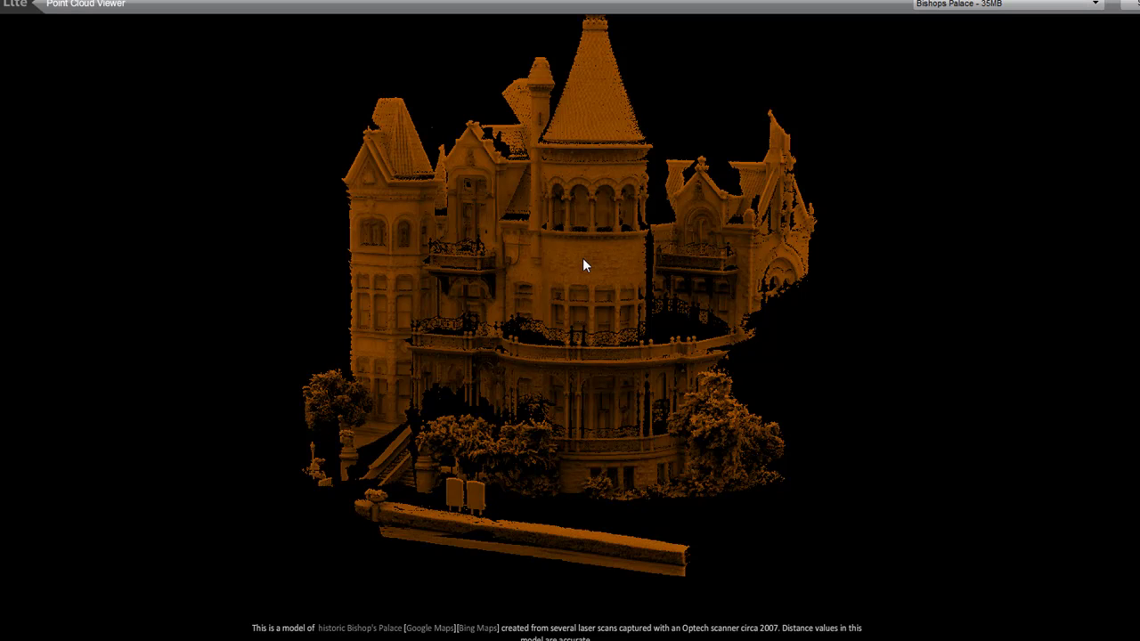
# Step: Pan and orbit the Bishops Palace point cloud and display the list of preset views
pyautogui.moveTo(583, 256); pyautogui.dragTo(491, 293, button='middle')
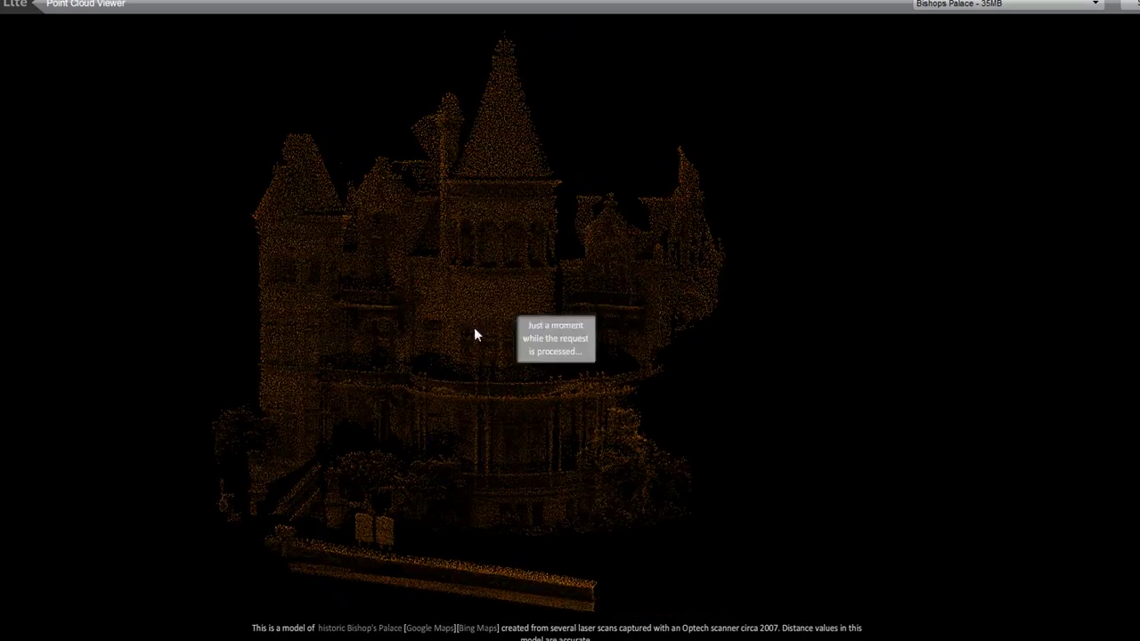
pyautogui.moveTo(472, 363)
pyautogui.mouseDown()
pyautogui.moveTo(573, 358)
pyautogui.moveTo(478, 426)
pyautogui.moveTo(440, 418)
pyautogui.moveTo(504, 400)
pyautogui.moveTo(458, 360)
pyautogui.moveTo(490, 366)
pyautogui.mouseUp()
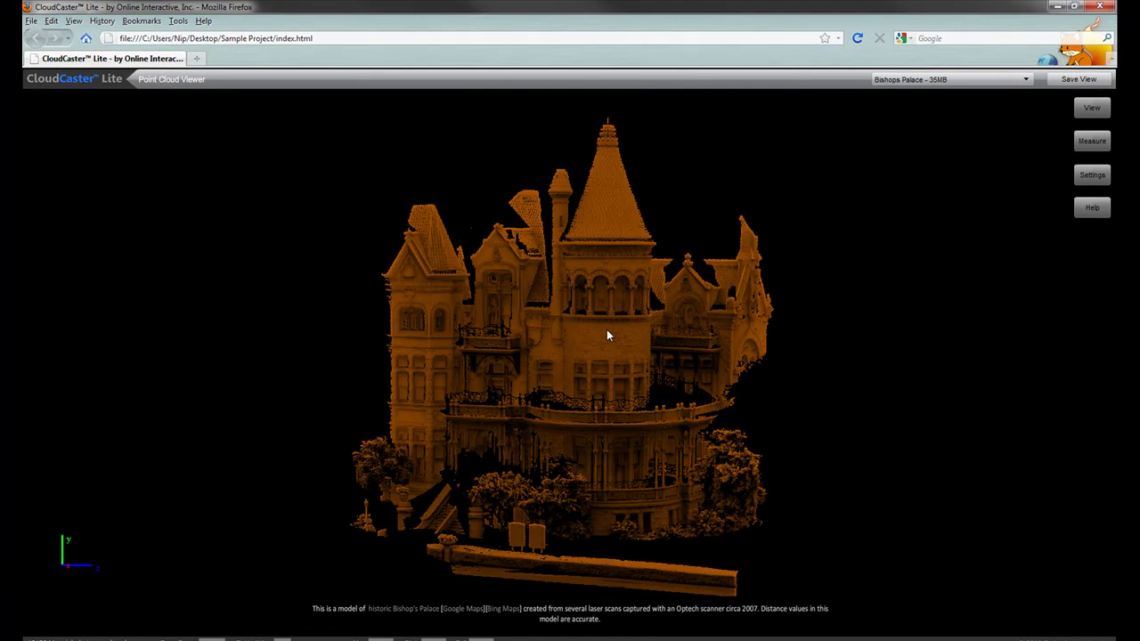
pyautogui.rightClick(597, 342)
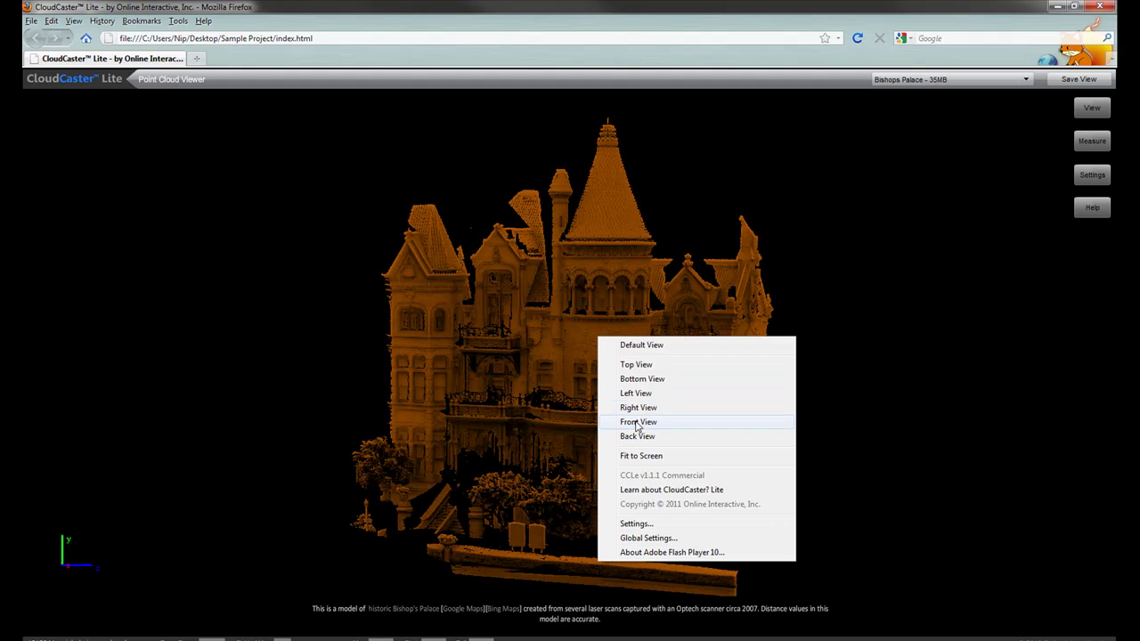
# Step: Open the View panel and relocate it to the opposite side of the viewer, clear of the model
pyautogui.click(1090, 107)
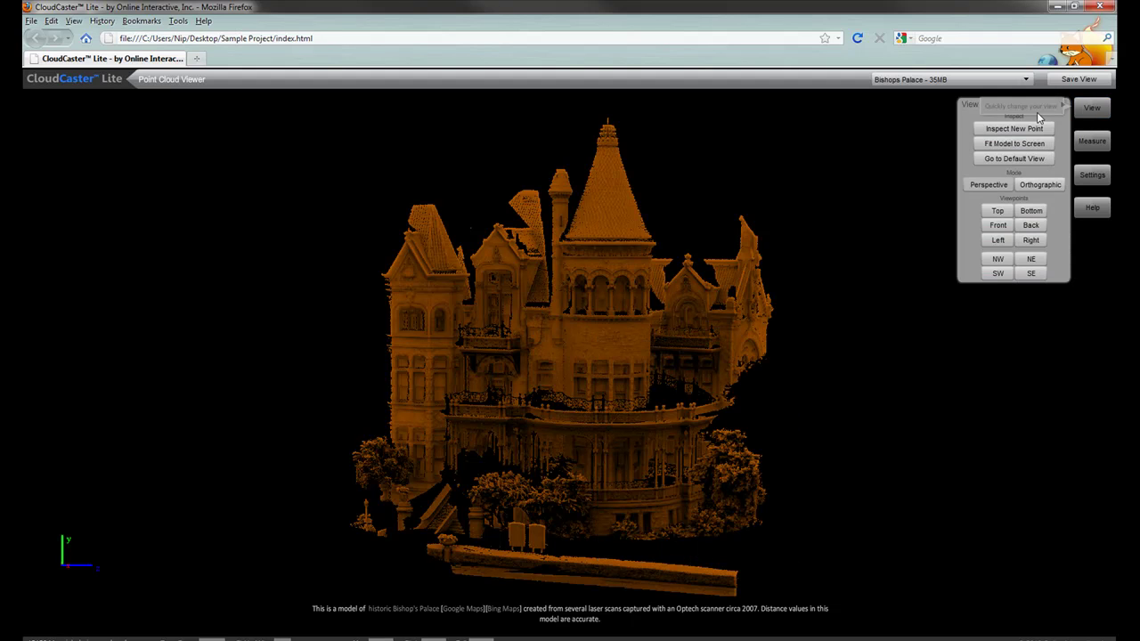
pyautogui.moveTo(1041, 105); pyautogui.dragTo(41, 108)
# Step: Open the Measure panel, move it to the lower corner of the viewer and close it
pyautogui.click(1090, 141)
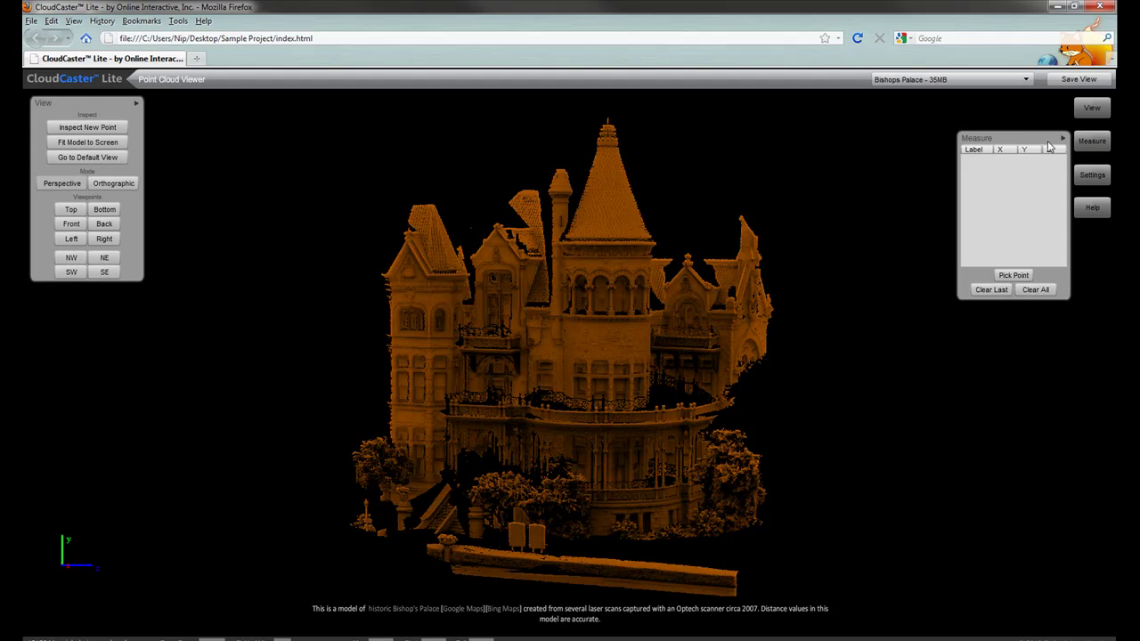
pyautogui.moveTo(1039, 135); pyautogui.dragTo(1081, 464)
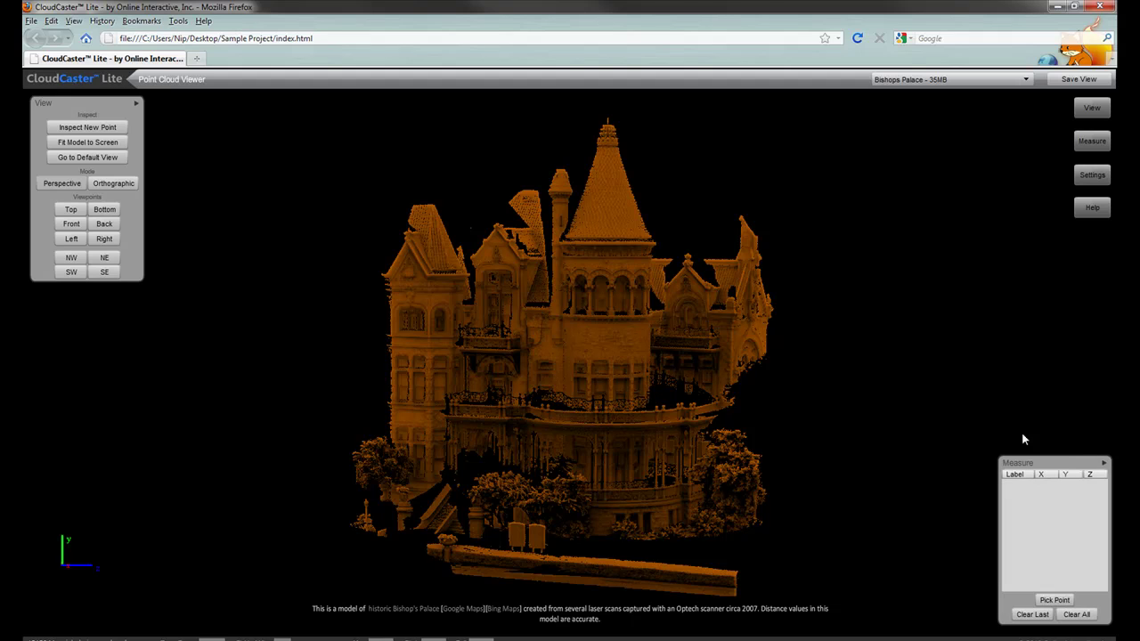
pyautogui.click(1104, 464)
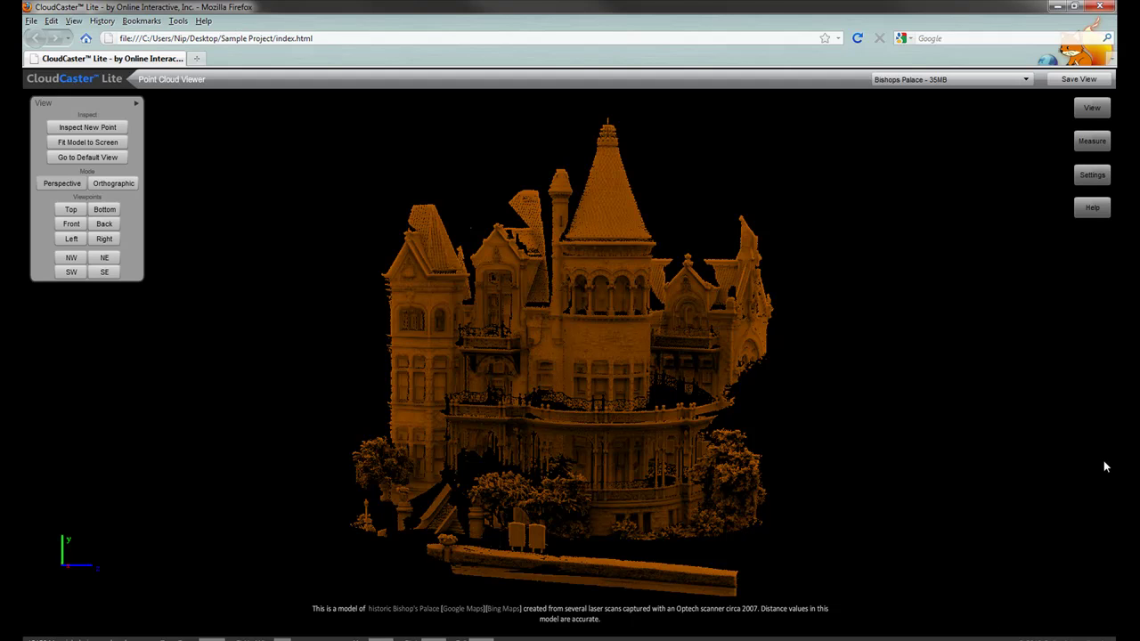
# Step: View the palace from the Top viewpoint, comparing the orthographic projection with the perspective one
pyautogui.click(72, 210)
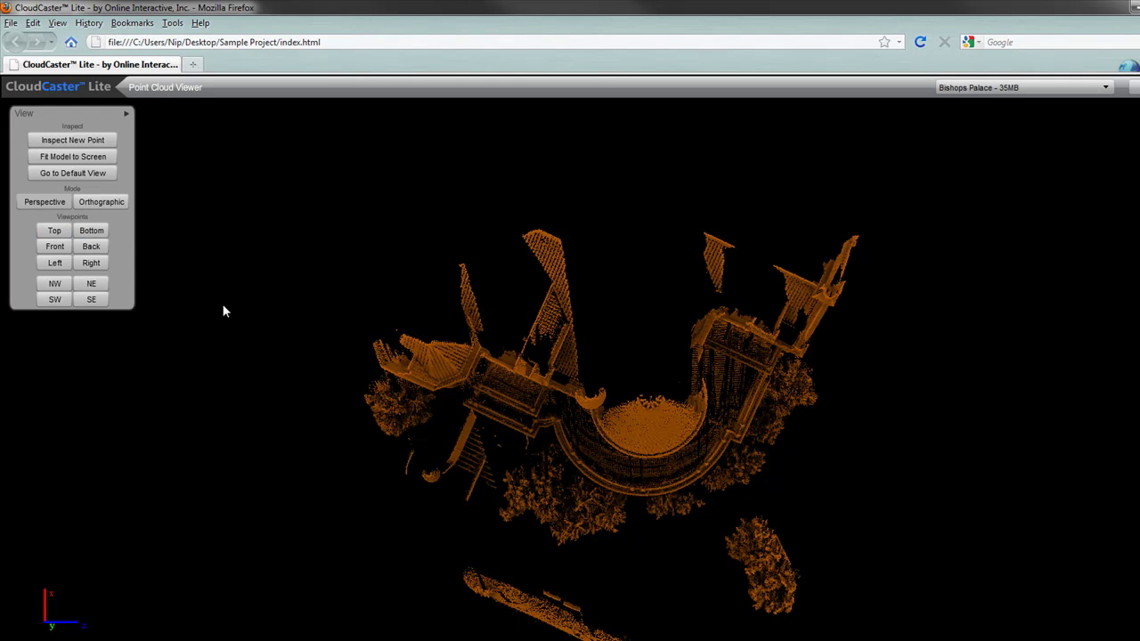
pyautogui.click(93, 204)
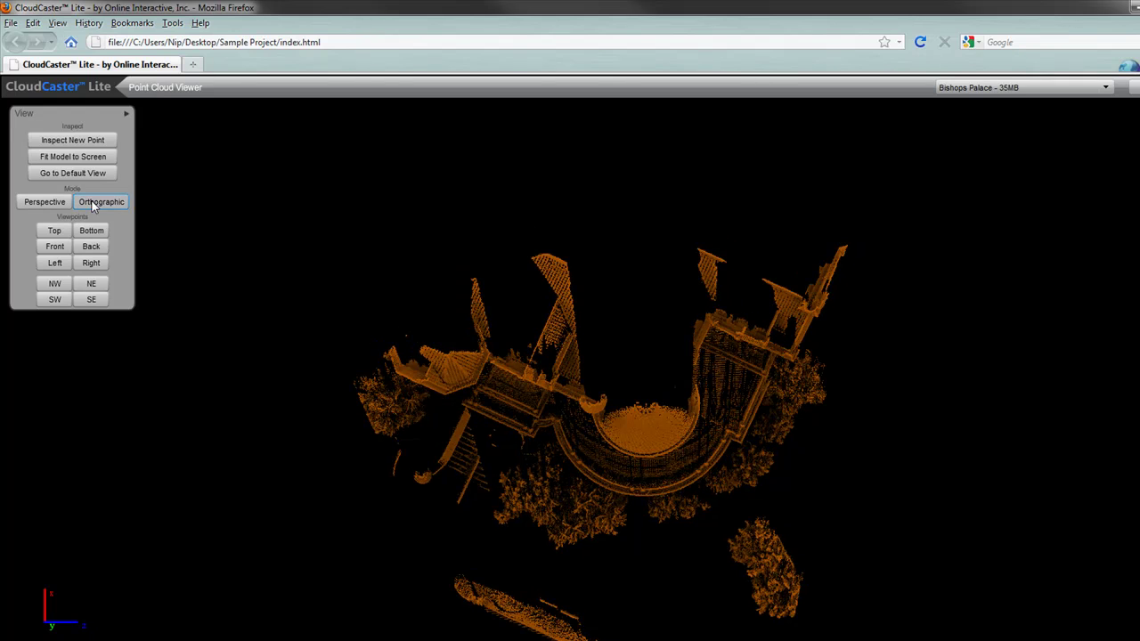
pyautogui.click(49, 203)
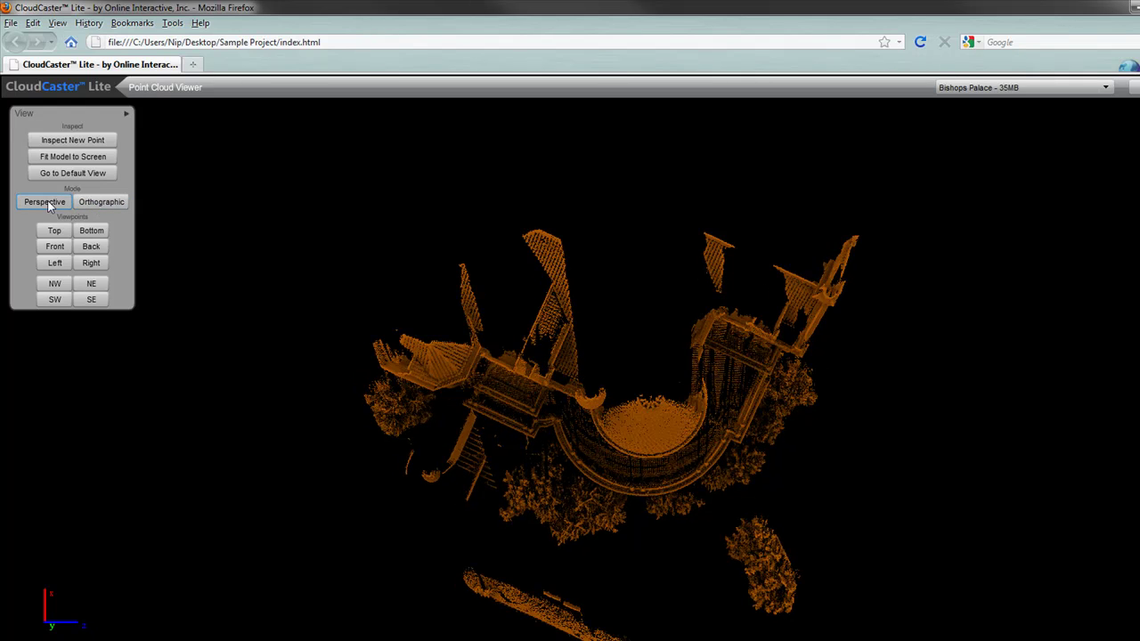
# Step: View the palace from the NW and NE viewpoints, orbiting the model in between
pyautogui.click(55, 284)
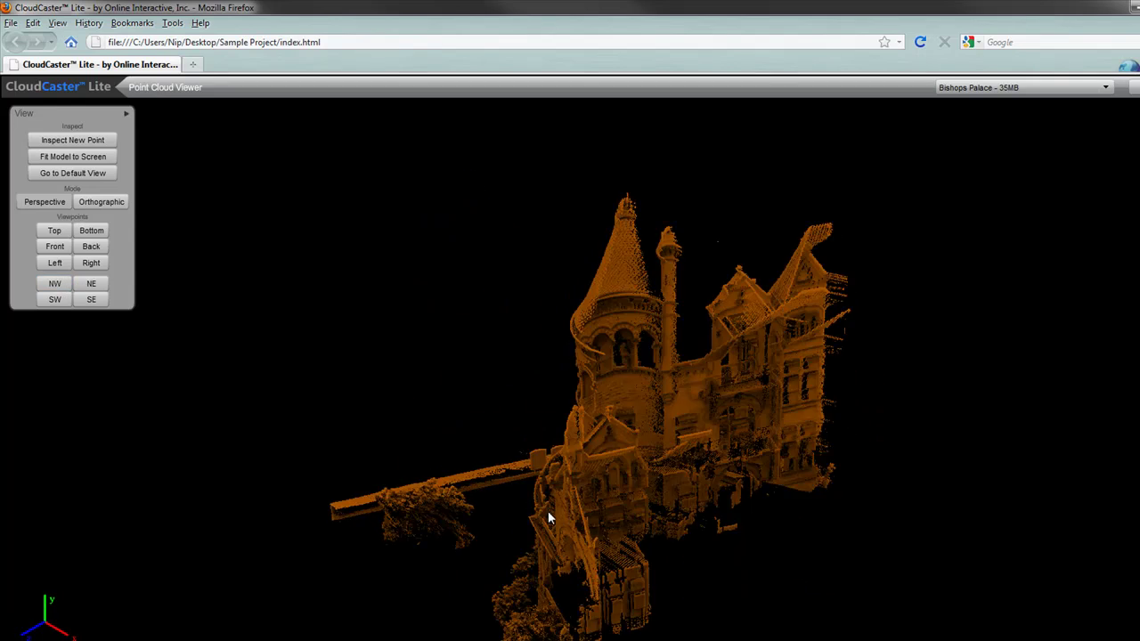
pyautogui.moveTo(521, 506); pyautogui.dragTo(653, 454)
pyautogui.click(91, 283)
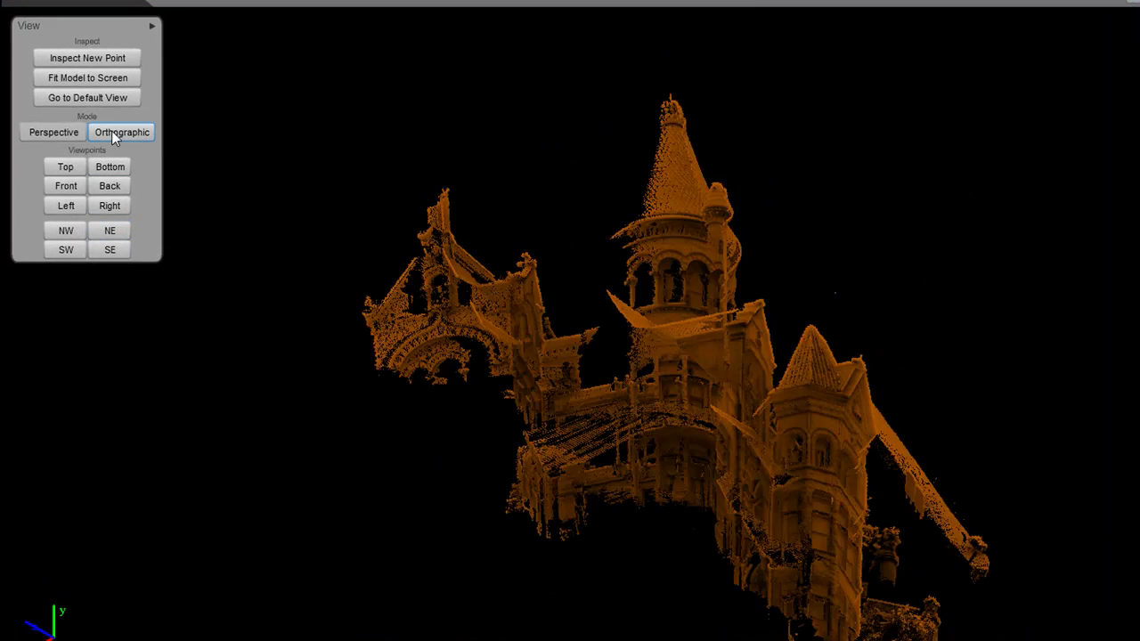
# Step: Switch to orthographic mode, orbit the model and view it from the Bottom and Left viewpoints
pyautogui.click(112, 135)
pyautogui.moveTo(873, 522); pyautogui.dragTo(849, 457)
pyautogui.click(112, 169)
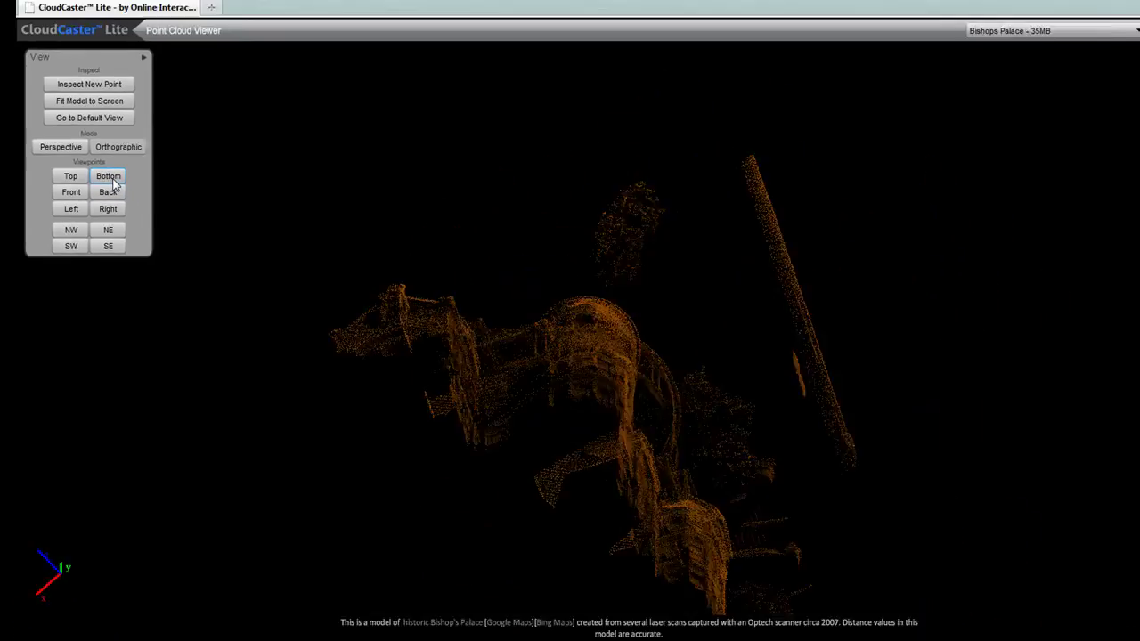
pyautogui.click(76, 212)
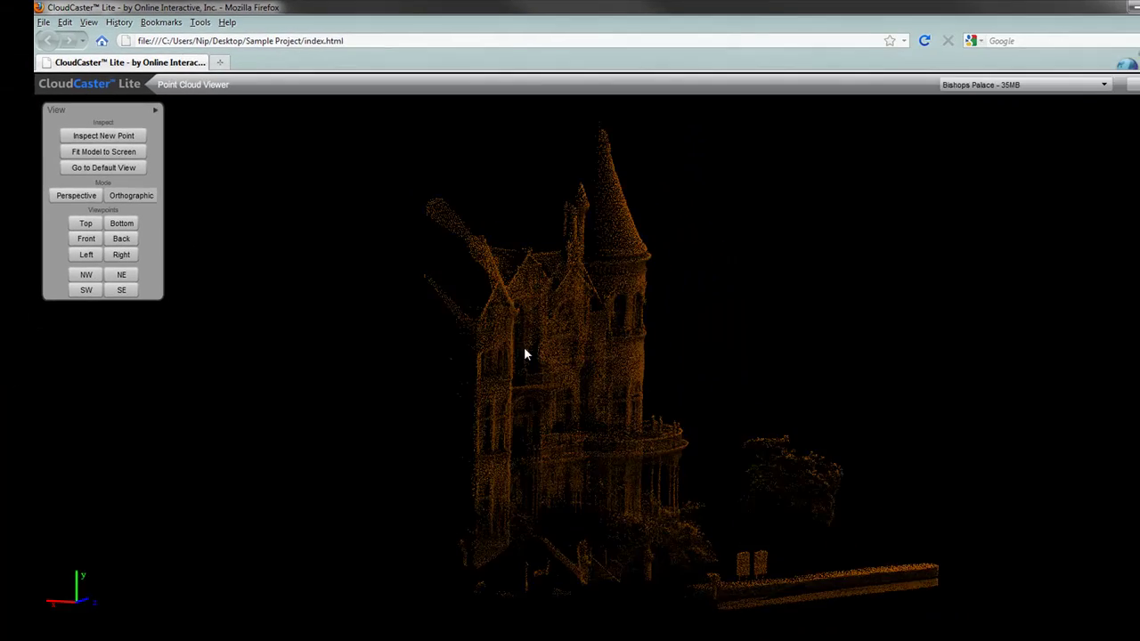
# Step: Pick a new inspection point on the palace's arched side wing, then zoom and orbit around it
pyautogui.click(117, 122)
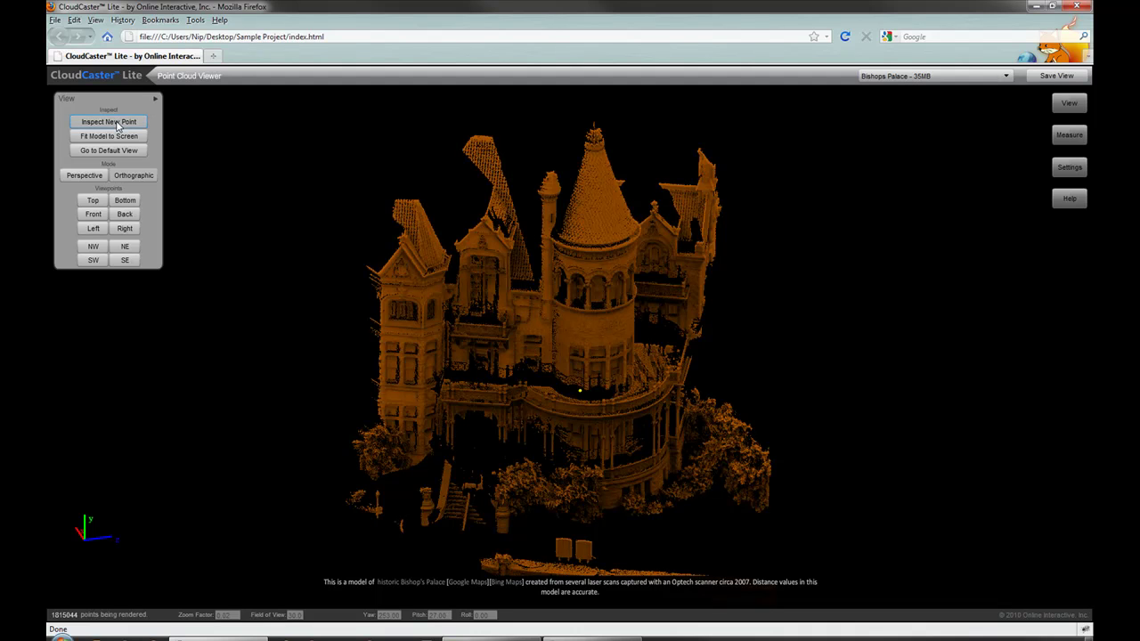
pyautogui.click(690, 282)
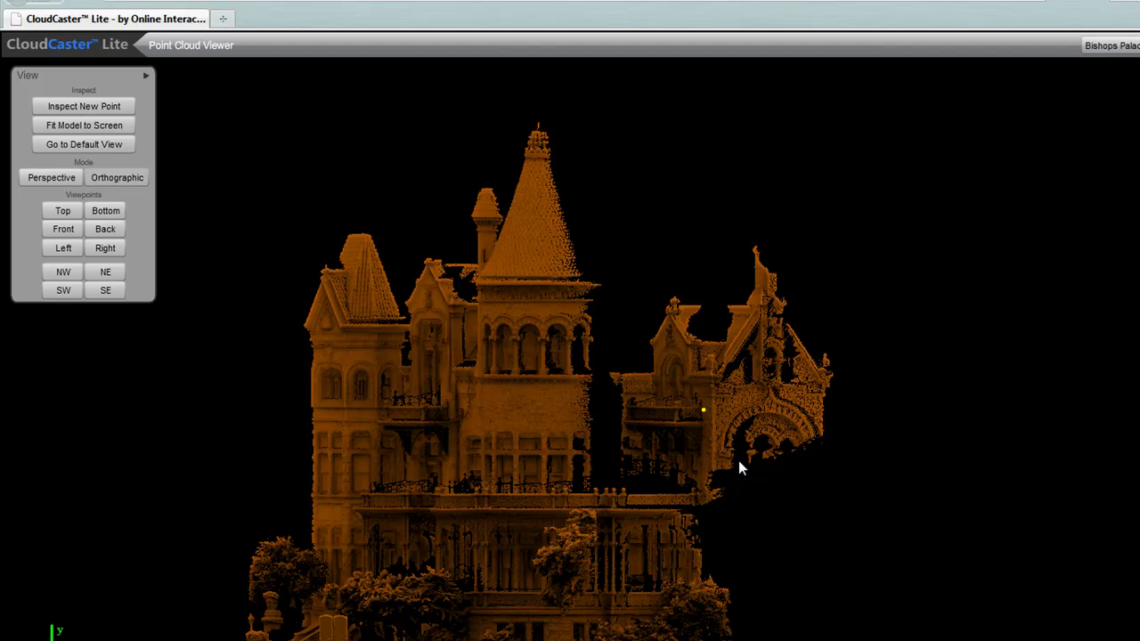
pyautogui.scroll(5, 762, 480)
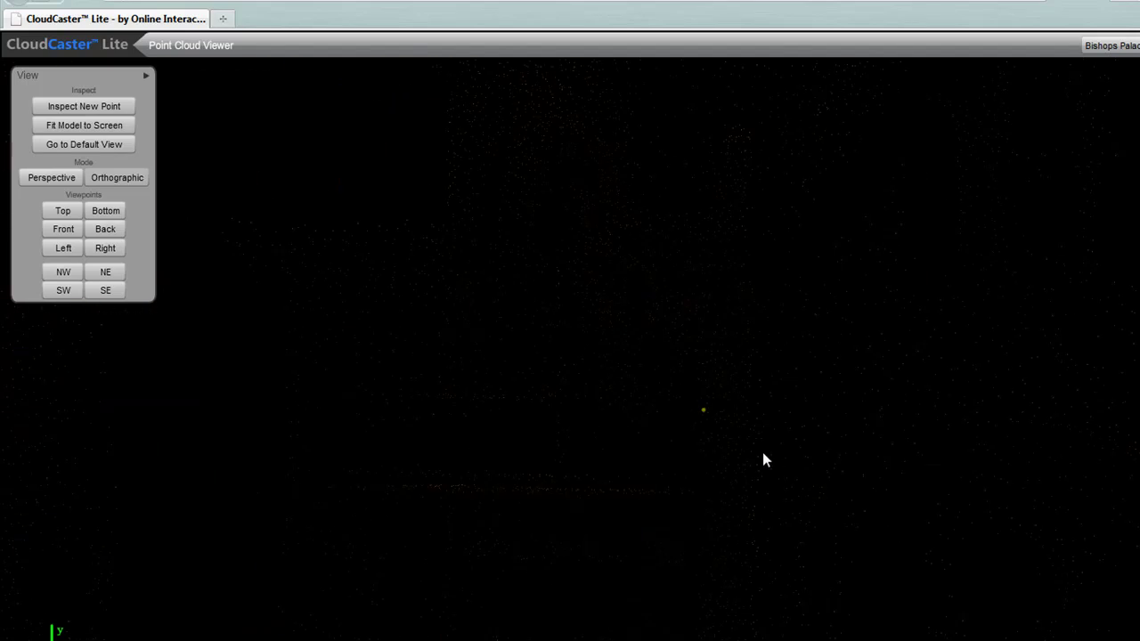
pyautogui.scroll(-5, 763, 543)
pyautogui.moveTo(763, 569); pyautogui.dragTo(715, 496)
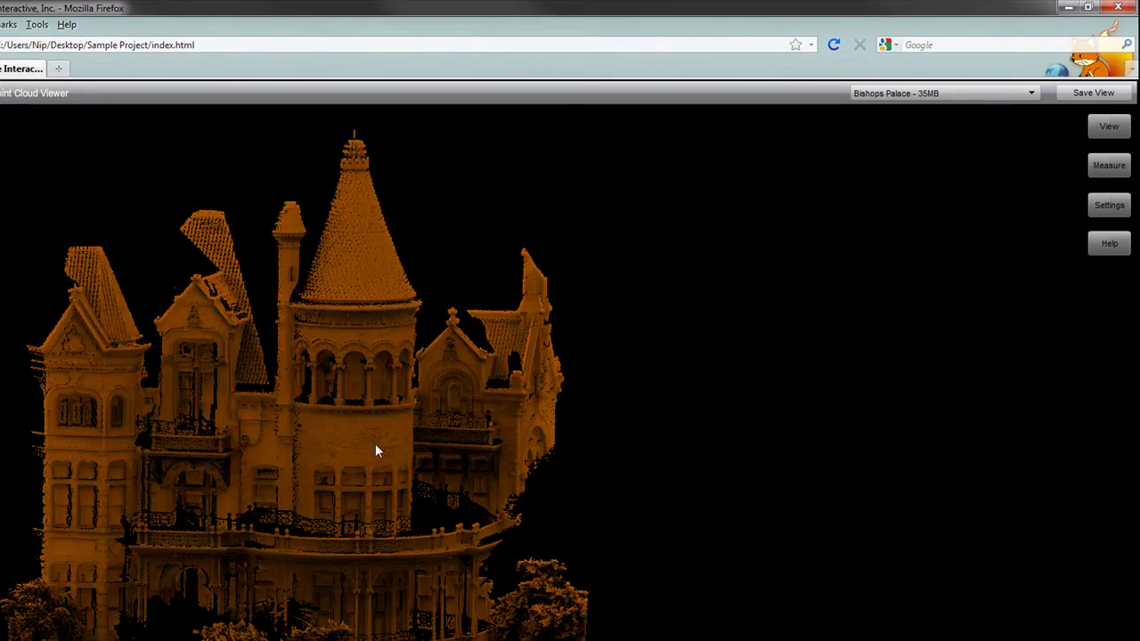
pyautogui.moveTo(375, 450); pyautogui.dragTo(343, 452)
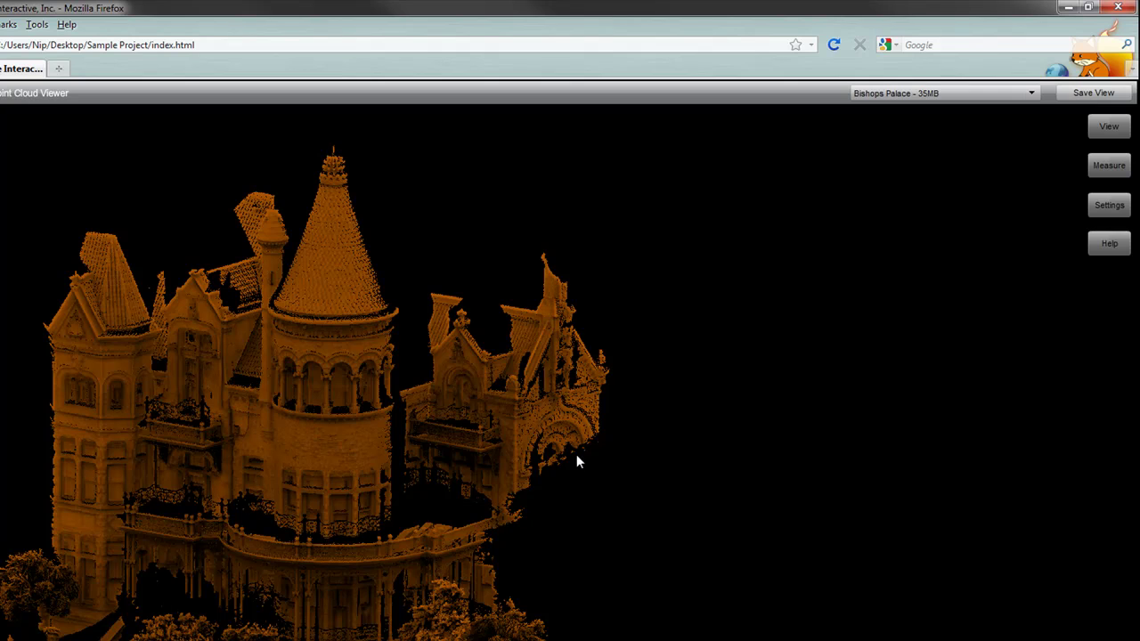
# Step: Open the Settings panel, move it lower, and toggle the pivot point display on and off while orbiting
pyautogui.click(1111, 210)
pyautogui.moveTo(1048, 208); pyautogui.dragTo(1076, 386)
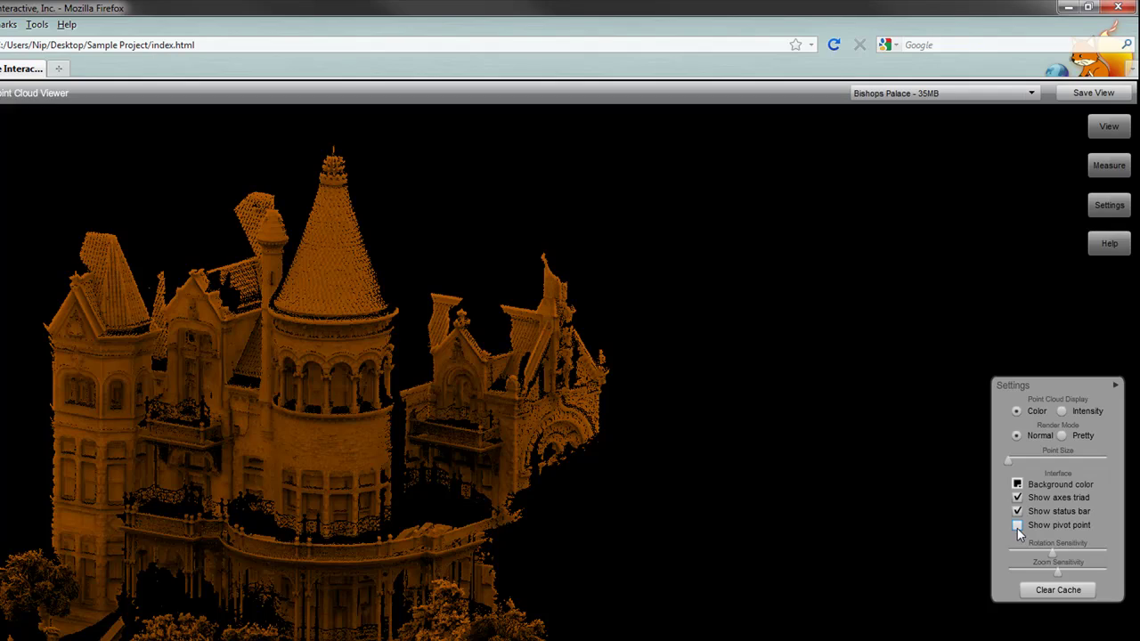
pyautogui.moveTo(551, 415); pyautogui.dragTo(552, 452)
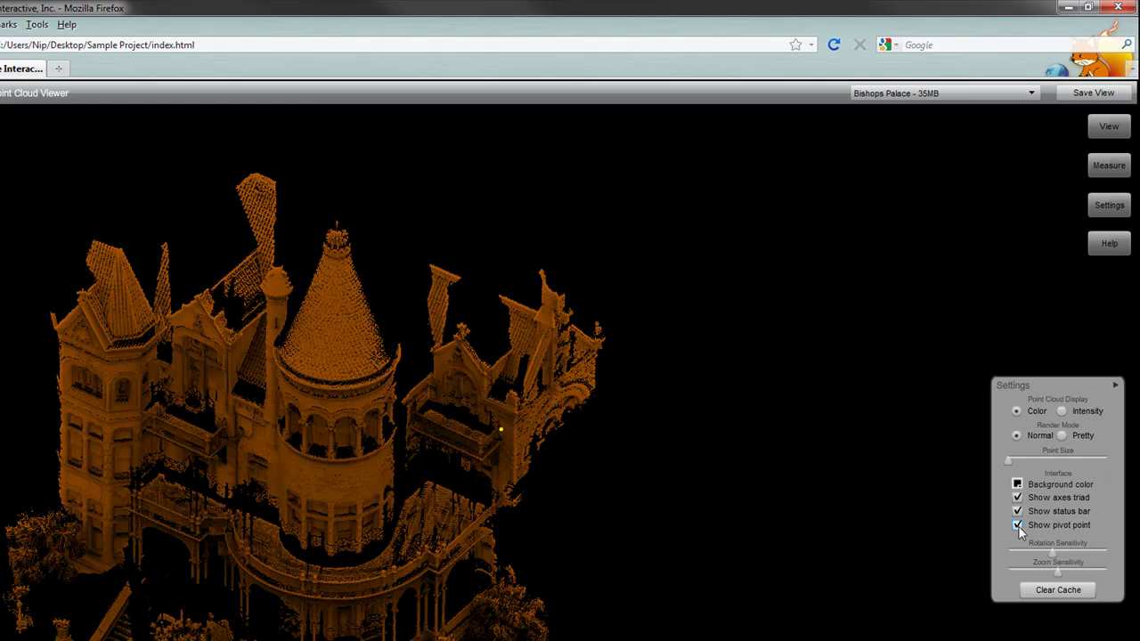
pyautogui.moveTo(433, 501); pyautogui.dragTo(394, 443)
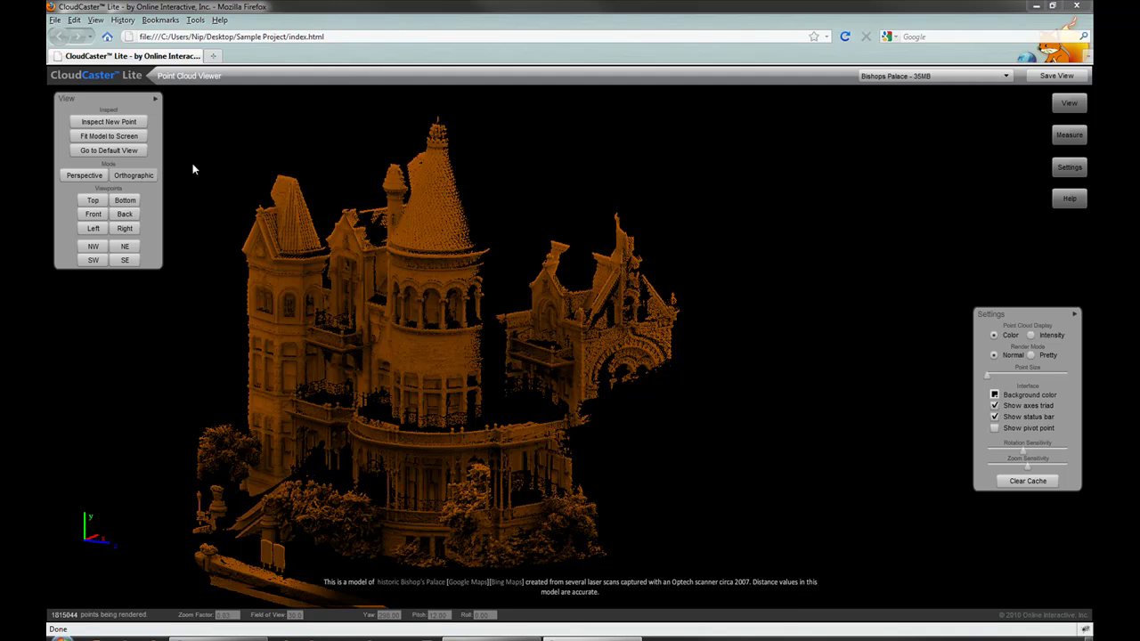
# Step: Fit the palace model to the screen and go to its default view
pyautogui.click(114, 139)
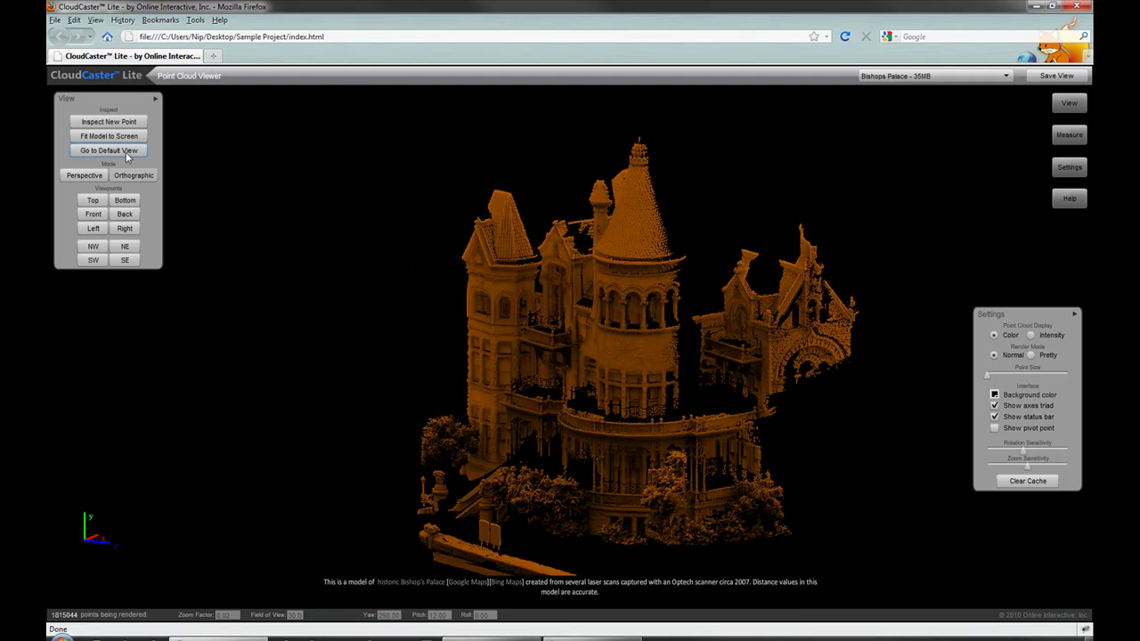
pyautogui.click(125, 152)
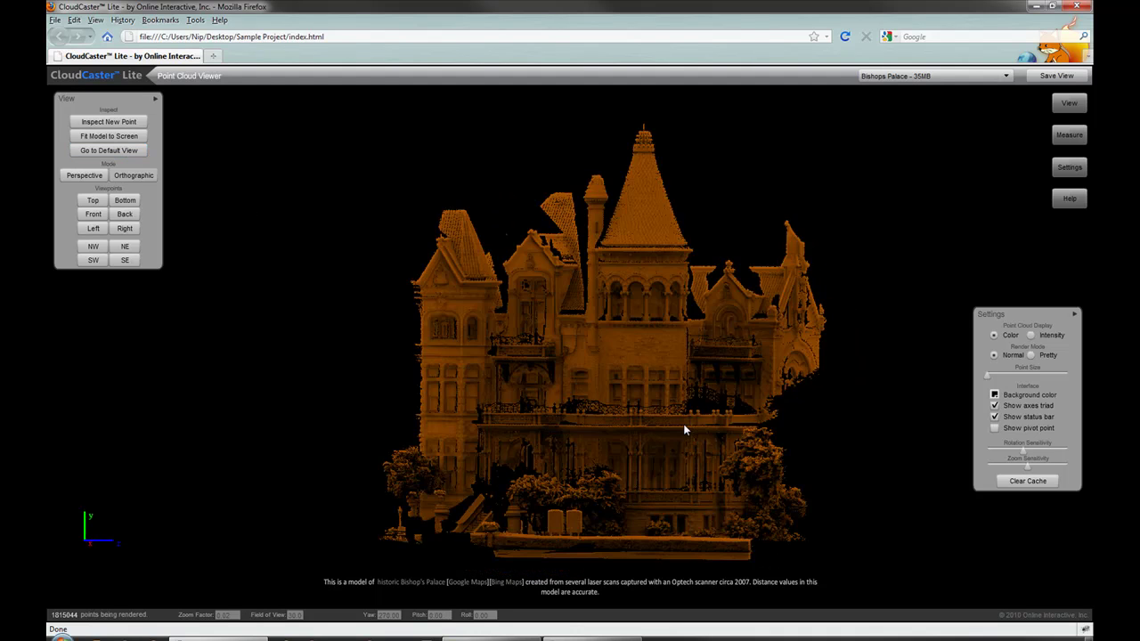
# Step: Examine the palace's towers and balconies from several angles and return to the default view
pyautogui.moveTo(689, 424); pyautogui.dragTo(617, 437)
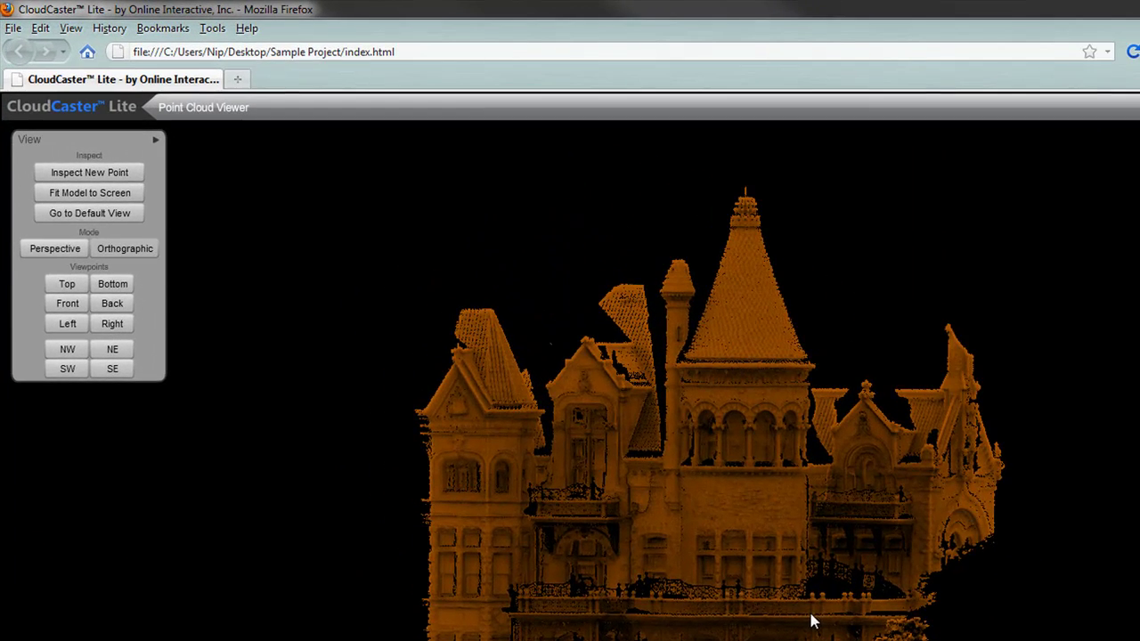
pyautogui.moveTo(758, 406); pyautogui.dragTo(717, 442)
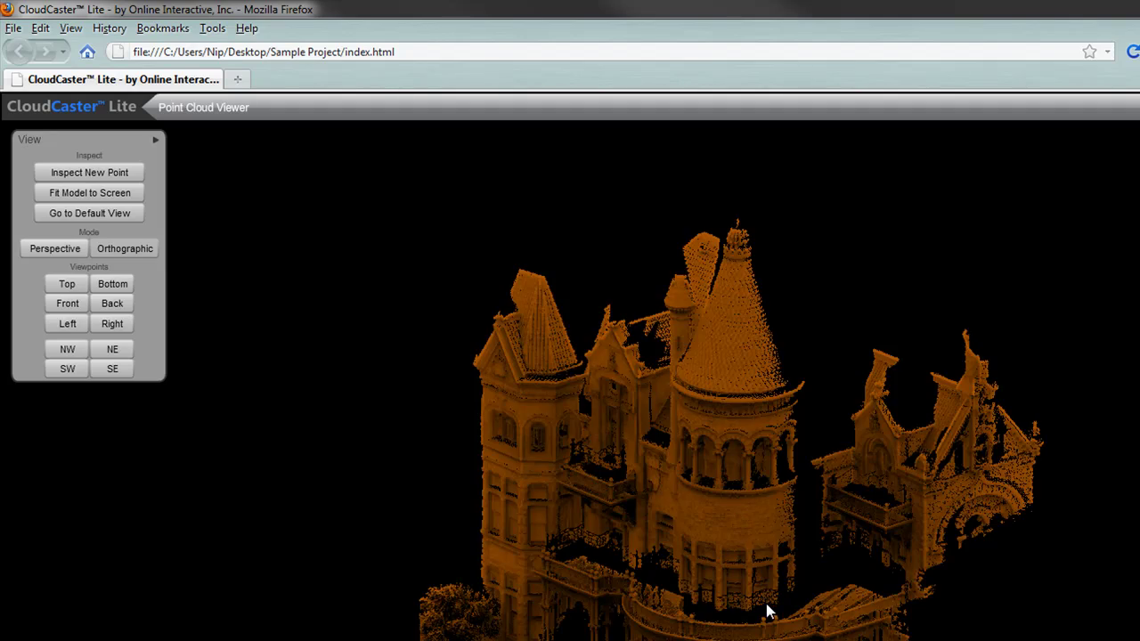
pyautogui.moveTo(771, 611); pyautogui.dragTo(756, 542)
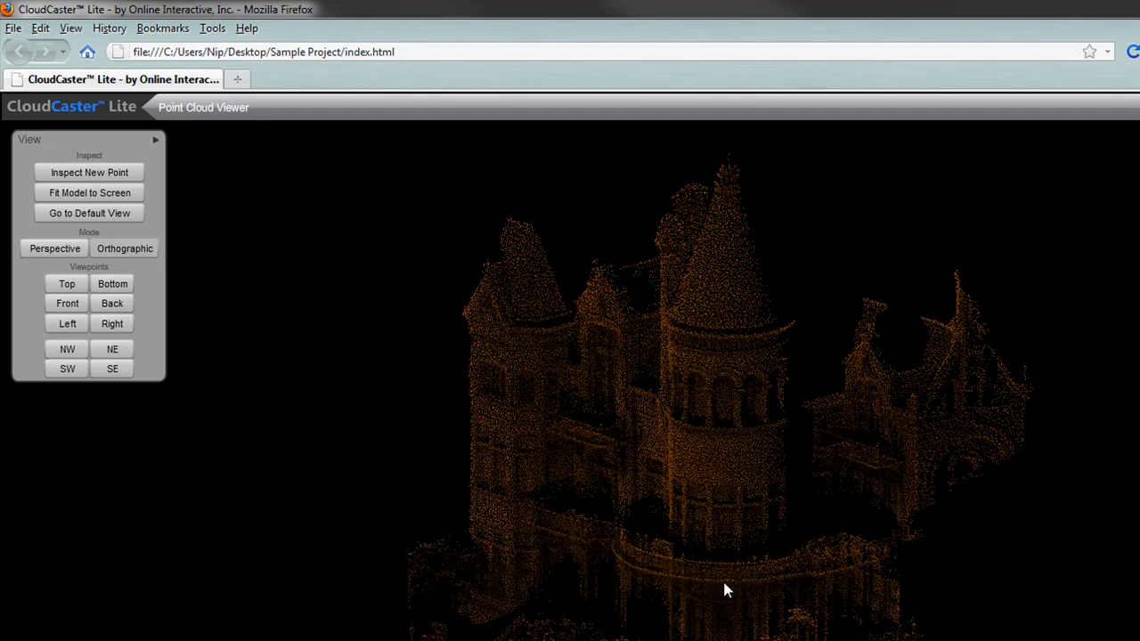
pyautogui.moveTo(727, 583); pyautogui.dragTo(664, 550)
pyautogui.moveTo(55, 138); pyautogui.dragTo(64, 164)
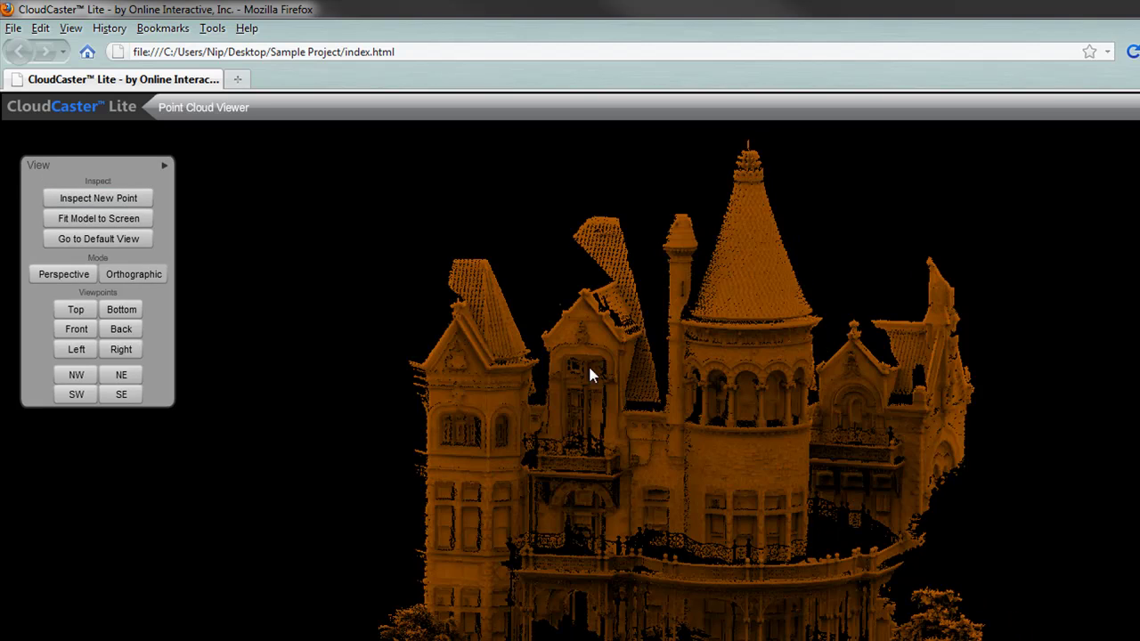
pyautogui.rightClick(768, 302)
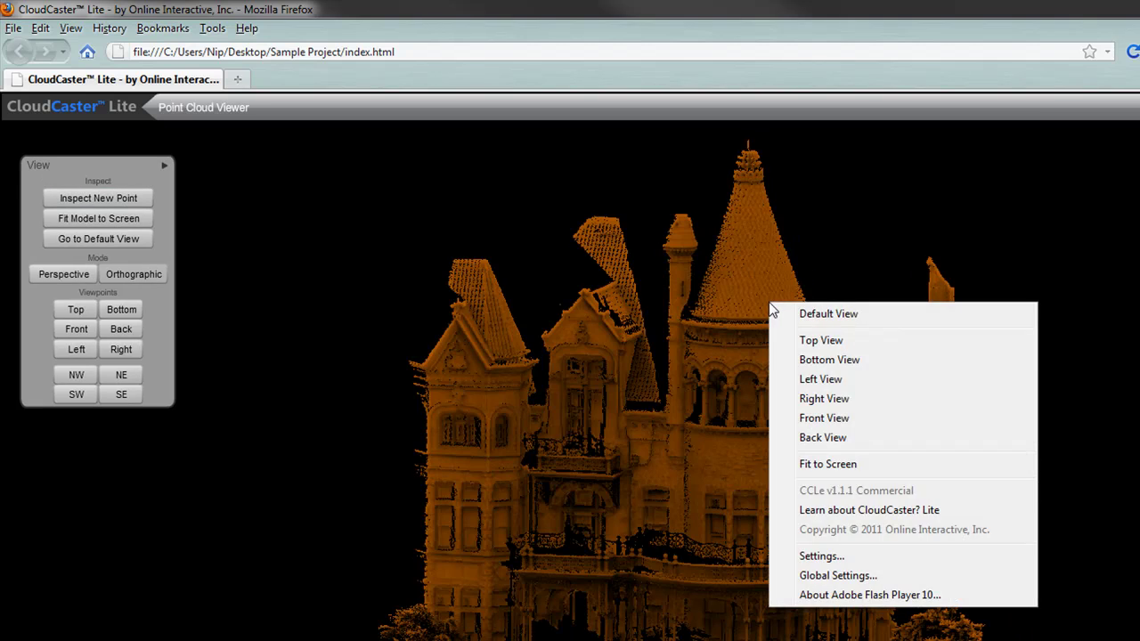
pyautogui.click(824, 323)
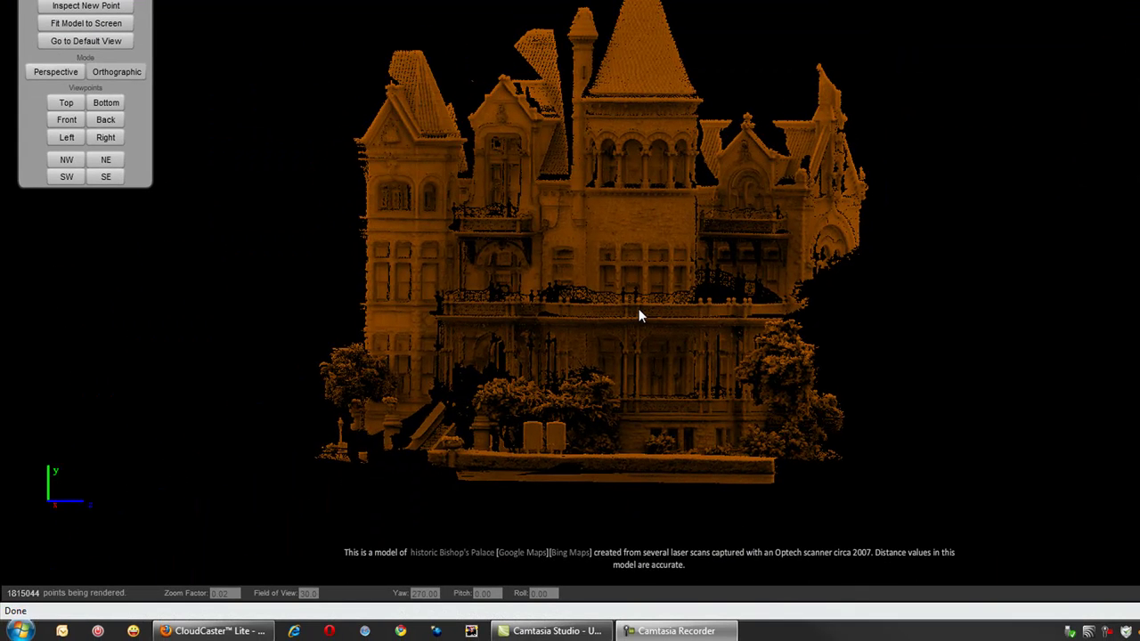
# Step: Set the camera's yaw to 90 and the zoom factor to 0.01
pyautogui.doubleClick(423, 595)
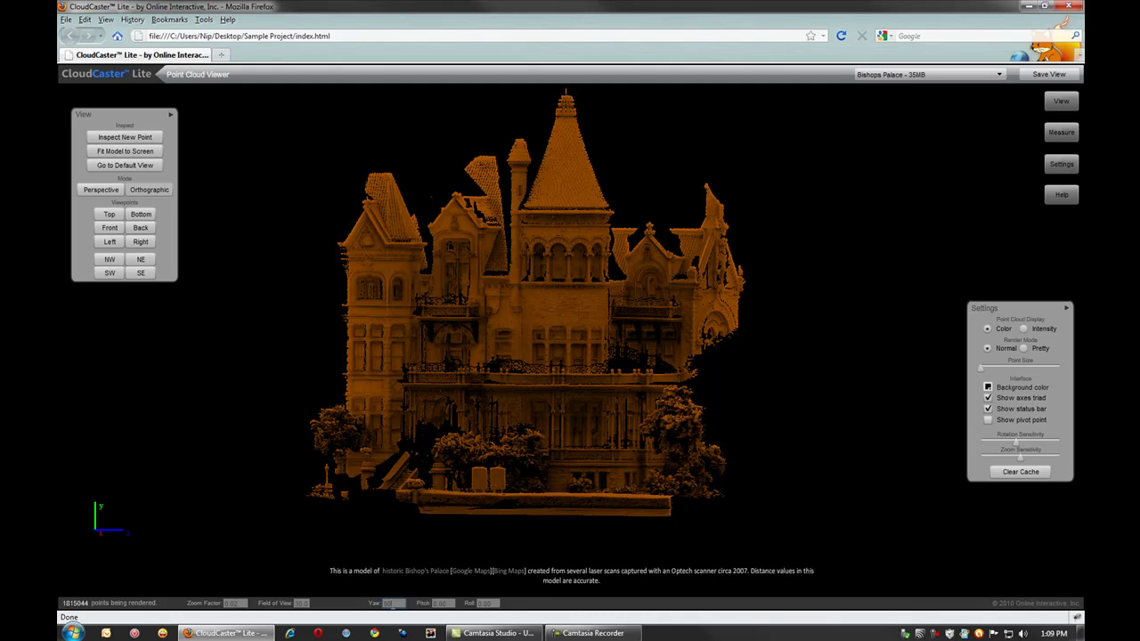
pyautogui.press('Return')
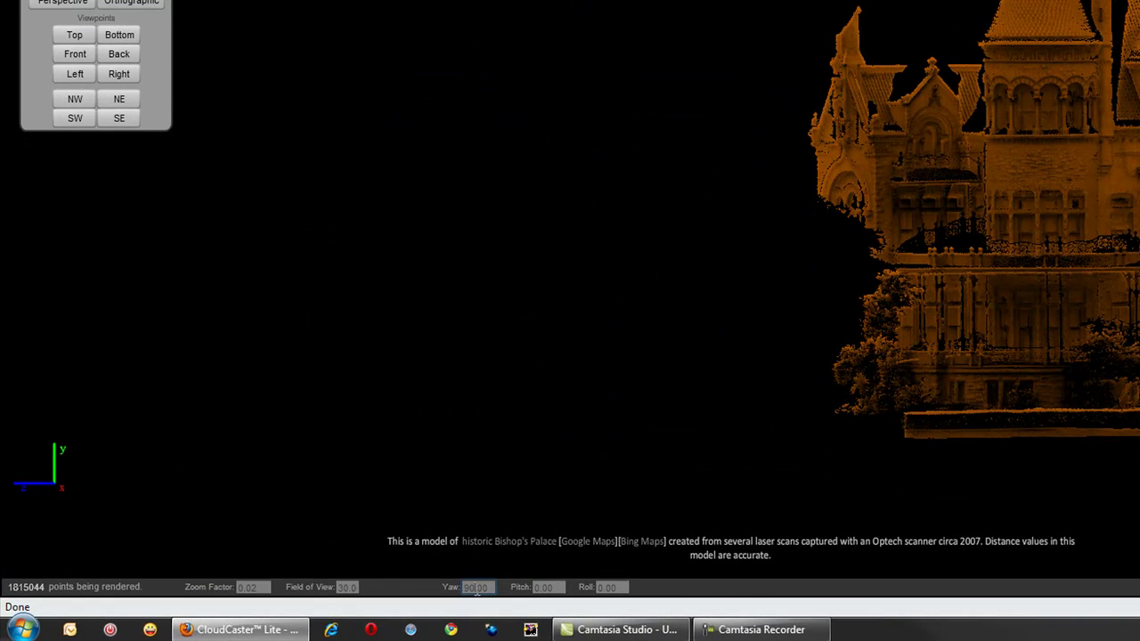
pyautogui.moveTo(753, 227); pyautogui.dragTo(715, 228)
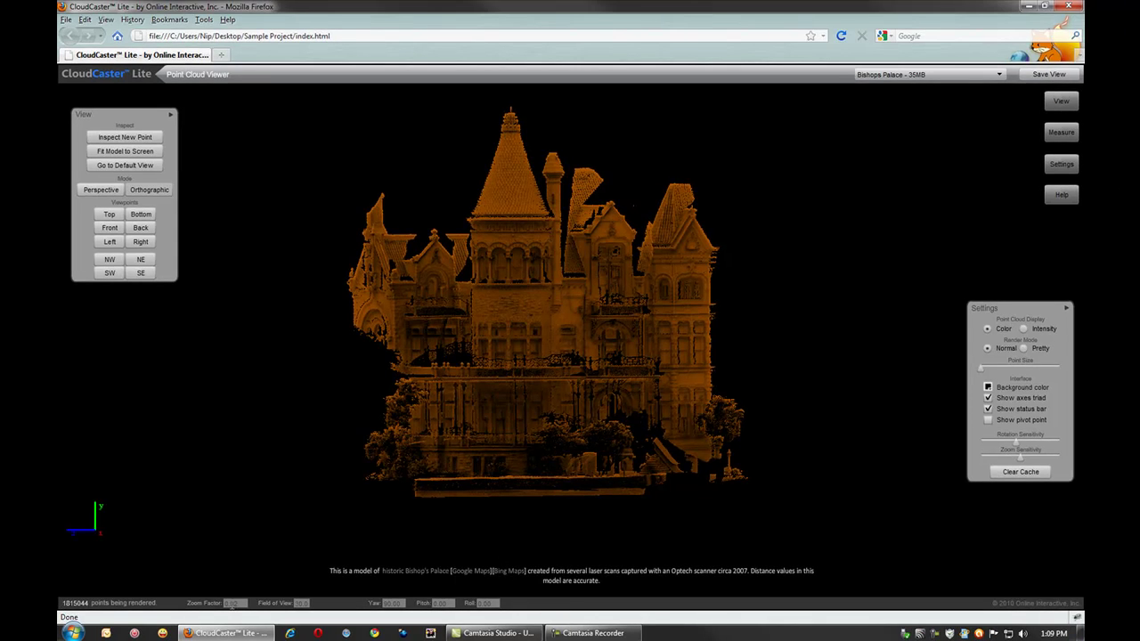
pyautogui.write('0.01')
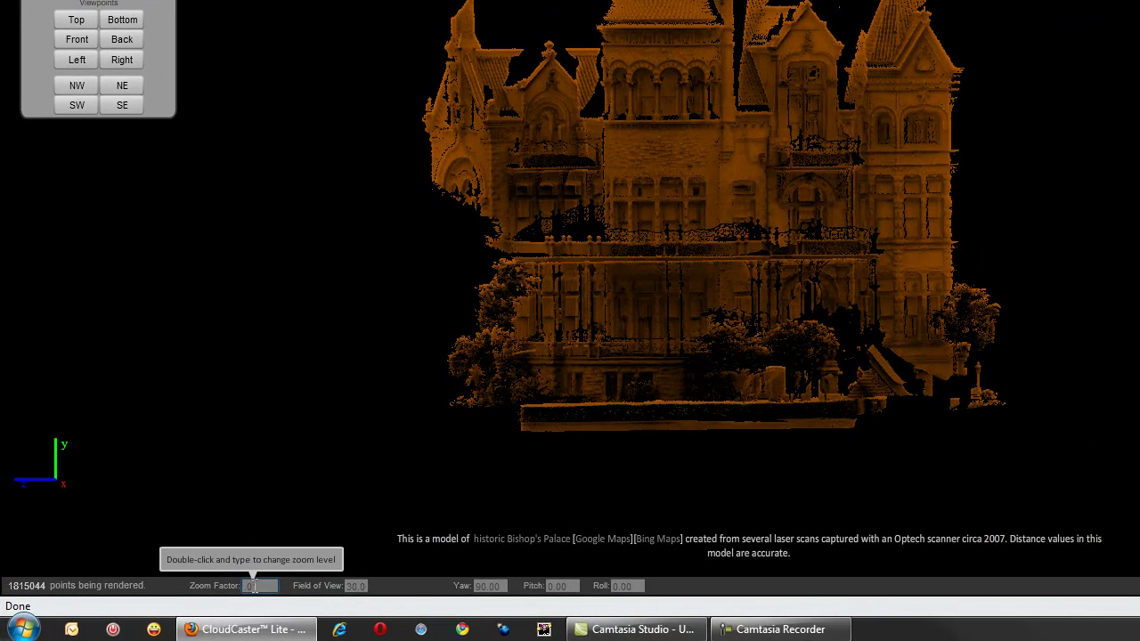
pyautogui.press('Return')
# Step: Set the camera's field of view to 90
pyautogui.doubleClick(353, 586)
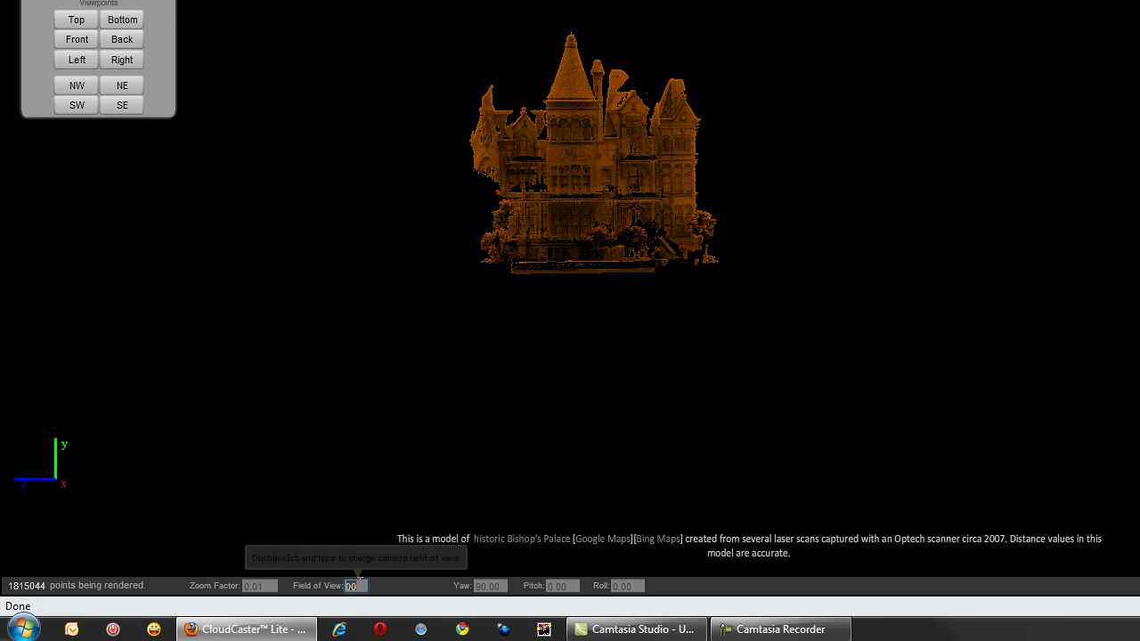
pyautogui.write('90')
pyautogui.press('Return')
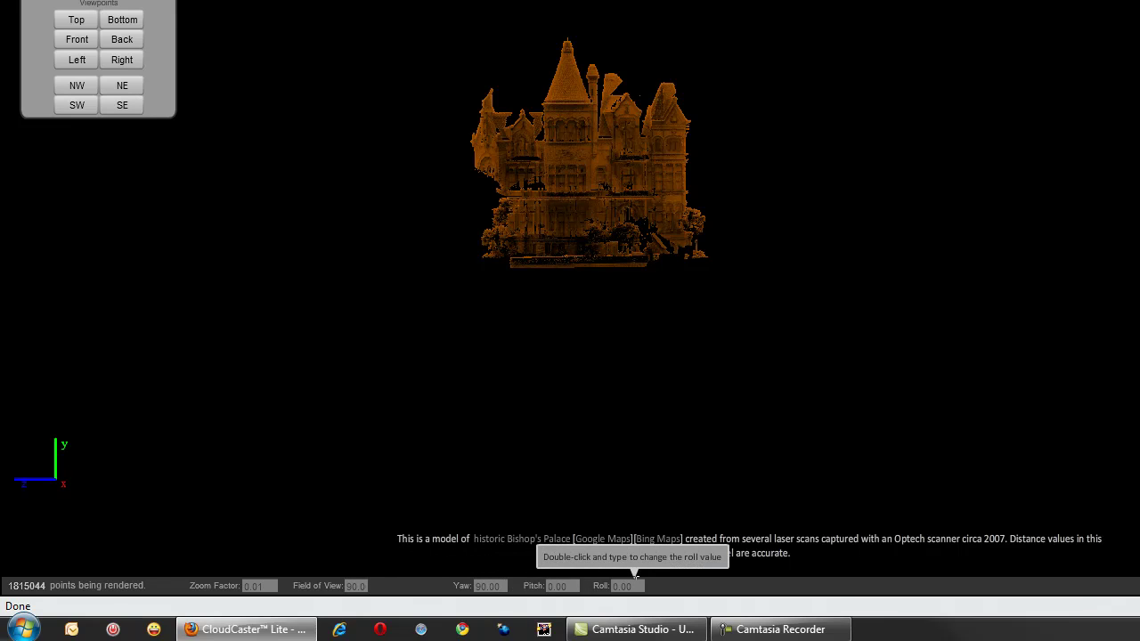
pyautogui.press('F10')
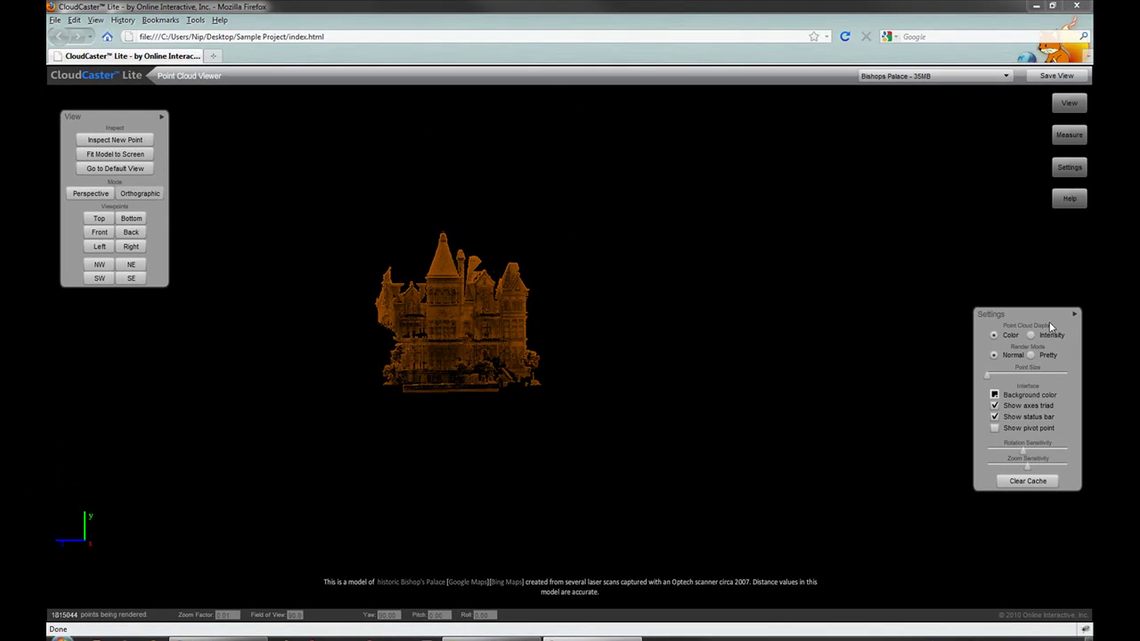
# Step: Move the Settings panel lower, then open the Measure panel and place it above the Settings panel
pyautogui.moveTo(1051, 328); pyautogui.dragTo(1053, 429)
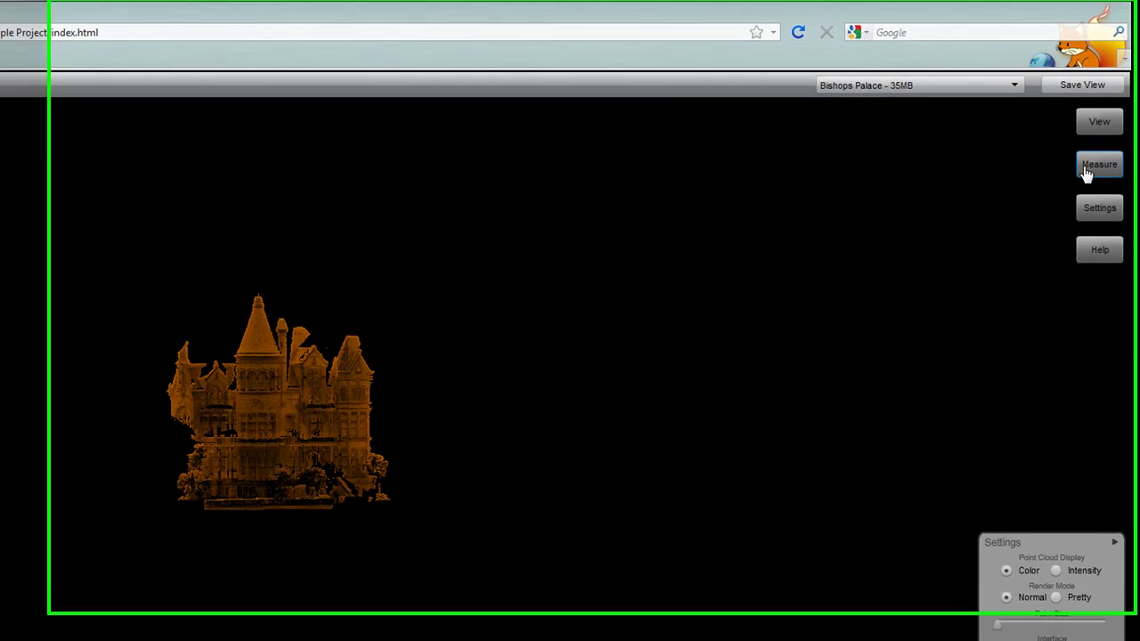
pyautogui.click(1086, 167)
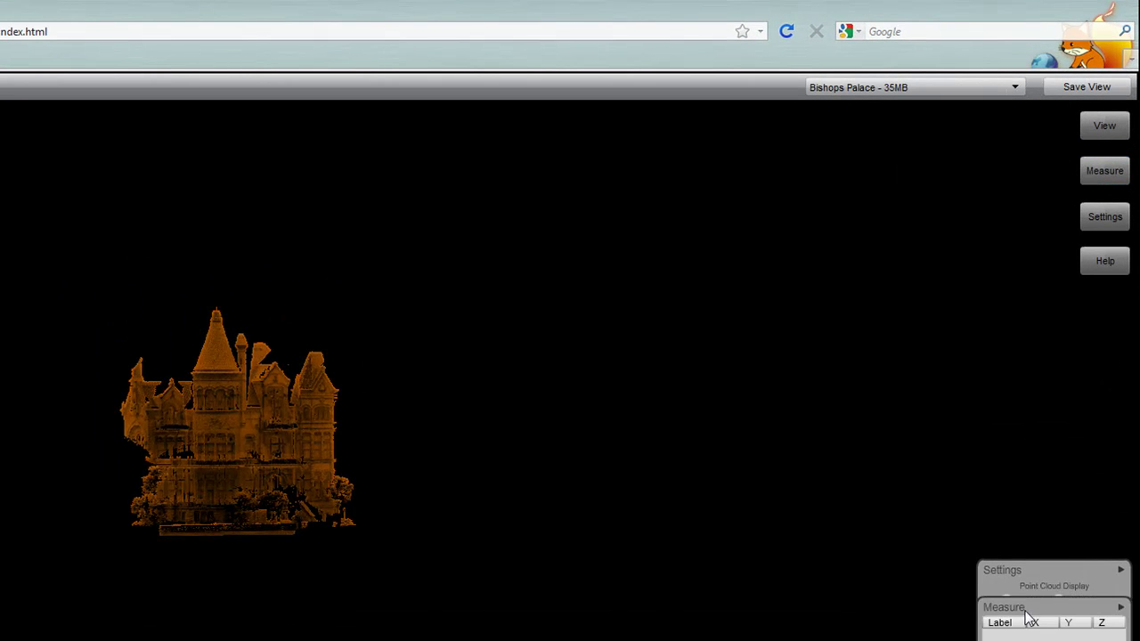
pyautogui.moveTo(998, 534); pyautogui.dragTo(956, 135)
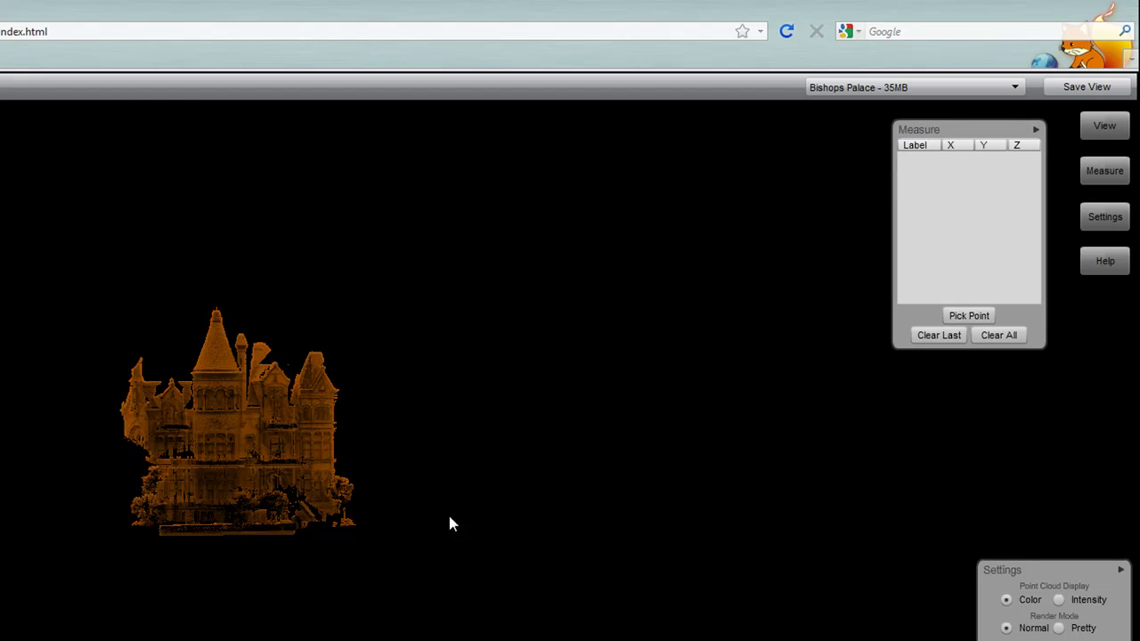
# Step: Orbit the palace, inspect a new point on the corner tower, and zoom in on the tower's arched windows
pyautogui.moveTo(319, 398); pyautogui.dragTo(254, 351)
pyautogui.moveTo(332, 348); pyautogui.dragTo(358, 301)
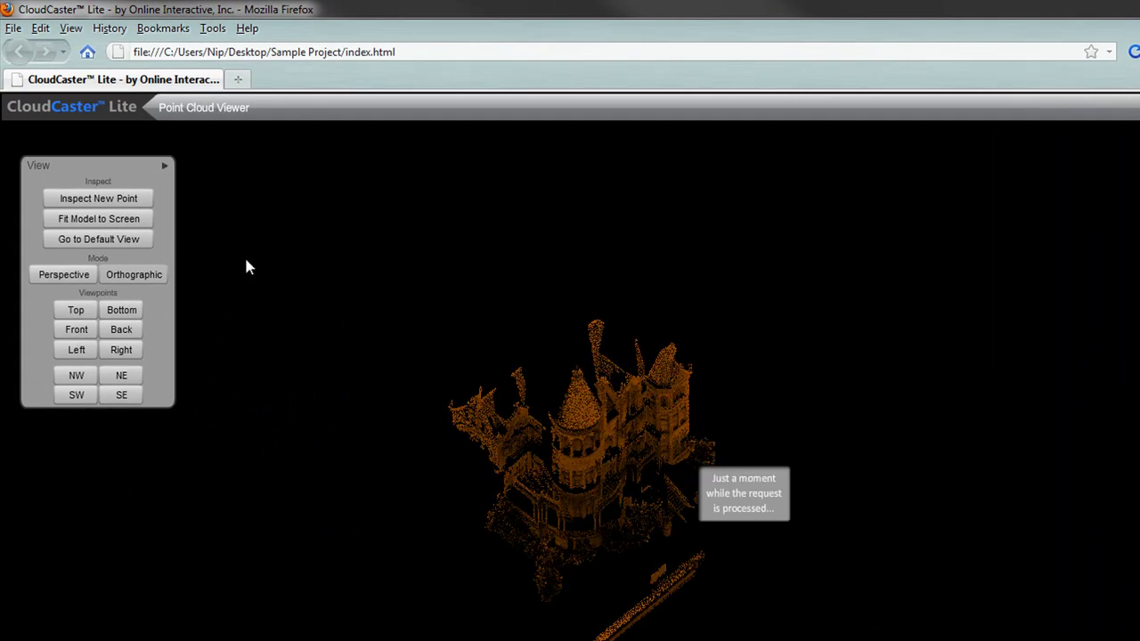
pyautogui.click(118, 202)
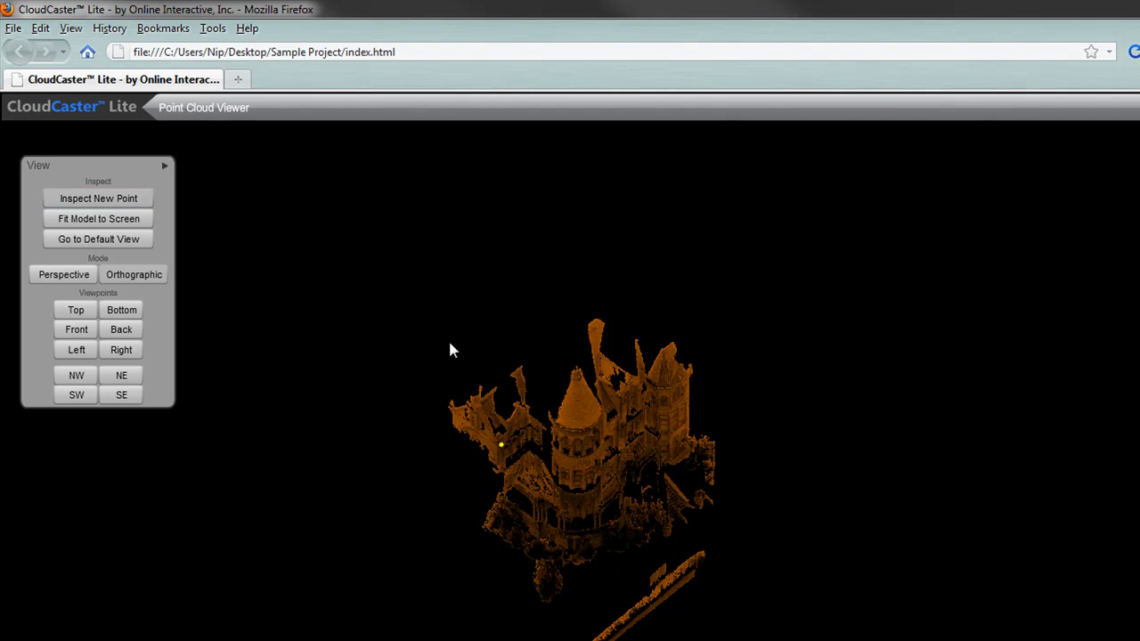
pyautogui.click(670, 412)
pyautogui.moveTo(746, 535)
pyautogui.mouseDown()
pyautogui.moveTo(712, 471)
pyautogui.moveTo(814, 516)
pyautogui.moveTo(817, 573)
pyautogui.moveTo(795, 571)
pyautogui.mouseUp()
pyautogui.scroll(5, 789, 560)
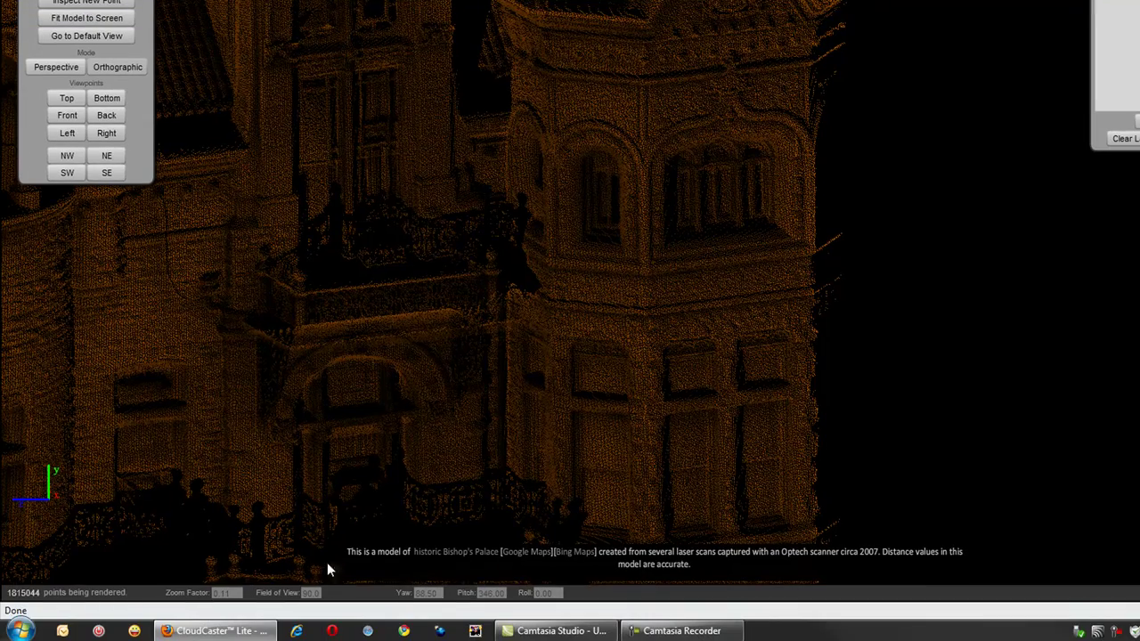
# Step: Set the camera's field of view to 10 and bring the corner tower's arched windows into close view
pyautogui.moveTo(623, 160); pyautogui.dragTo(638, 143)
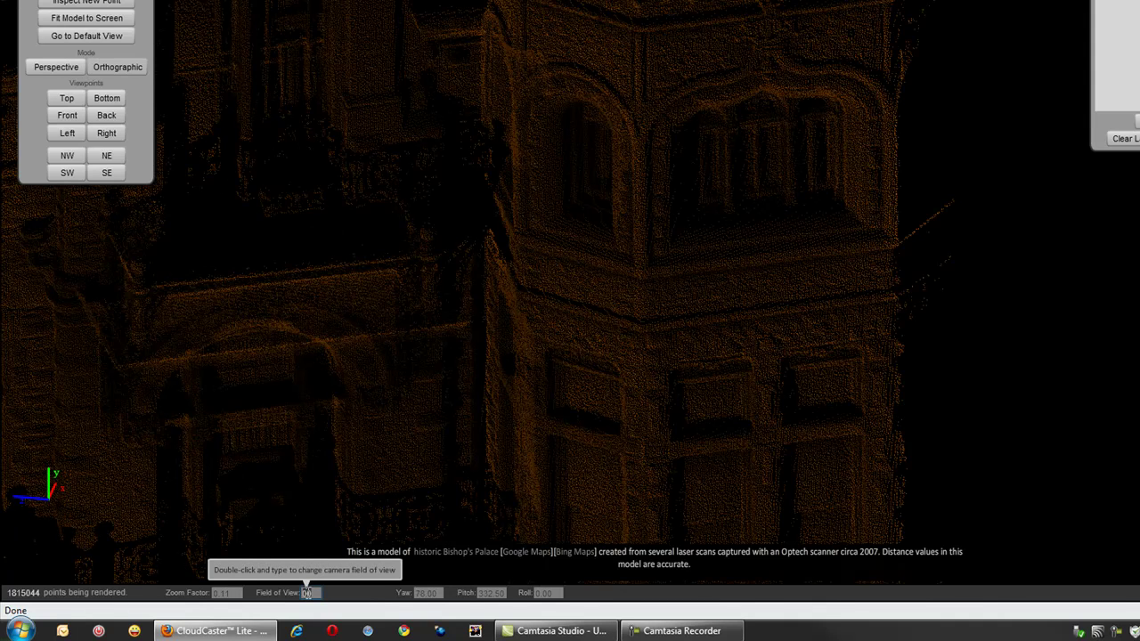
pyautogui.press('Return')
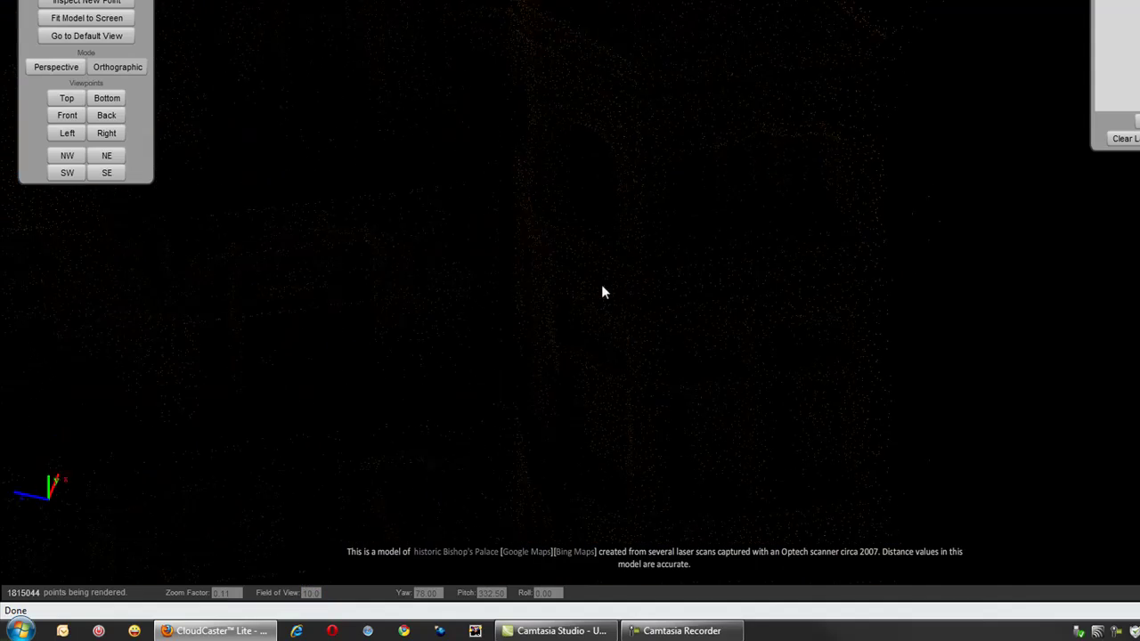
pyautogui.moveTo(600, 310); pyautogui.dragTo(264, 360)
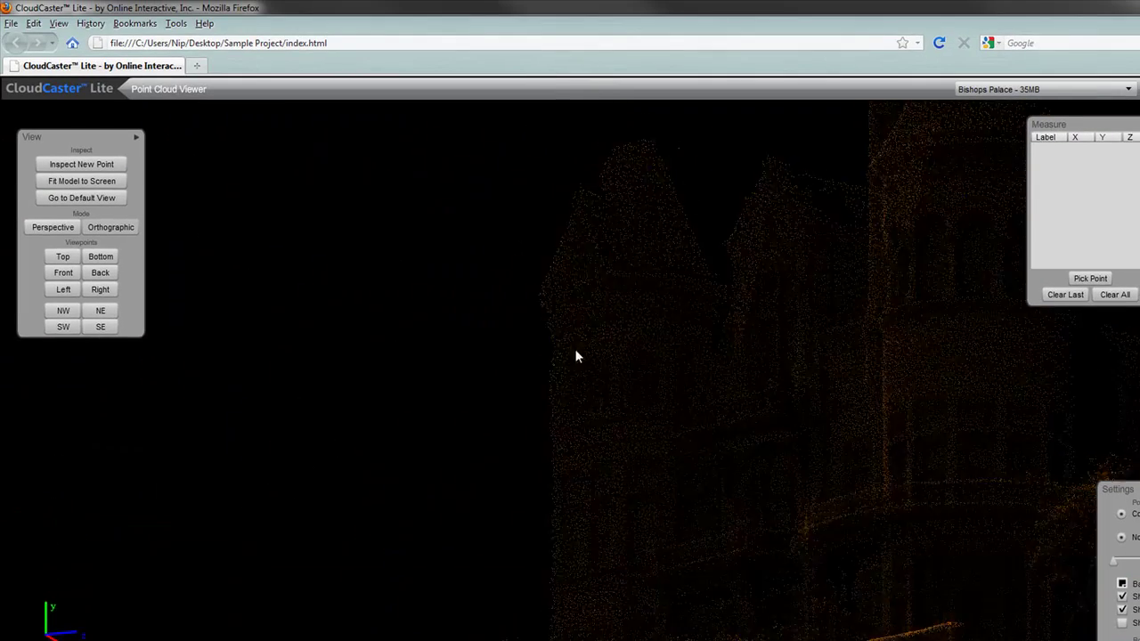
pyautogui.moveTo(575, 357); pyautogui.dragTo(646, 353)
pyautogui.scroll(4, 643, 321)
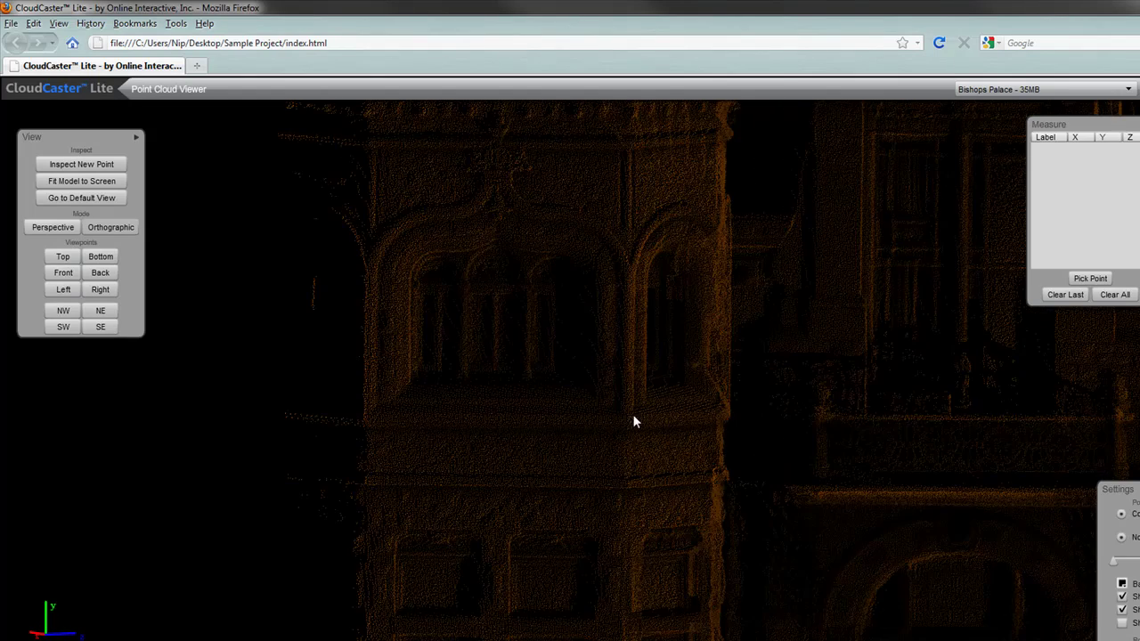
pyautogui.moveTo(549, 250); pyautogui.dragTo(577, 348)
pyautogui.moveTo(801, 345); pyautogui.dragTo(739, 334)
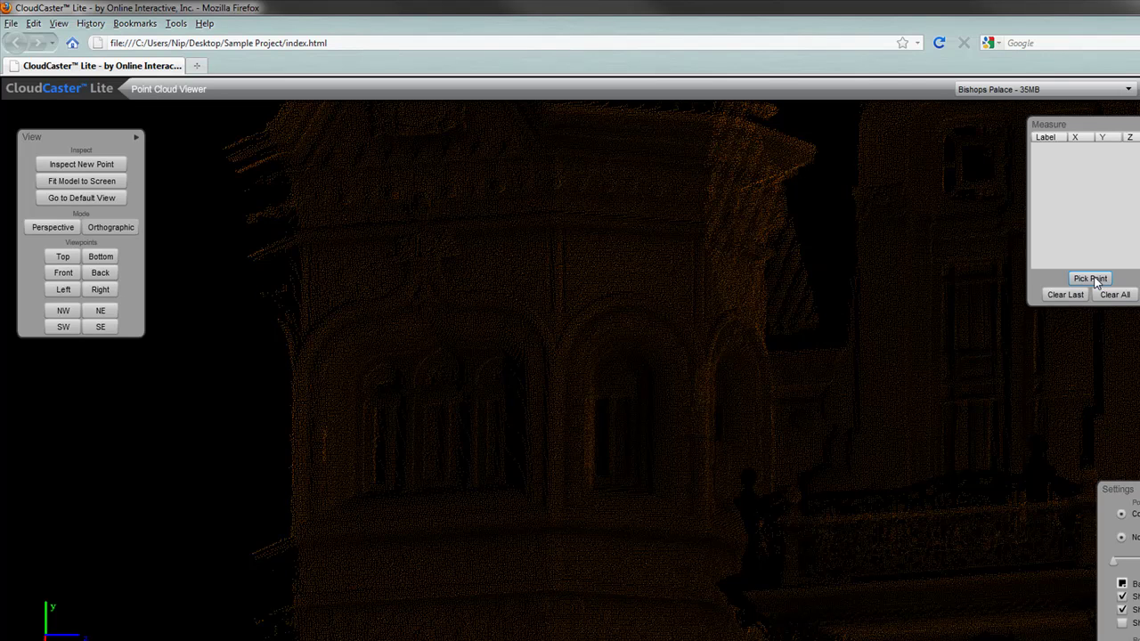
# Step: Measure the diagonal distance from the wall edge below the arched windows to the tower's outer edge above them
pyautogui.click(1091, 279)
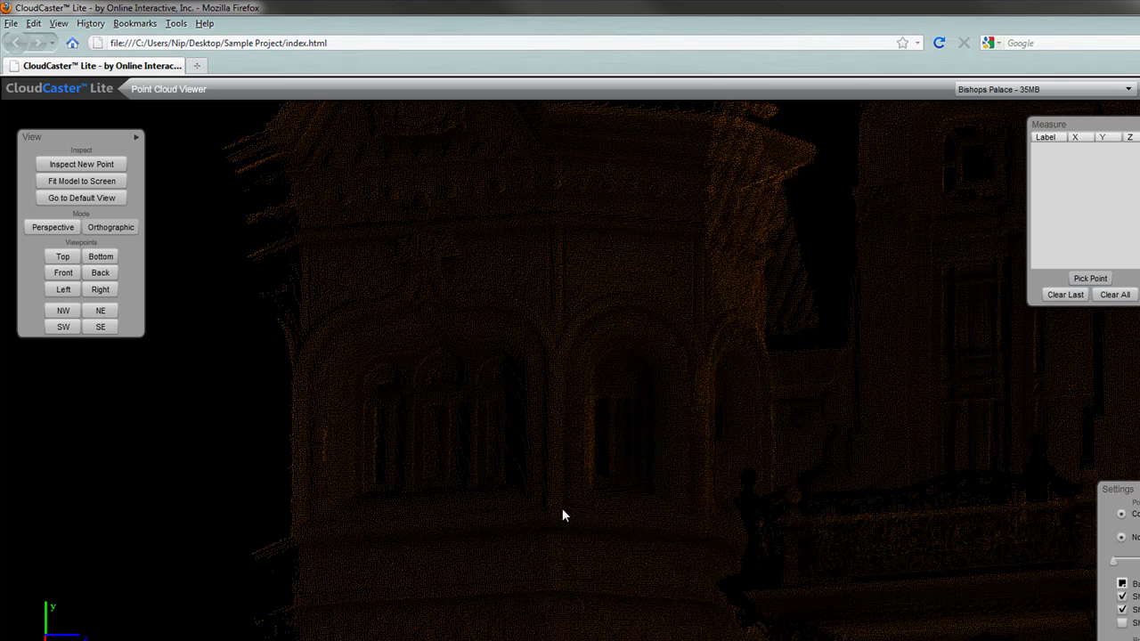
pyautogui.click(561, 507)
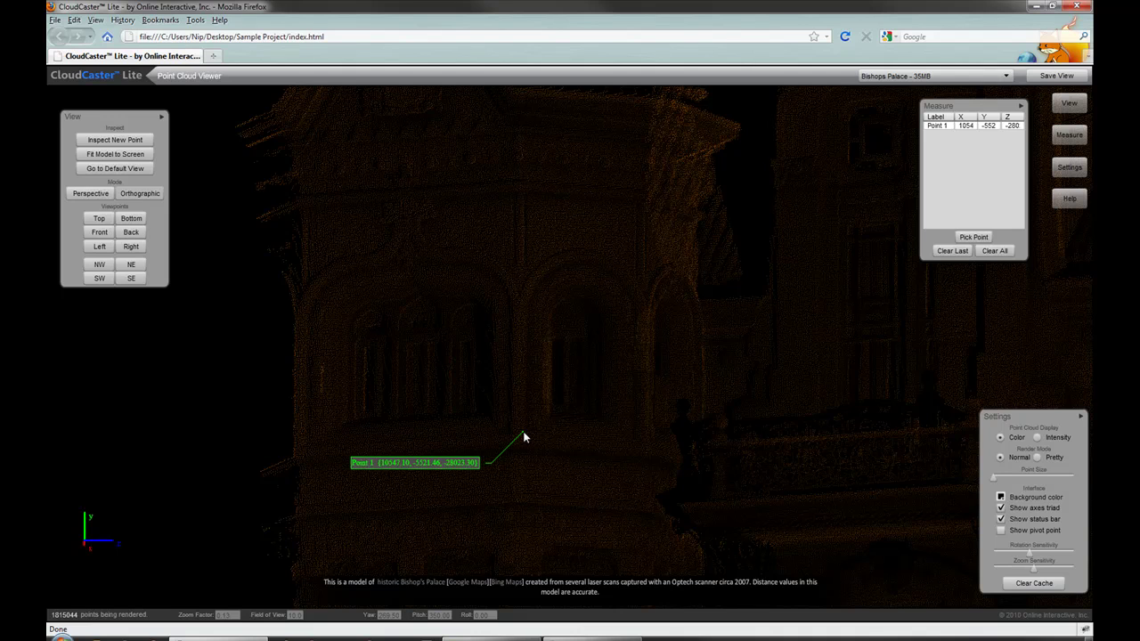
pyautogui.click(977, 238)
pyautogui.click(298, 229)
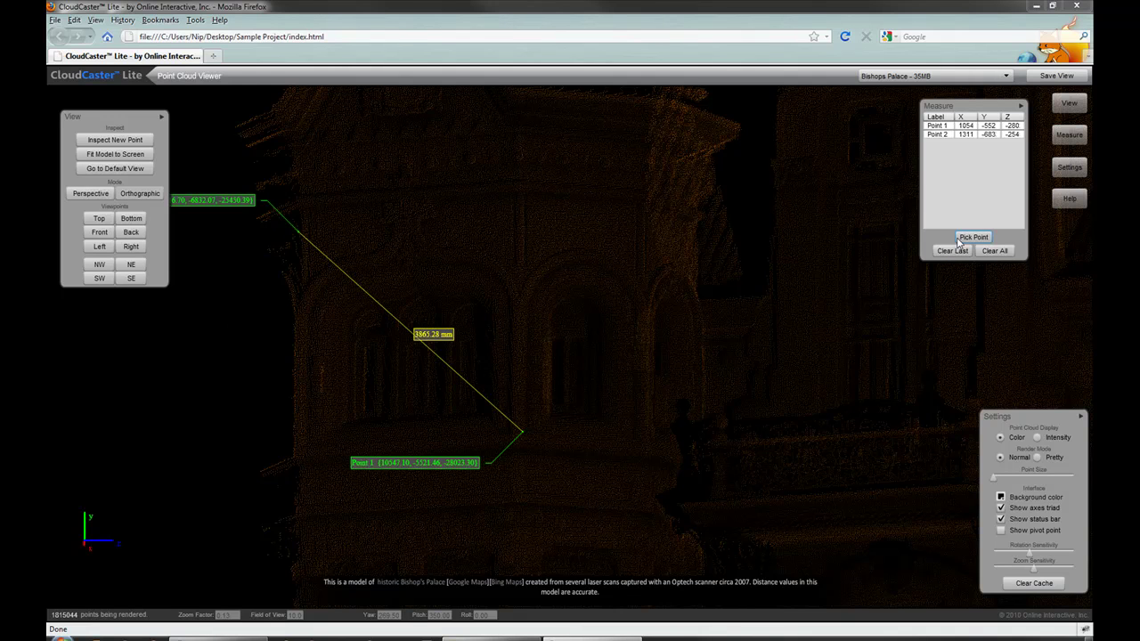
# Step: Extend the measurement across the wall above the windows, down past the narrow window, and back to the first point
pyautogui.click(517, 193)
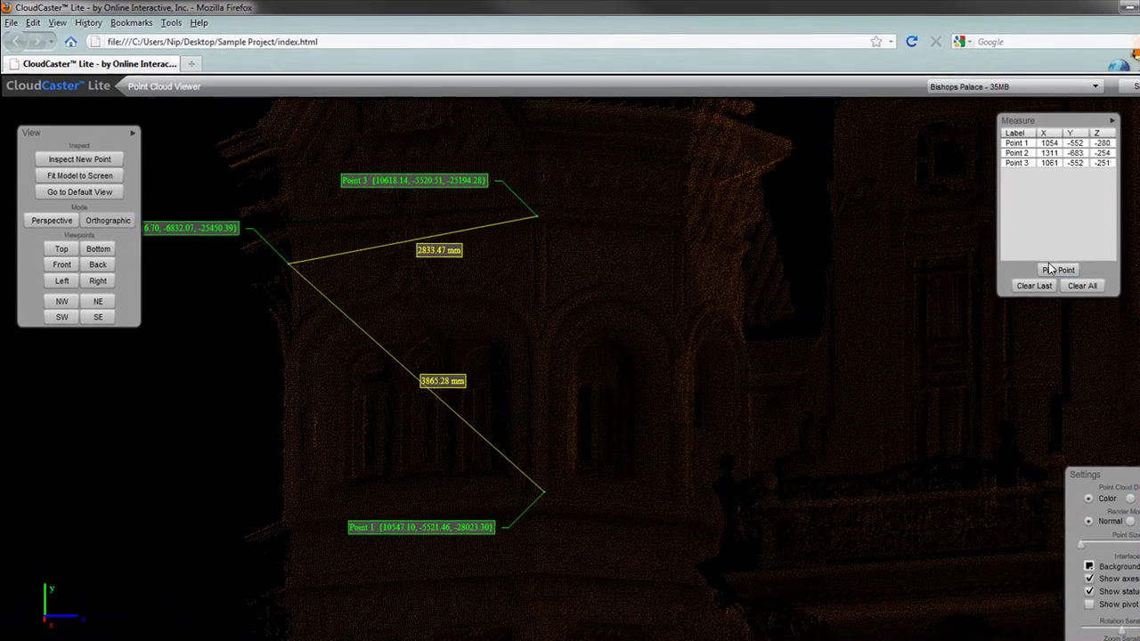
pyautogui.click(677, 229)
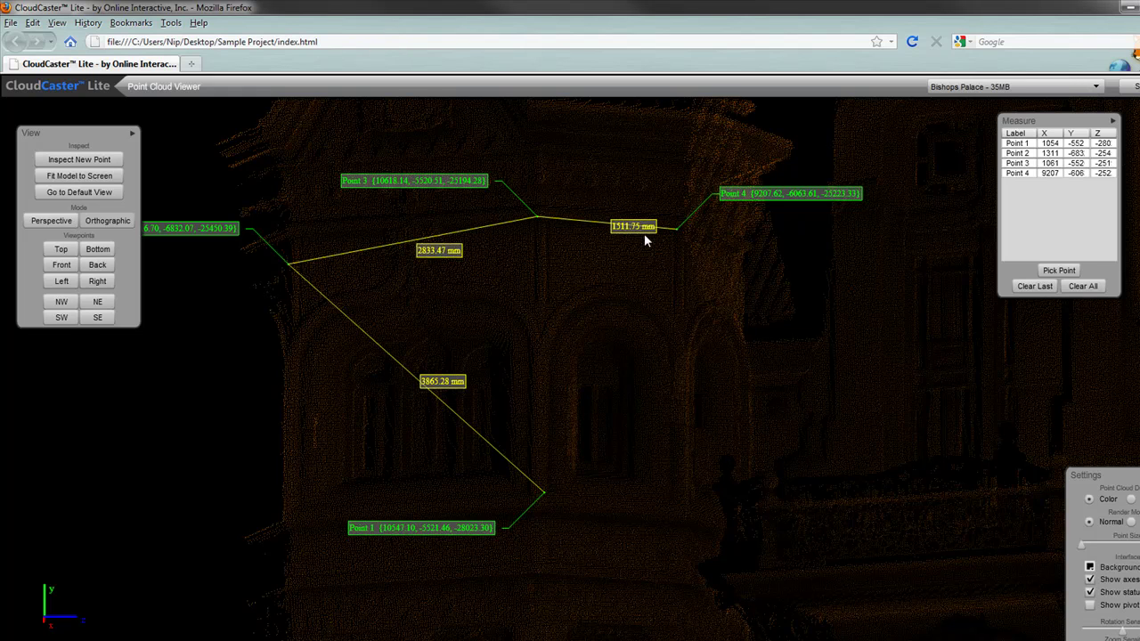
pyautogui.click(1047, 274)
pyautogui.click(673, 496)
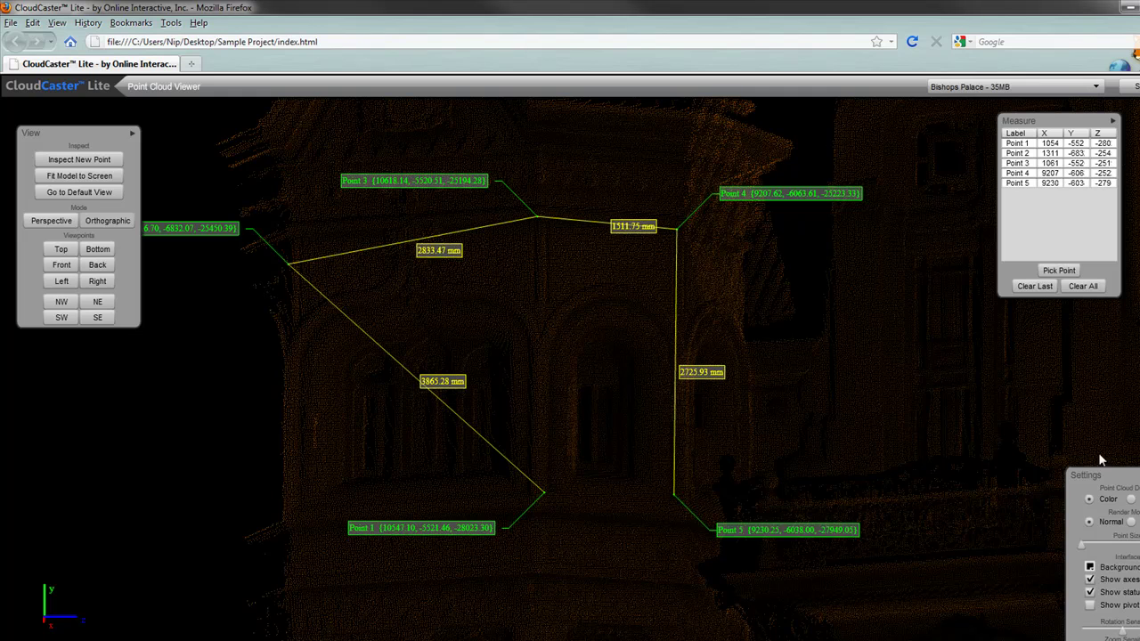
pyautogui.click(1059, 270)
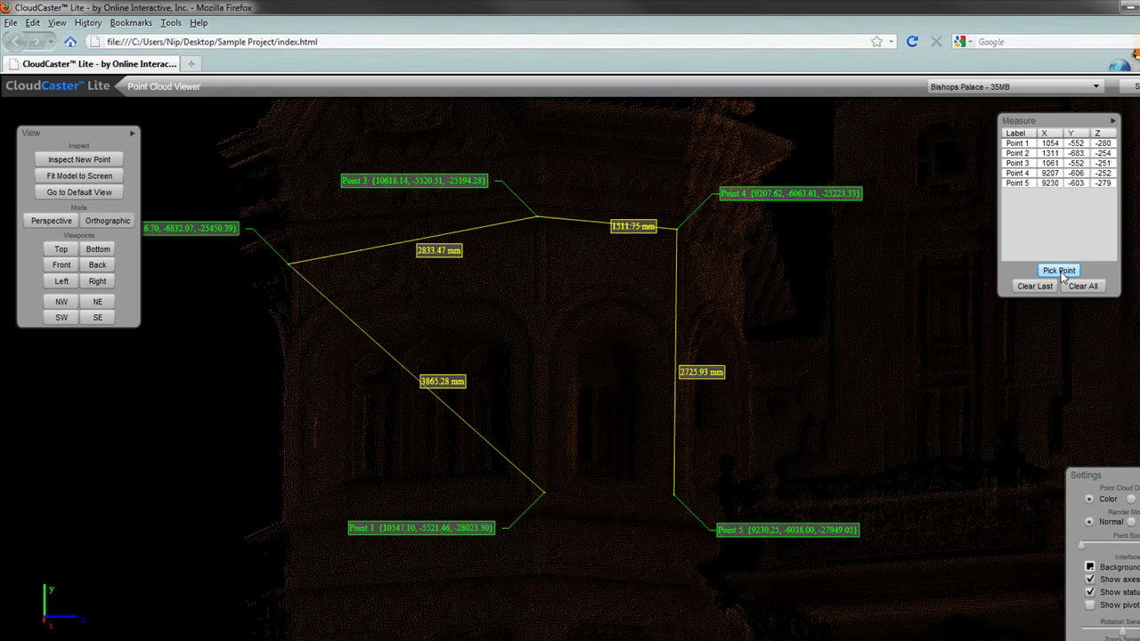
pyautogui.click(544, 492)
# Step: Examine the measured outline on the tower from different angles and distances
pyautogui.moveTo(674, 341); pyautogui.dragTo(654, 359)
pyautogui.scroll(-4, 631, 335)
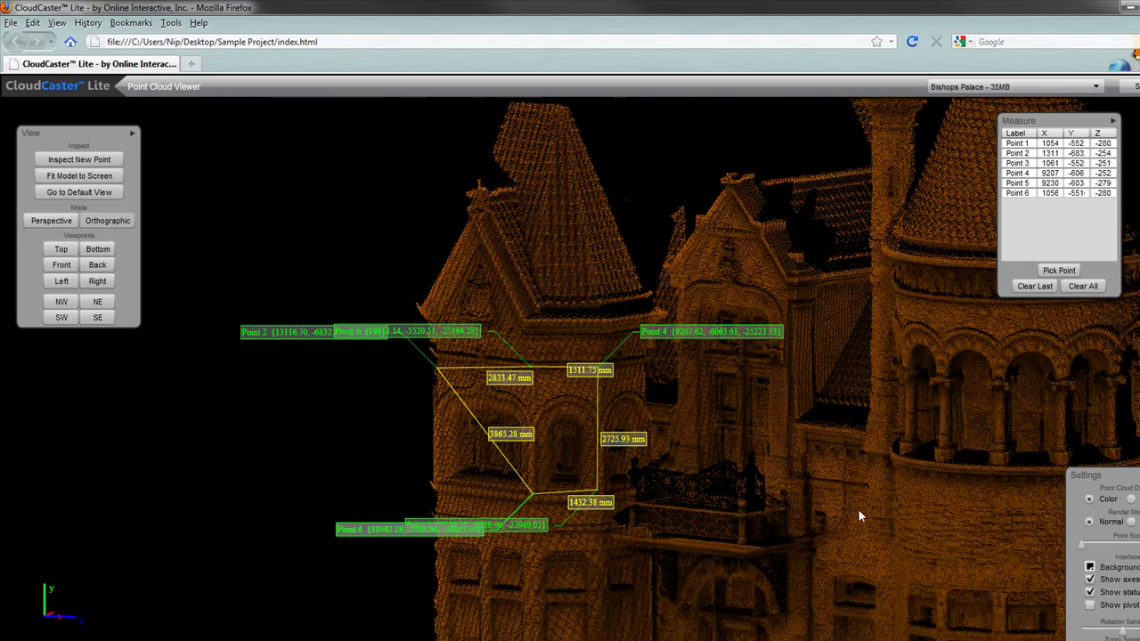
pyautogui.scroll(-3, 682, 459)
pyautogui.moveTo(521, 459); pyautogui.dragTo(540, 443)
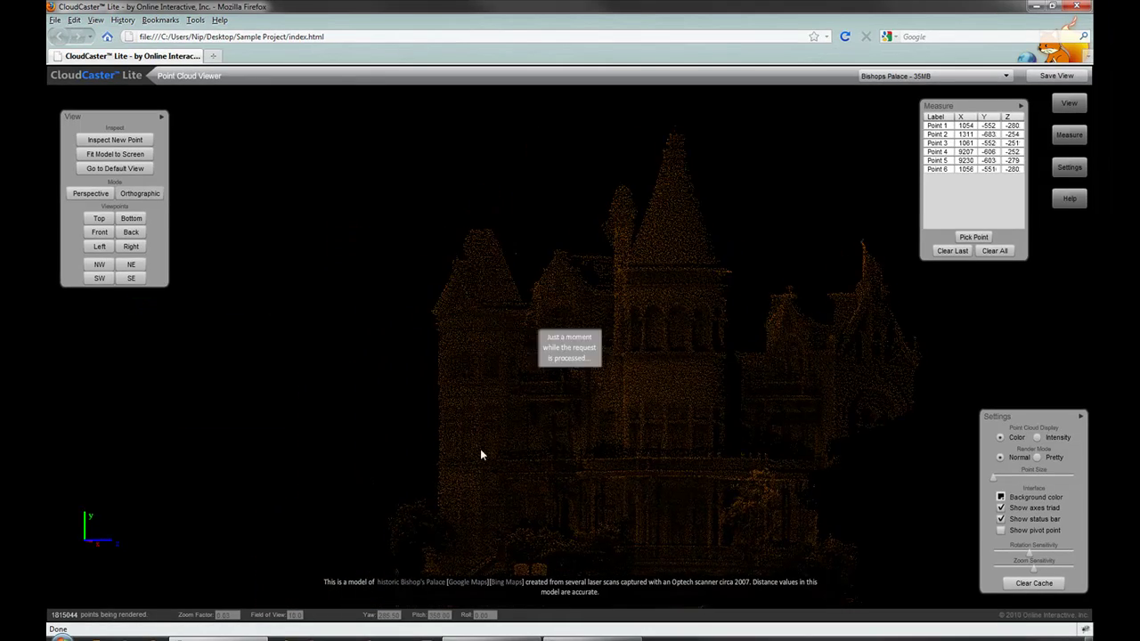
pyautogui.scroll(5, 479, 437)
pyautogui.moveTo(496, 257); pyautogui.dragTo(553, 325)
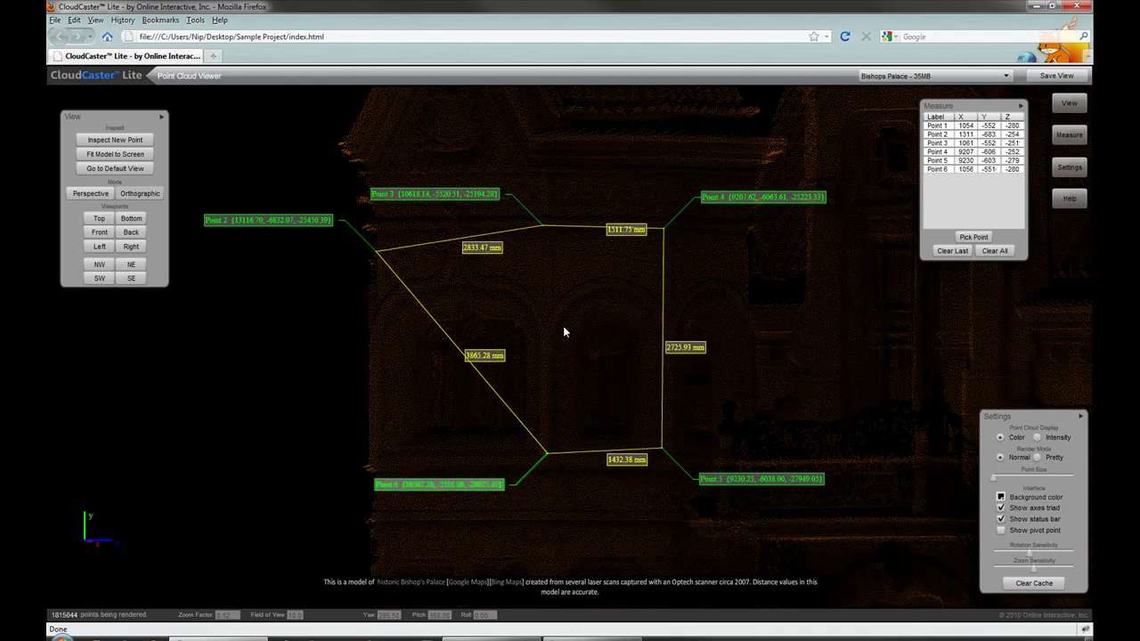
# Step: Relabel the first measurement point as "MEasurement 1" and check its label on the model
pyautogui.click(939, 127)
pyautogui.write('Measurement')
pyautogui.press('Return')
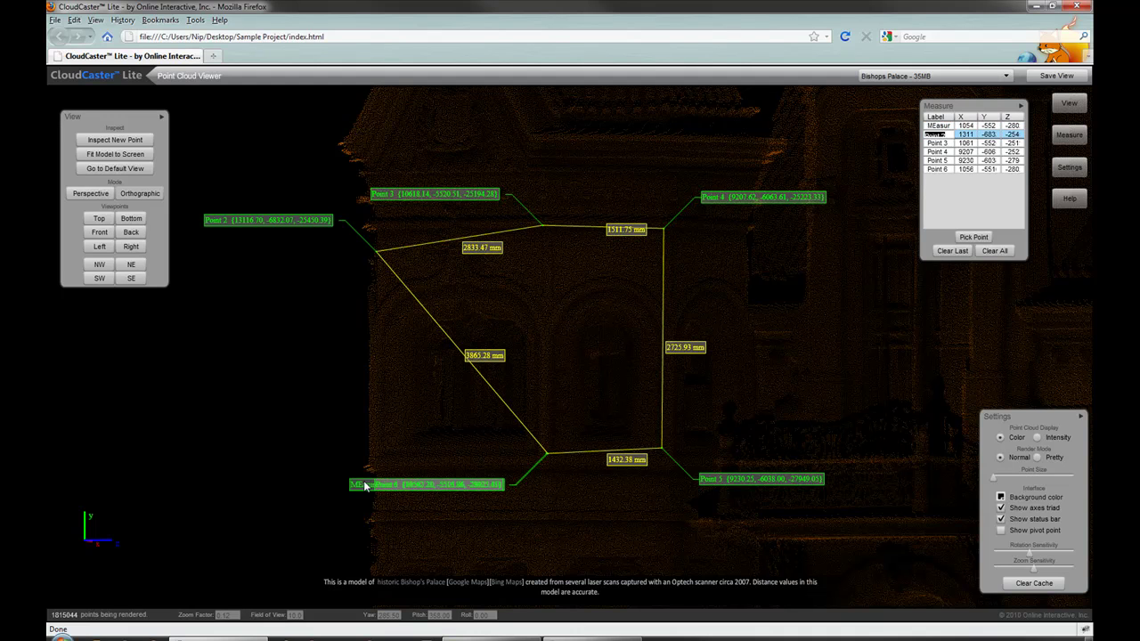
pyautogui.moveTo(364, 484); pyautogui.dragTo(452, 479)
pyautogui.moveTo(532, 459); pyautogui.dragTo(582, 500)
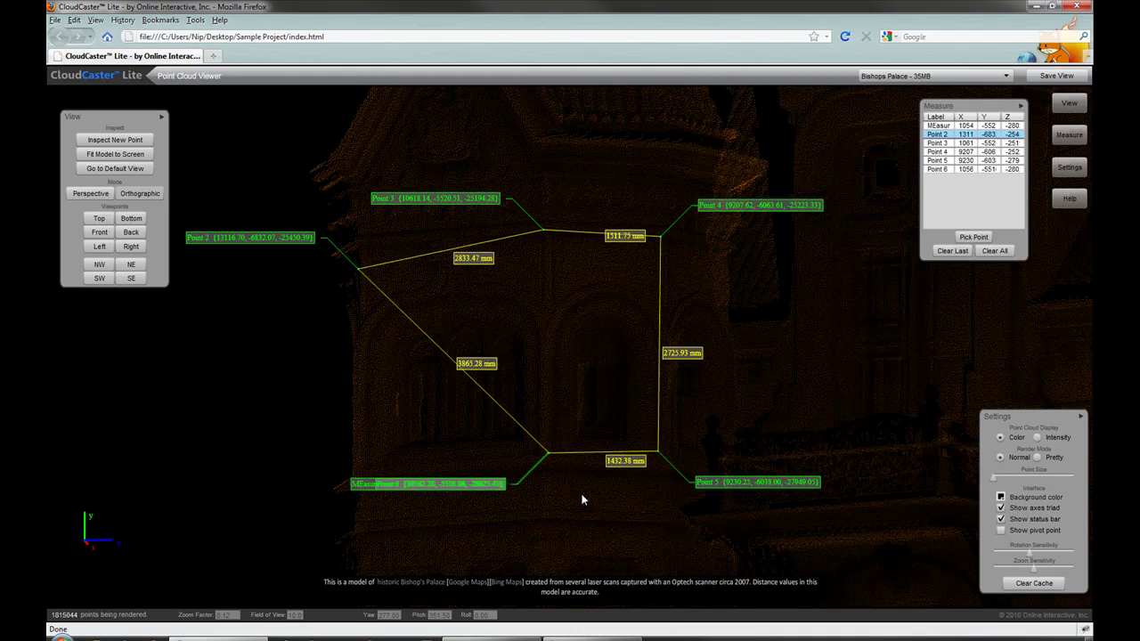
# Step: Relabel the fifth measurement point as "Measurement 5"
pyautogui.click(937, 160)
pyautogui.write('new point 5')
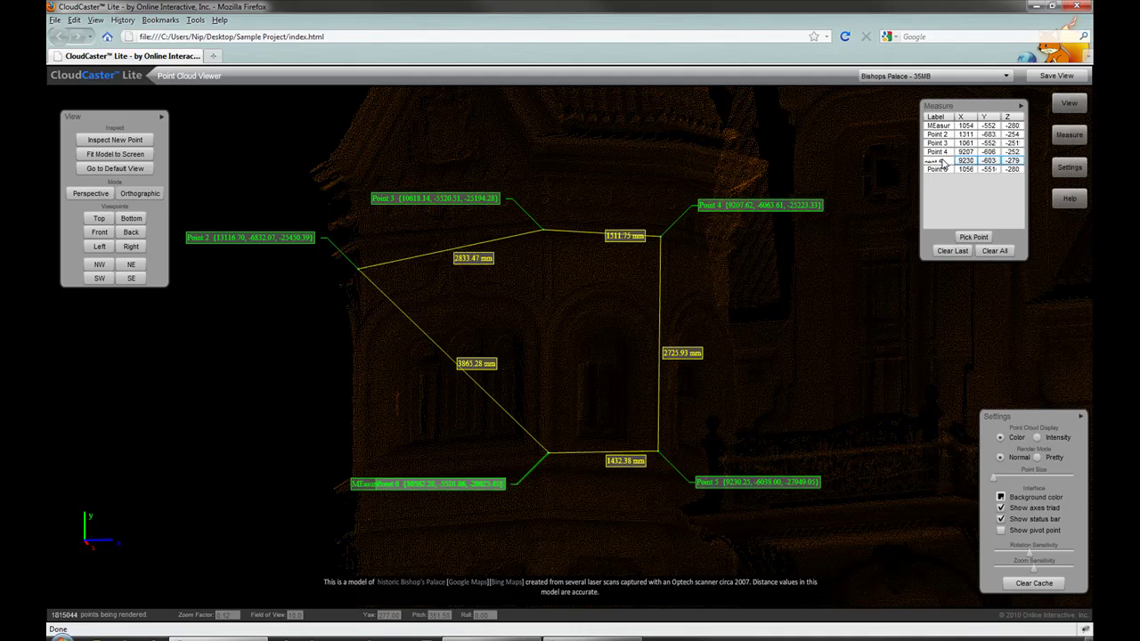
pyautogui.click(941, 169)
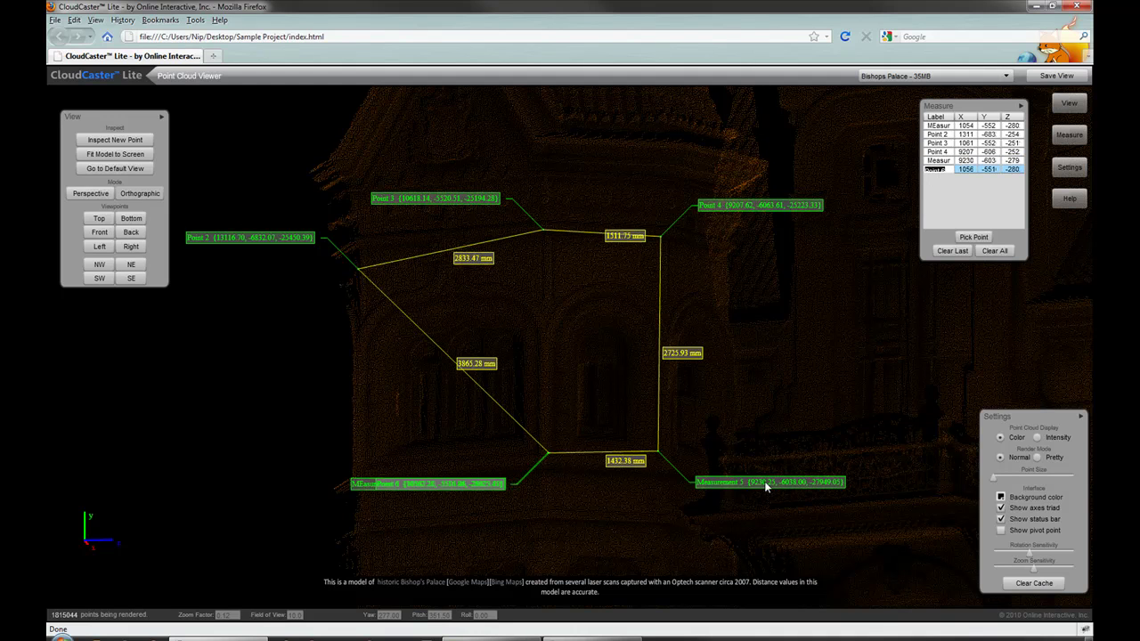
# Step: Clear the last three measurement points one at a time, and then clear all the remaining ones at once
pyautogui.click(952, 251)
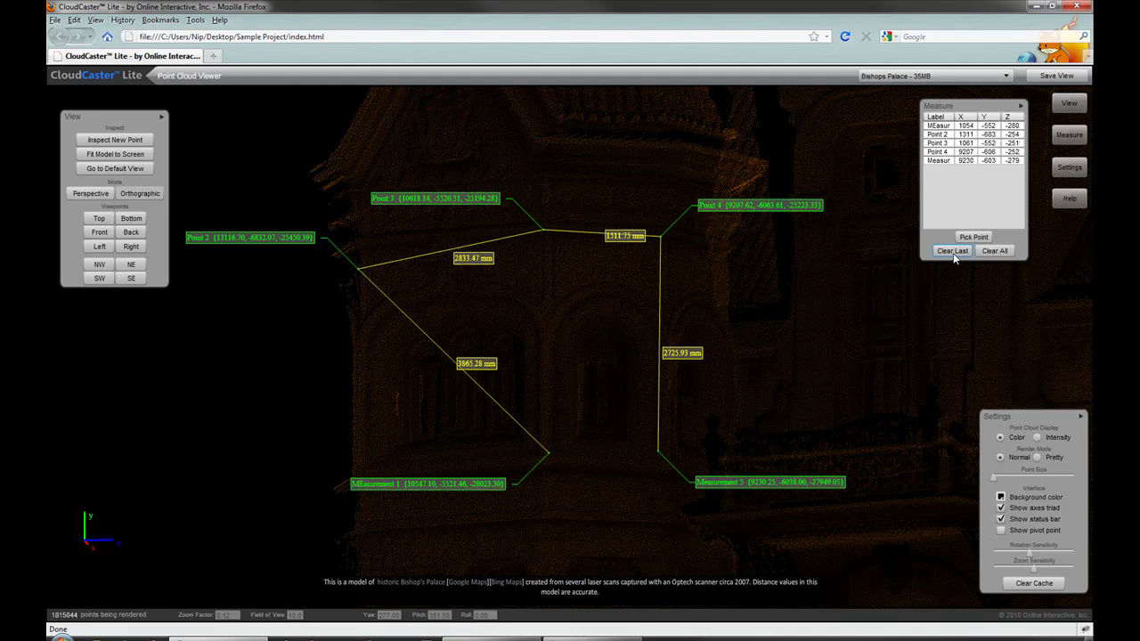
pyautogui.click(952, 251)
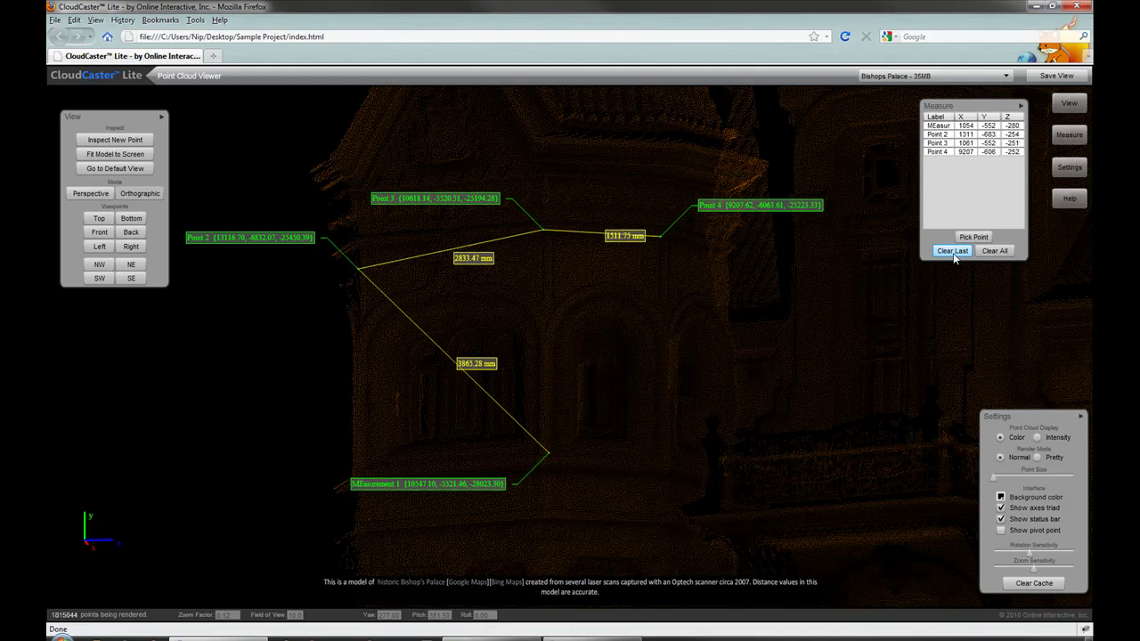
pyautogui.click(951, 251)
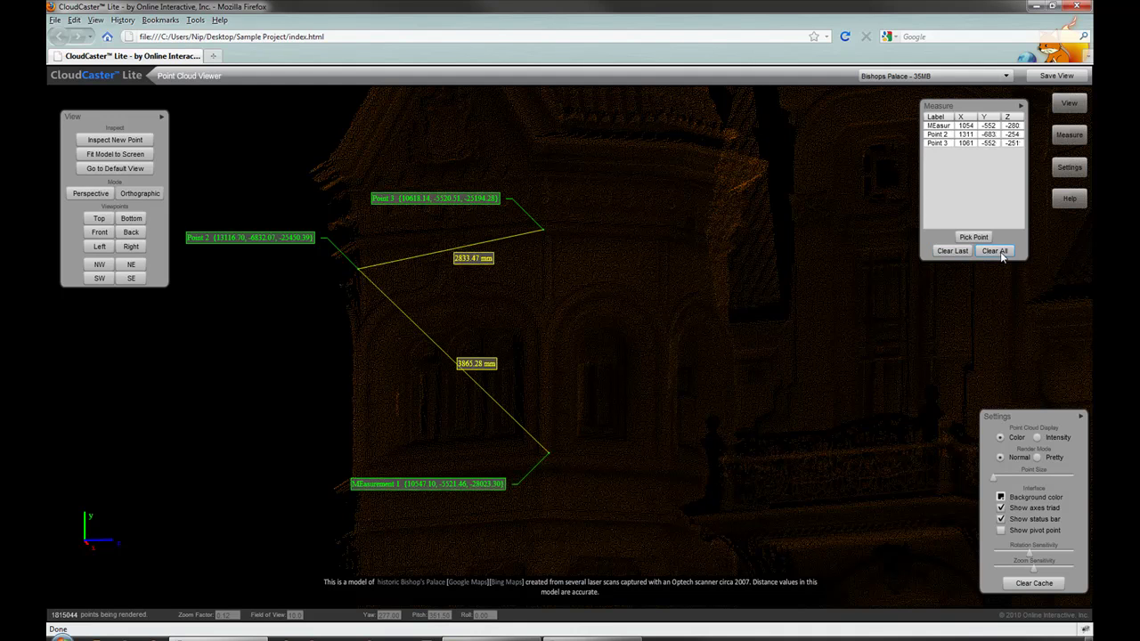
pyautogui.click(995, 251)
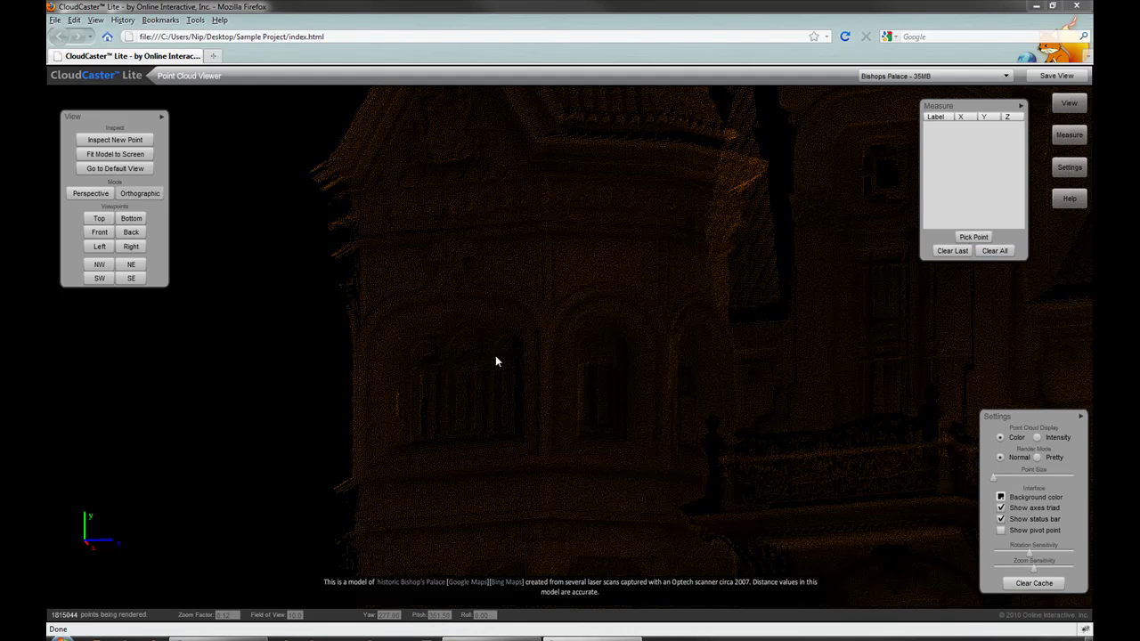
# Step: Examine the tower roof from above and the palace facade from a wider front view
pyautogui.moveTo(537, 288); pyautogui.dragTo(544, 407)
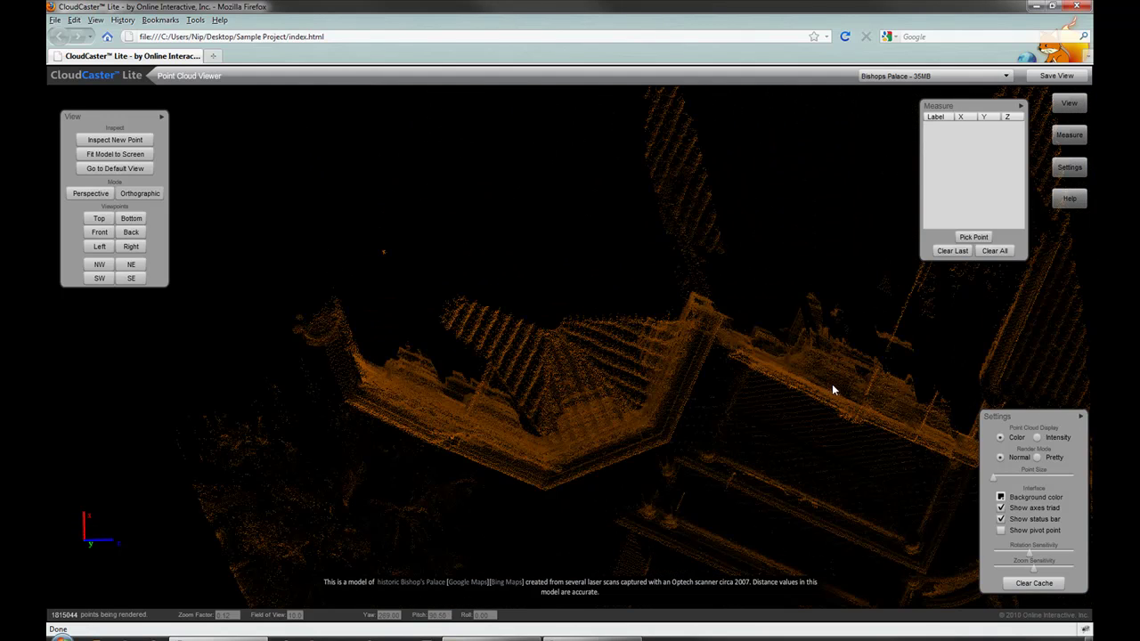
pyautogui.moveTo(834, 395); pyautogui.dragTo(709, 388)
pyautogui.moveTo(653, 514); pyautogui.dragTo(668, 398)
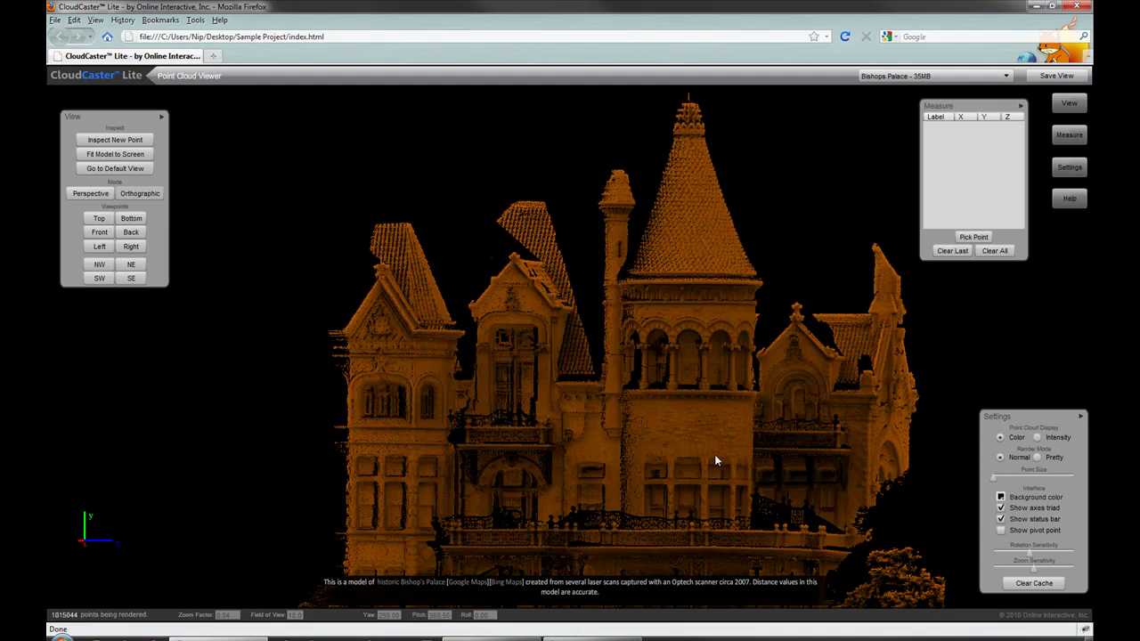
pyautogui.moveTo(705, 456); pyautogui.dragTo(587, 354)
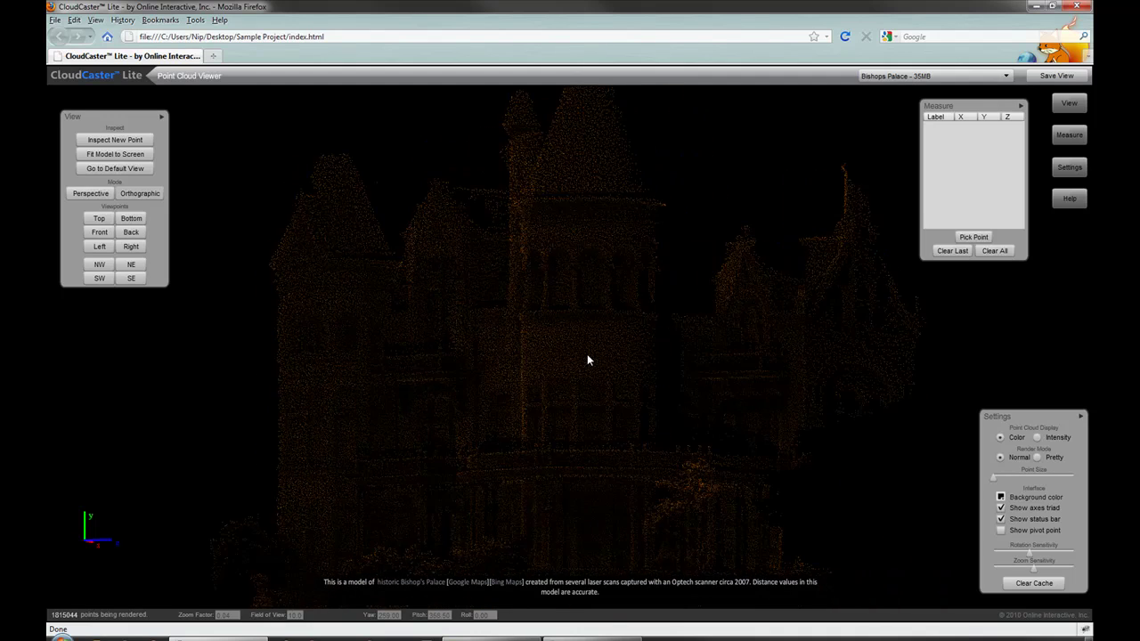
# Step: Inspect a point among the central tower's lower windows up close and increase the point size slightly
pyautogui.moveTo(459, 333); pyautogui.dragTo(534, 374)
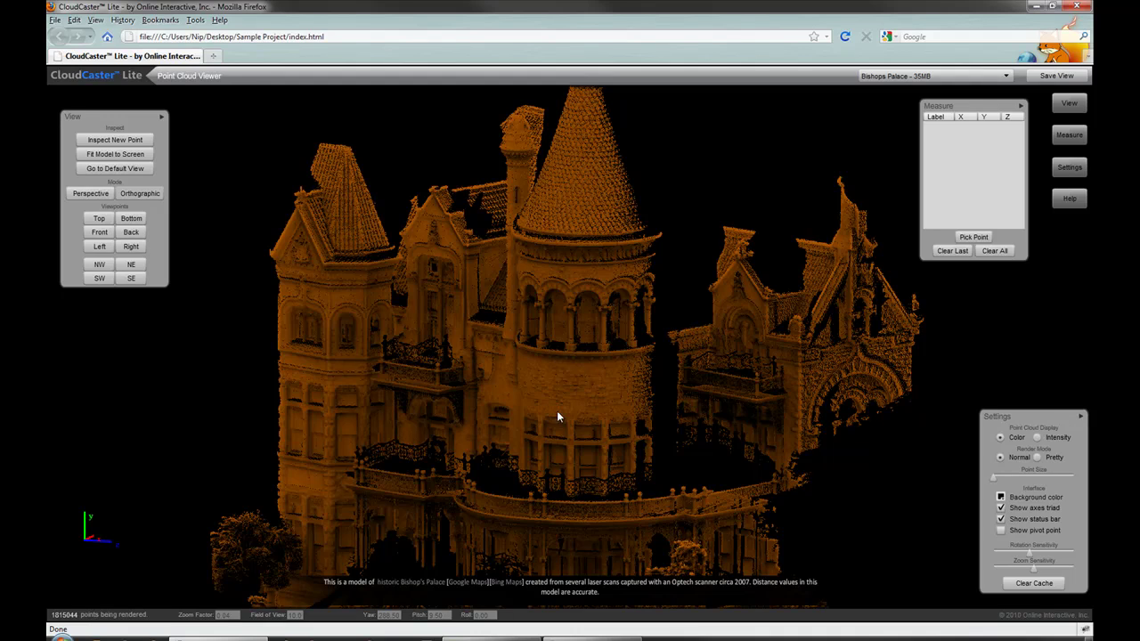
pyautogui.moveTo(543, 416)
pyautogui.mouseDown()
pyautogui.moveTo(585, 403)
pyautogui.moveTo(538, 410)
pyautogui.mouseUp()
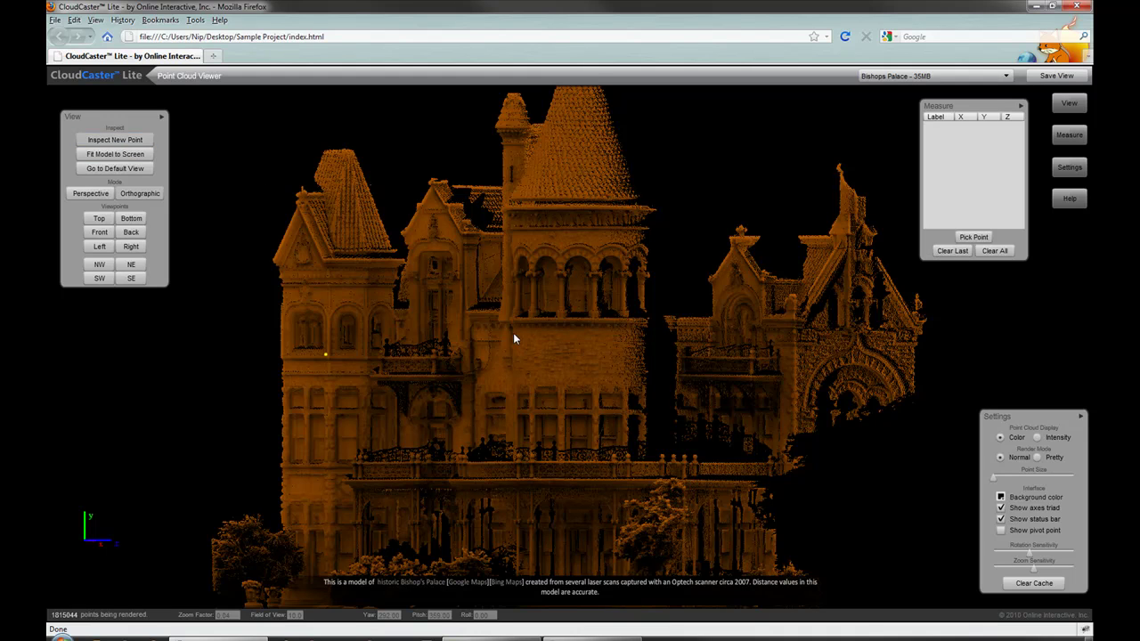
pyautogui.click(565, 393)
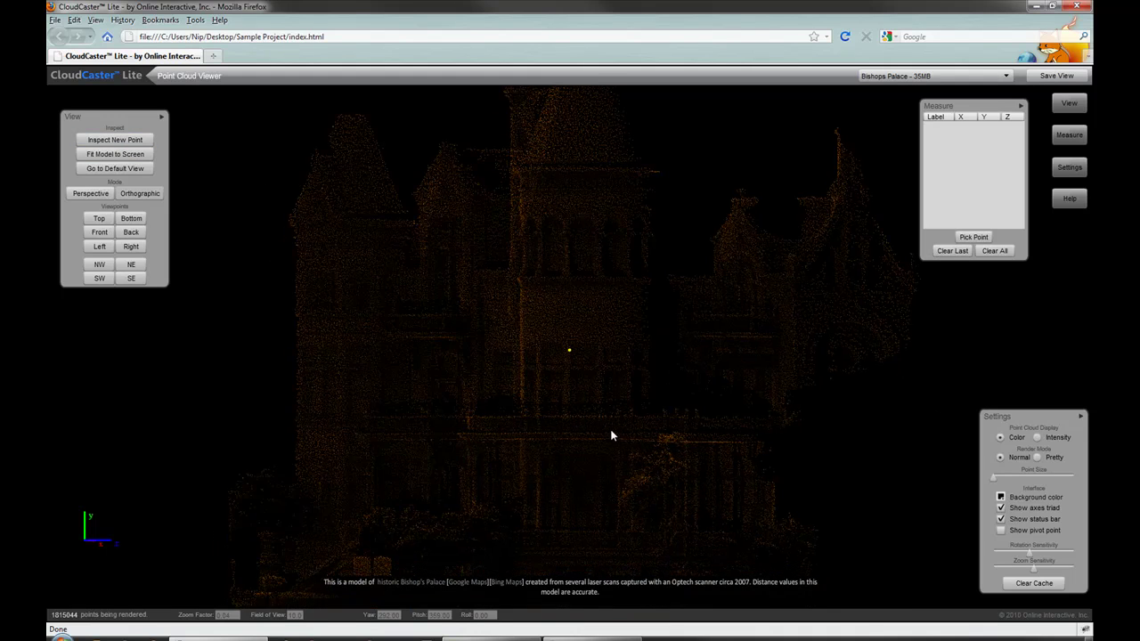
pyautogui.scroll(1, 616, 390)
pyautogui.scroll(8, 616, 387)
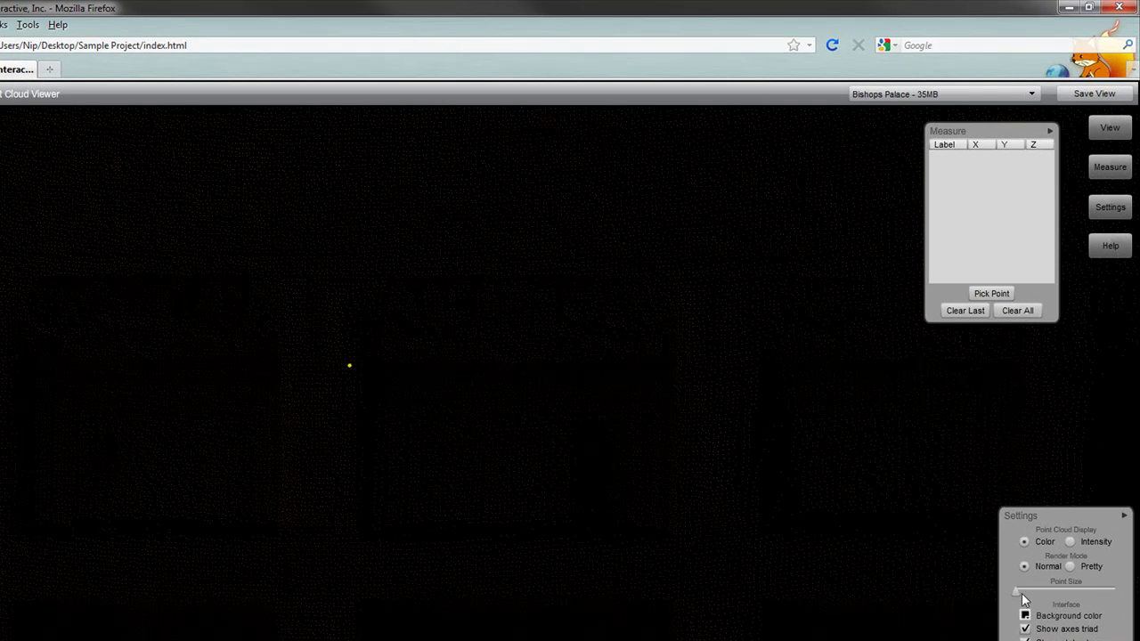
pyautogui.moveTo(1025, 592); pyautogui.dragTo(1050, 591)
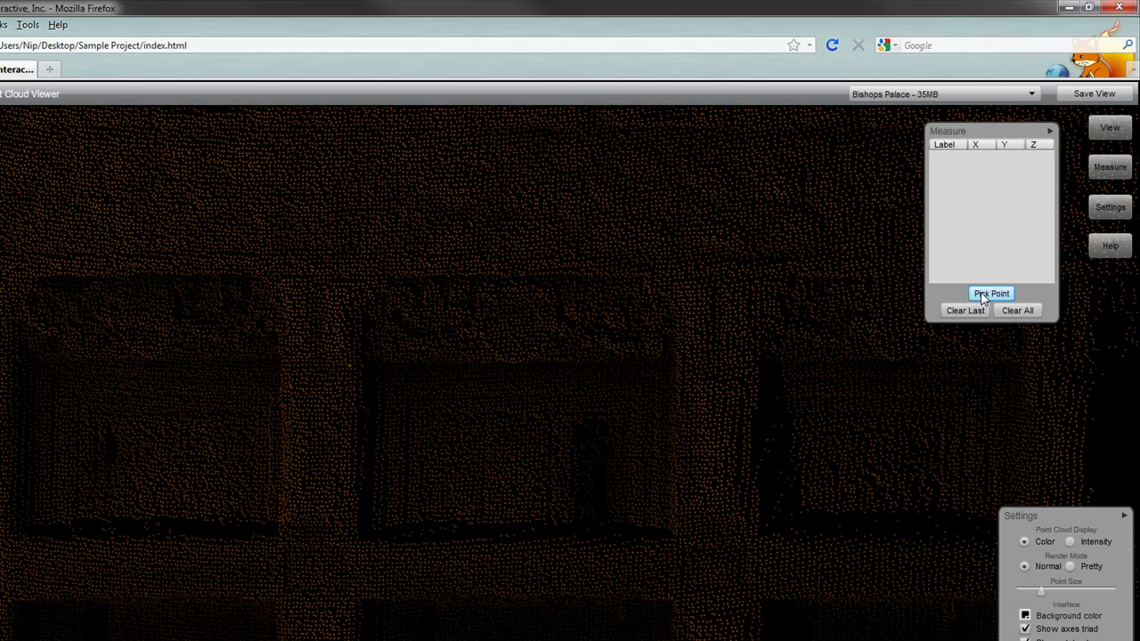
# Step: Measure around the central tower window by picking points at its four corners clockwise, closing the outline at the starting corner
pyautogui.click(355, 278)
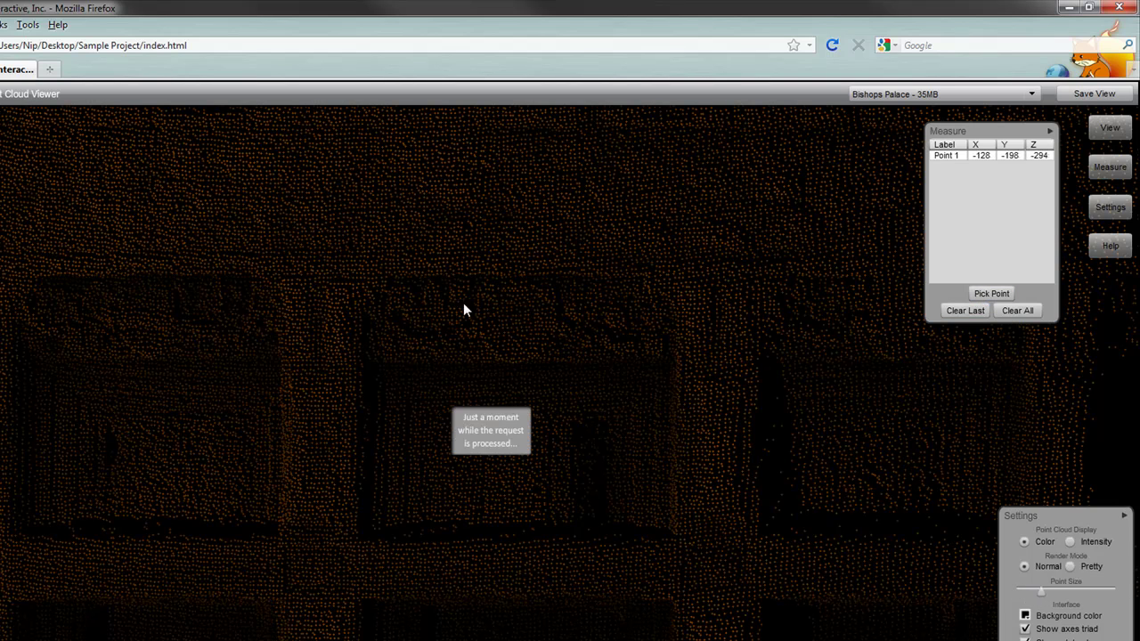
pyautogui.click(674, 273)
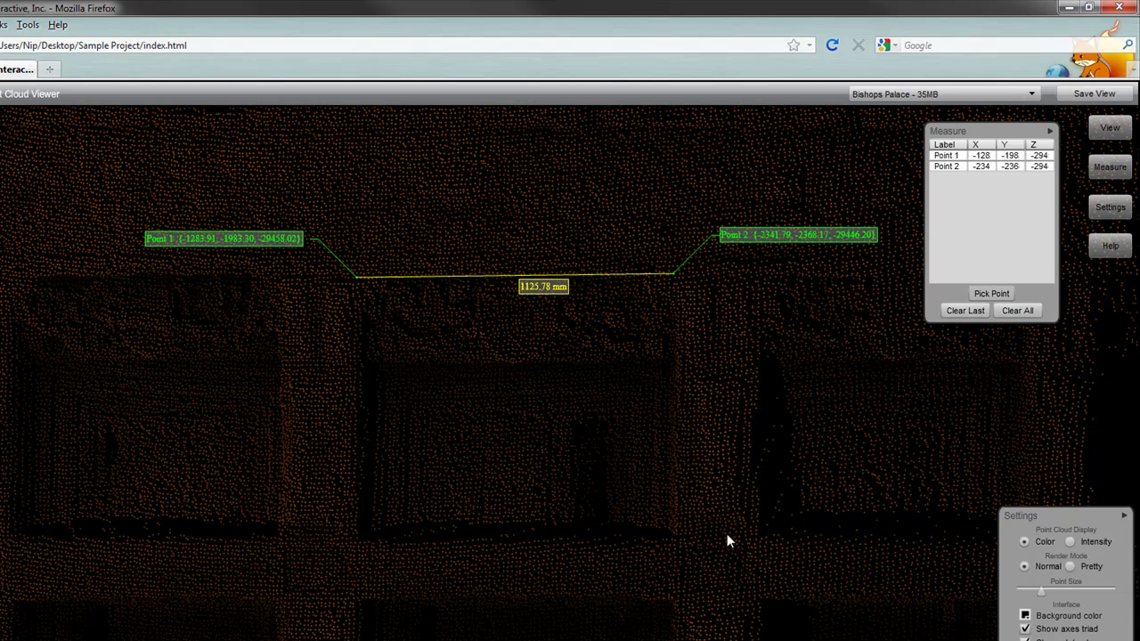
pyautogui.click(676, 532)
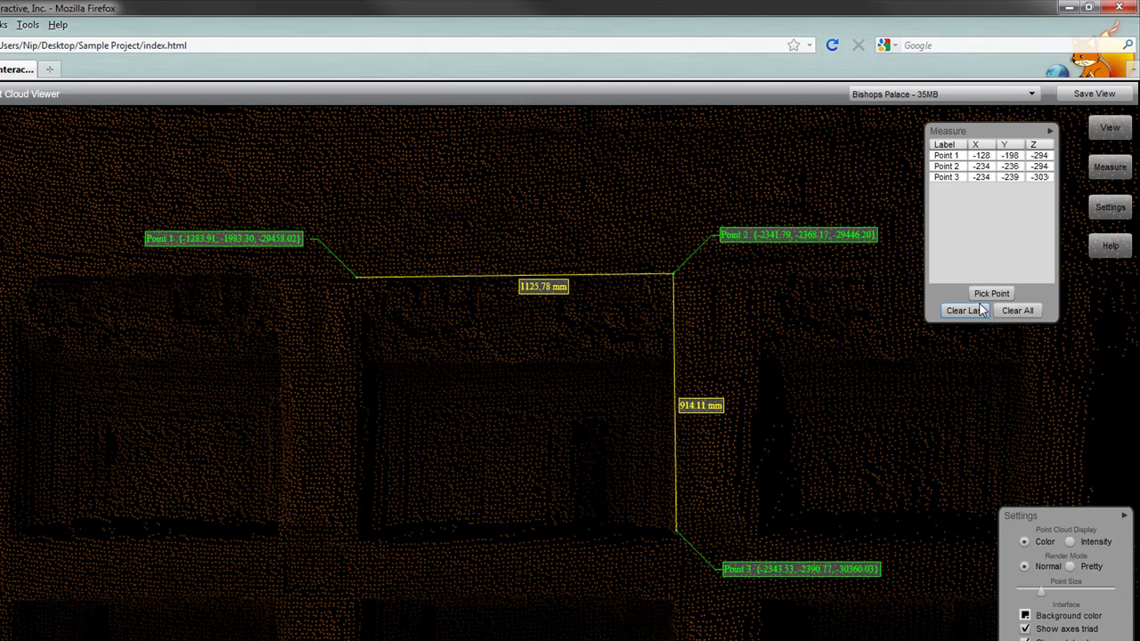
pyautogui.click(357, 537)
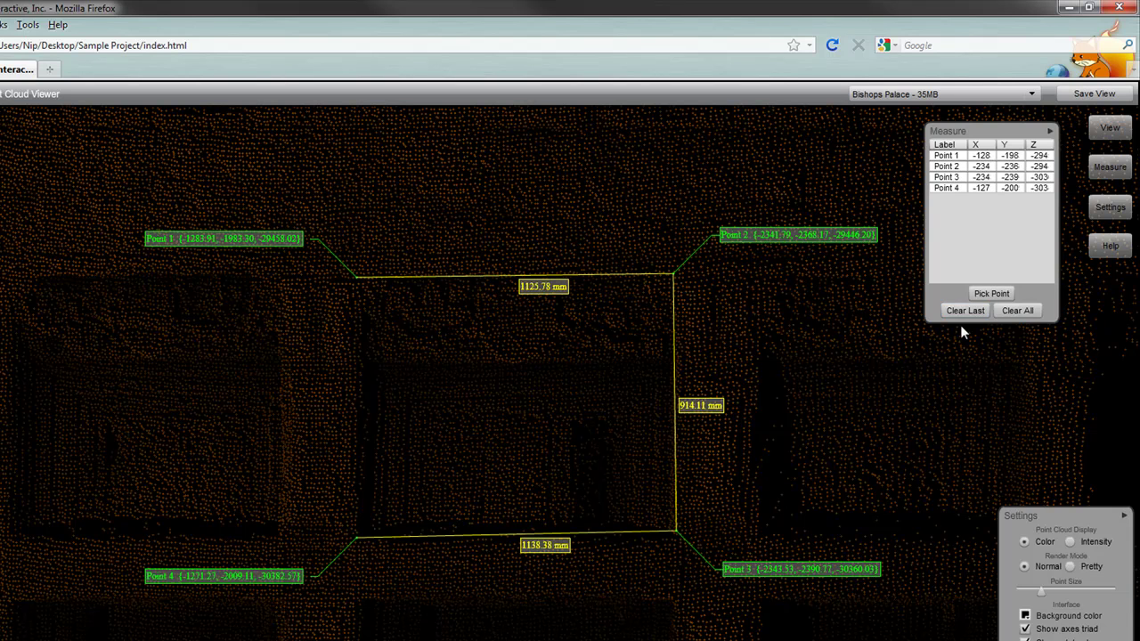
pyautogui.click(357, 277)
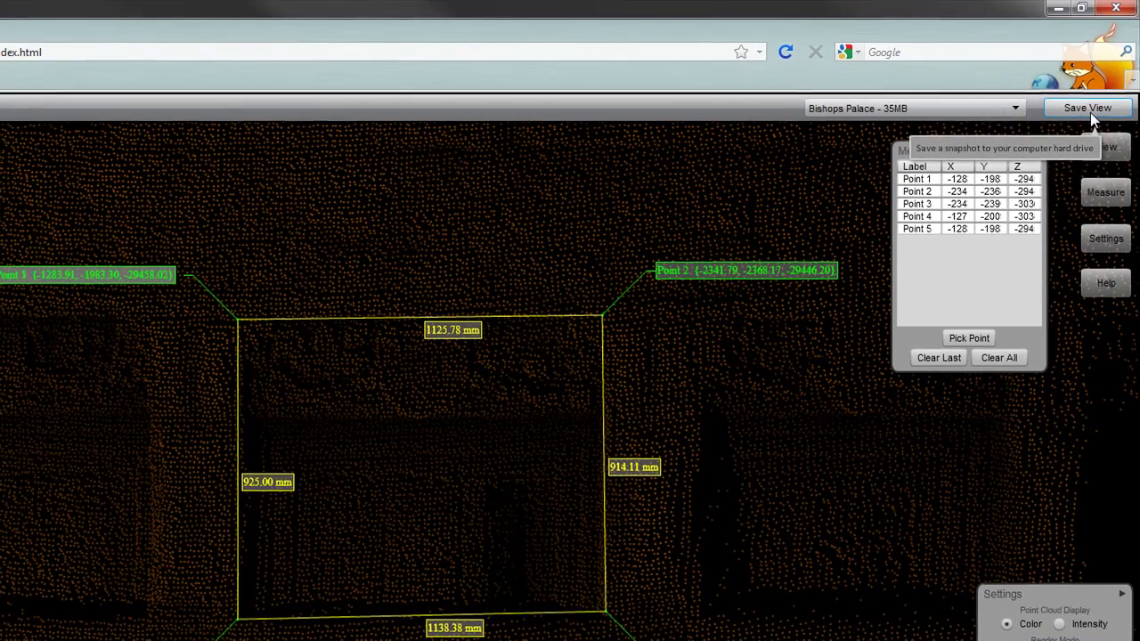
# Step: Prepare a snapshot of the view at 3200 x 3200 with the aspect ratio unlocked
pyautogui.click(1072, 90)
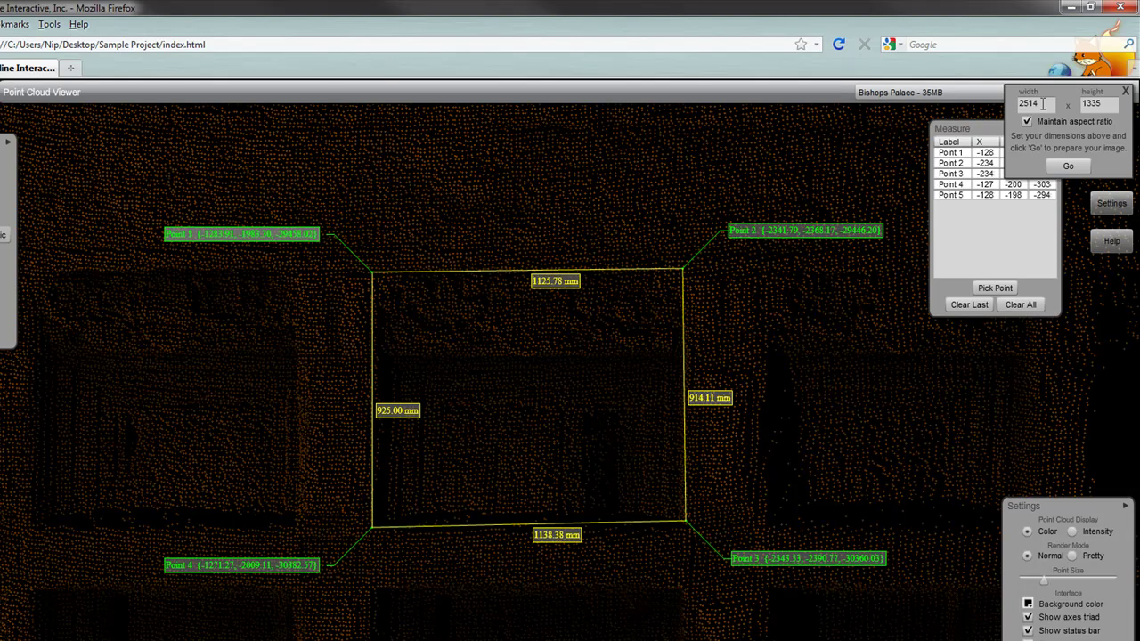
pyautogui.moveTo(1042, 103); pyautogui.dragTo(1020, 103)
pyautogui.write('3200')
pyautogui.press('Tab')
pyautogui.write('2984')
pyautogui.click(1027, 121)
pyautogui.doubleClick(1029, 103)
pyautogui.write('3200')
pyautogui.press('Tab')
pyautogui.write('3200')
pyautogui.click(1067, 167)
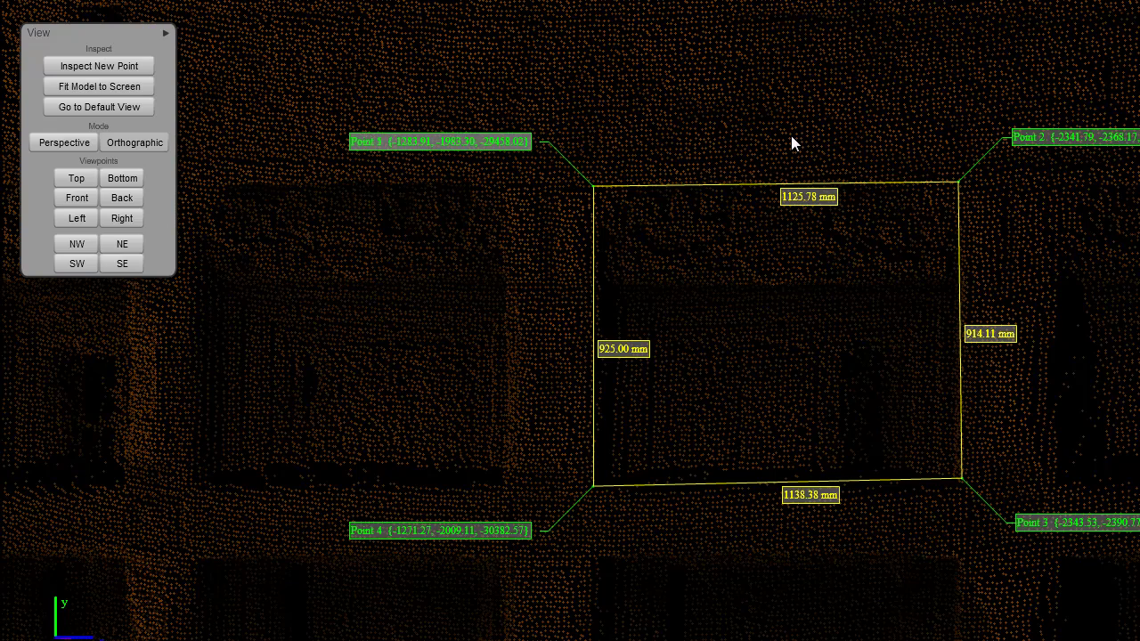
# Step: Clear all measurement points and reduce the point size to its minimum
pyautogui.moveTo(786, 140); pyautogui.dragTo(776, 362, button='right')
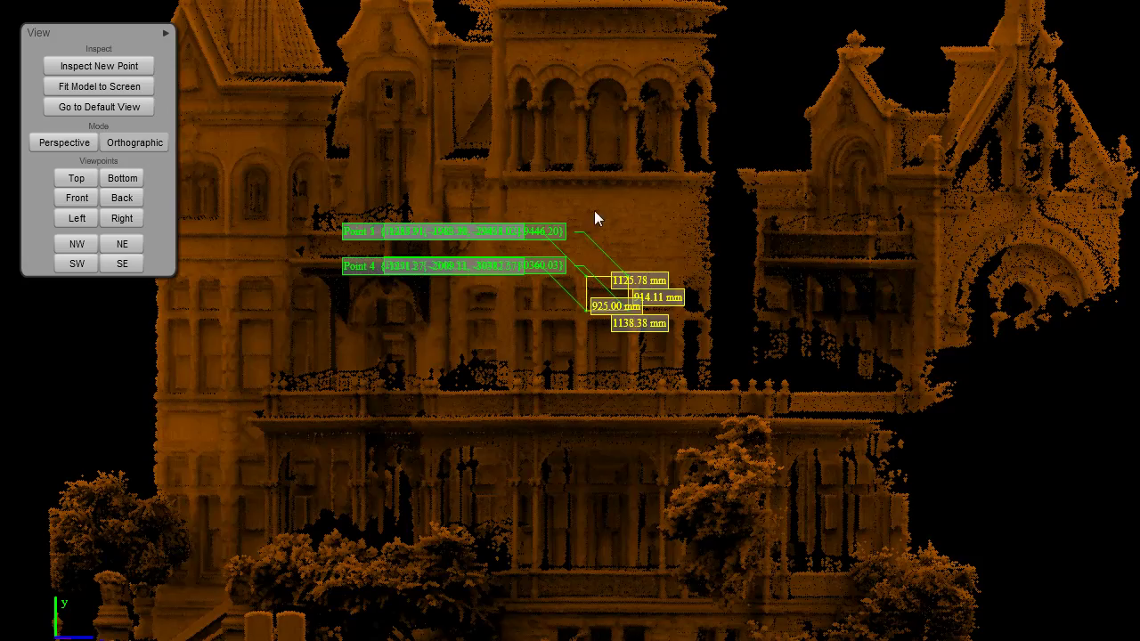
pyautogui.moveTo(597, 212); pyautogui.dragTo(712, 270, button='middle')
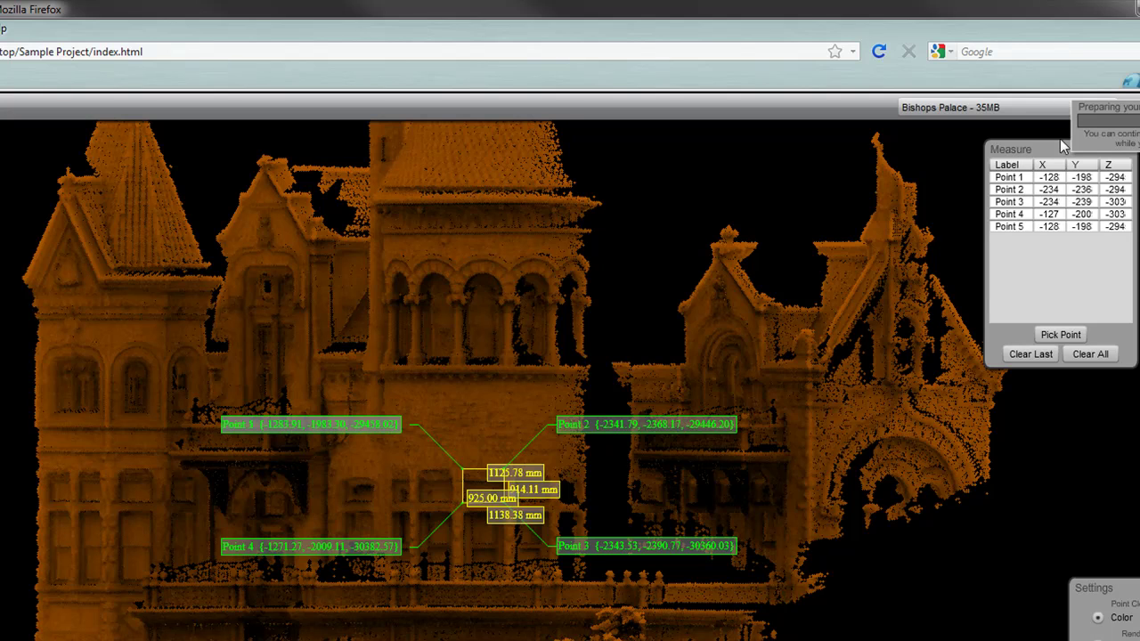
pyautogui.click(1088, 358)
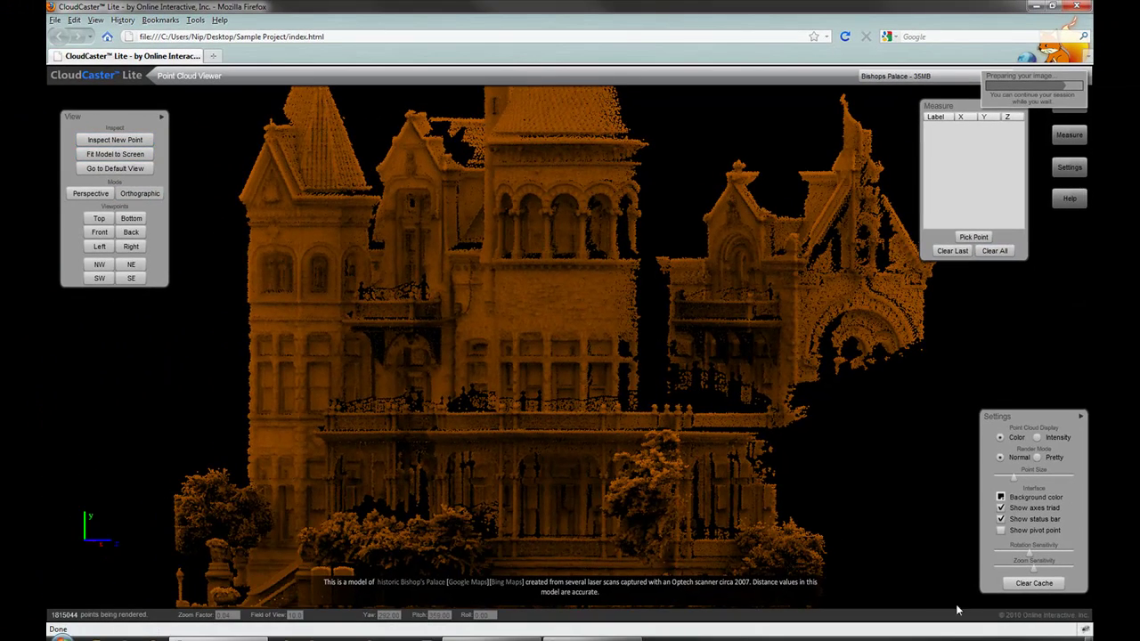
pyautogui.moveTo(1015, 479); pyautogui.dragTo(993, 478)
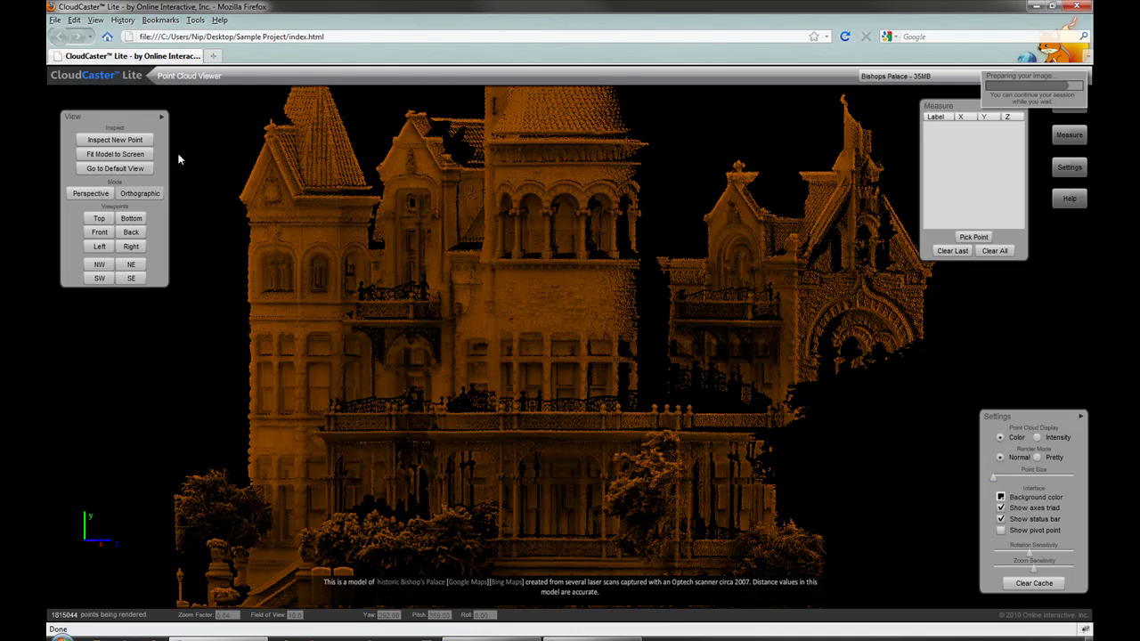
# Step: Inspect the upper arched window on the palace's left tower and measure around its four corners, closing the outline at the lower-left corner
pyautogui.click(115, 141)
pyautogui.click(309, 257)
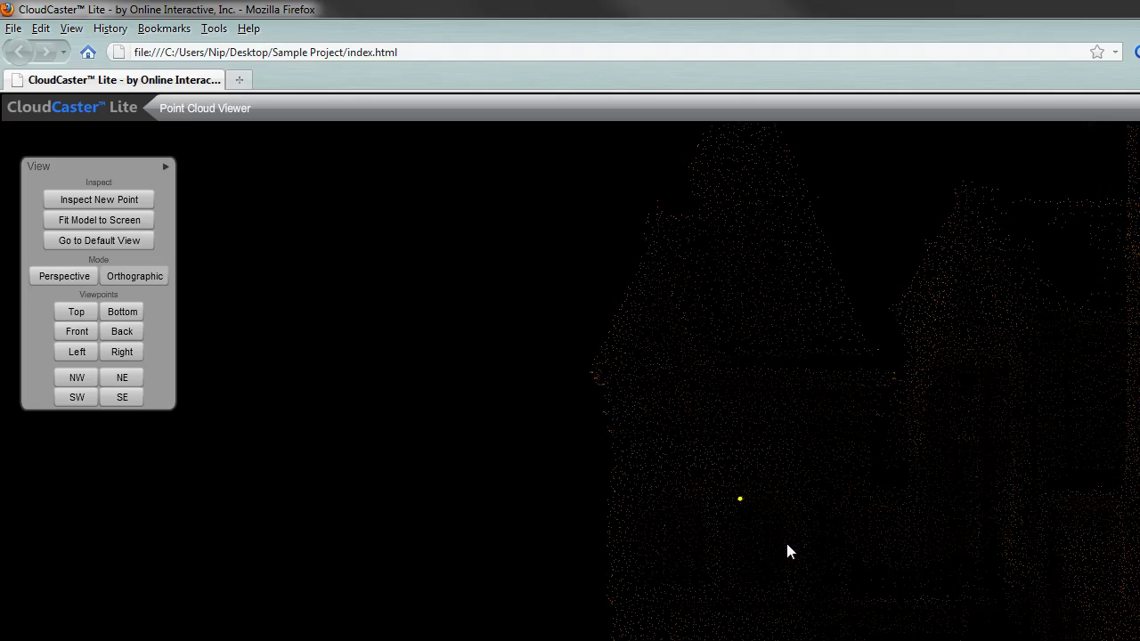
pyautogui.moveTo(775, 385); pyautogui.dragTo(692, 300)
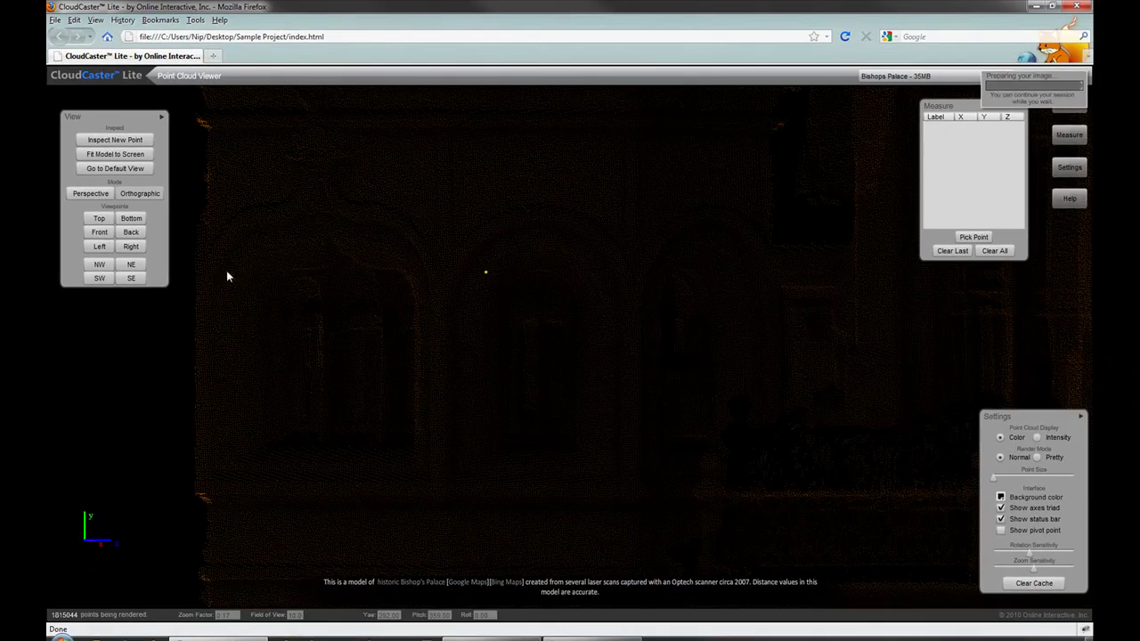
pyautogui.click(974, 237)
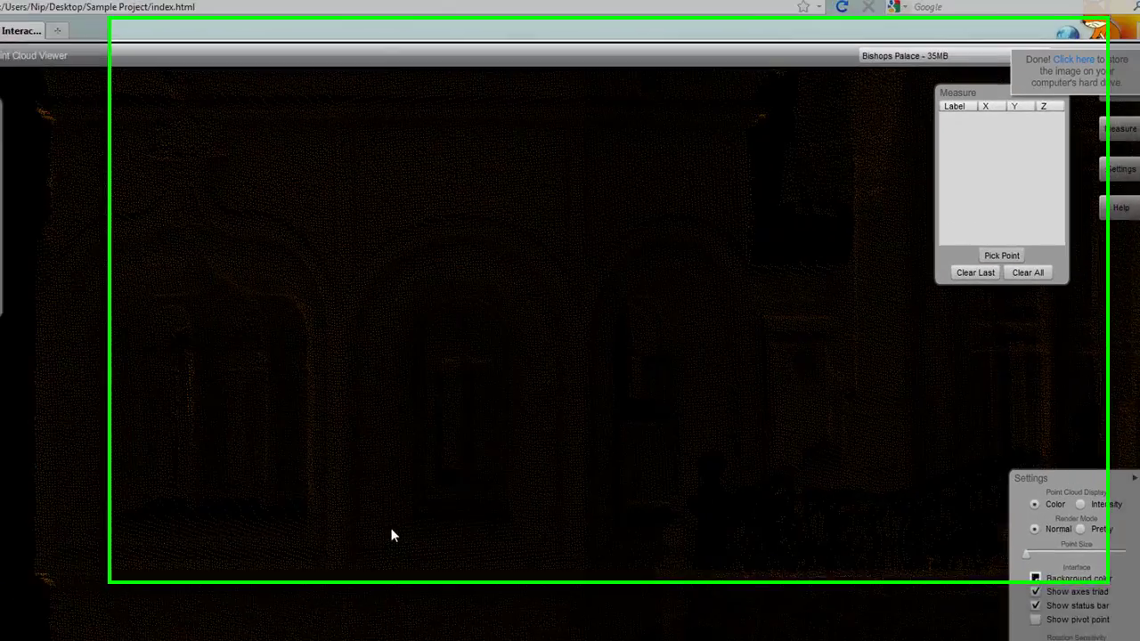
pyautogui.click(392, 534)
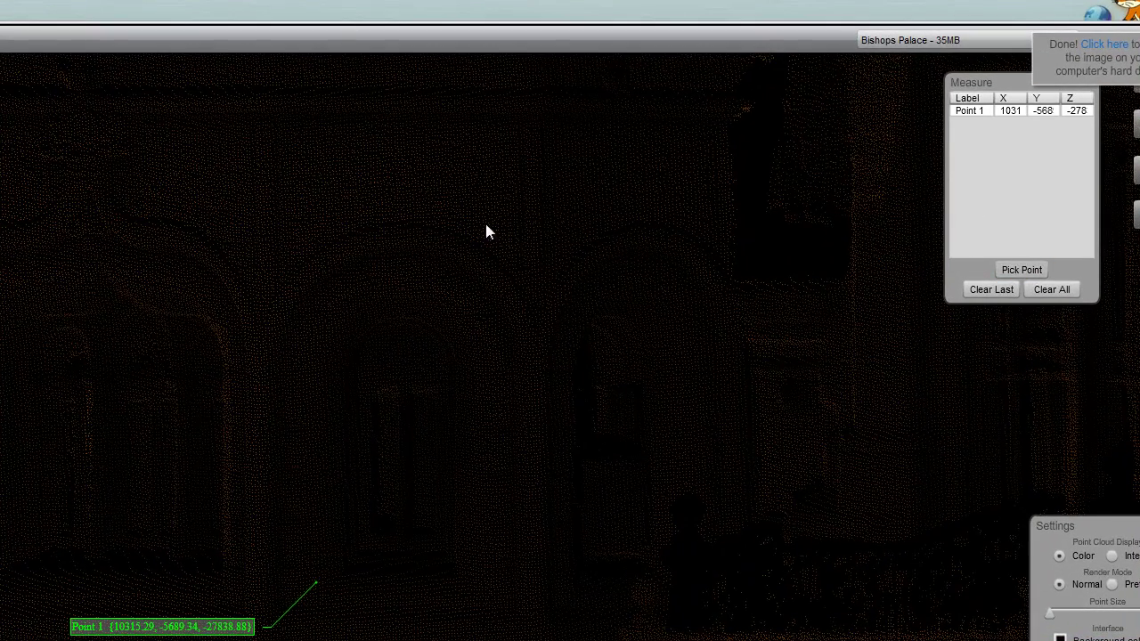
pyautogui.click(317, 337)
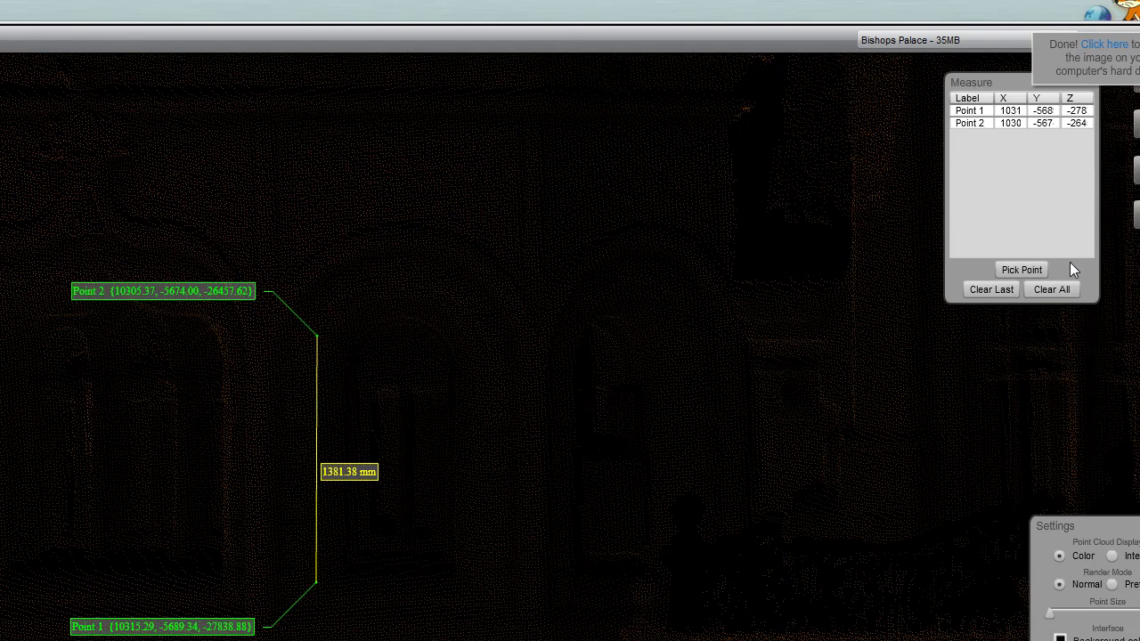
pyautogui.click(483, 337)
pyautogui.click(1021, 270)
pyautogui.click(475, 584)
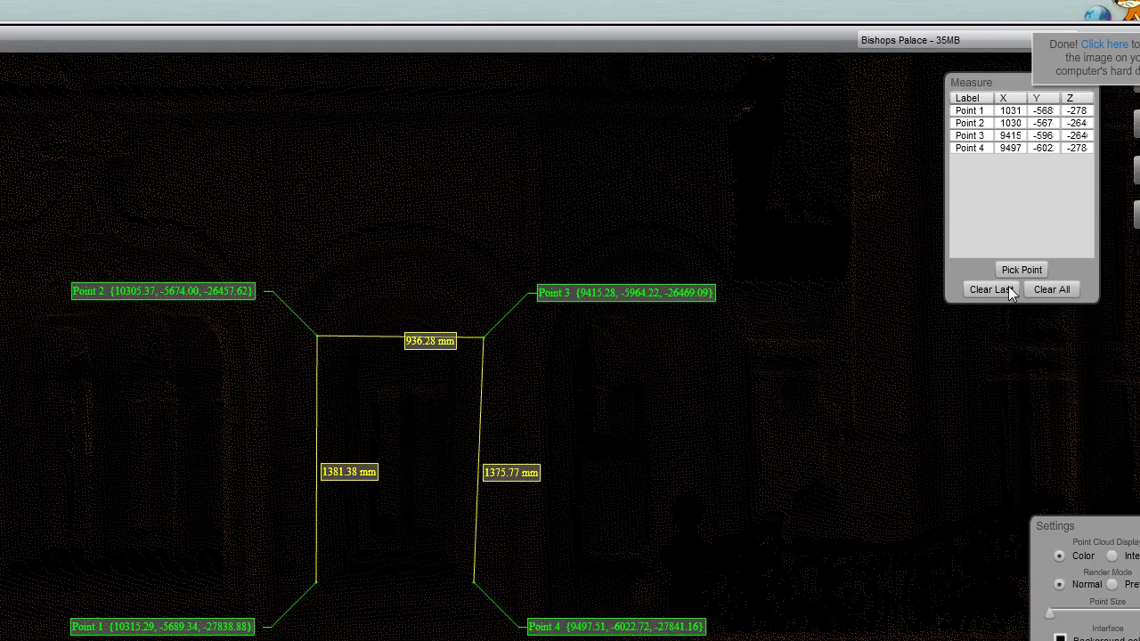
pyautogui.click(317, 583)
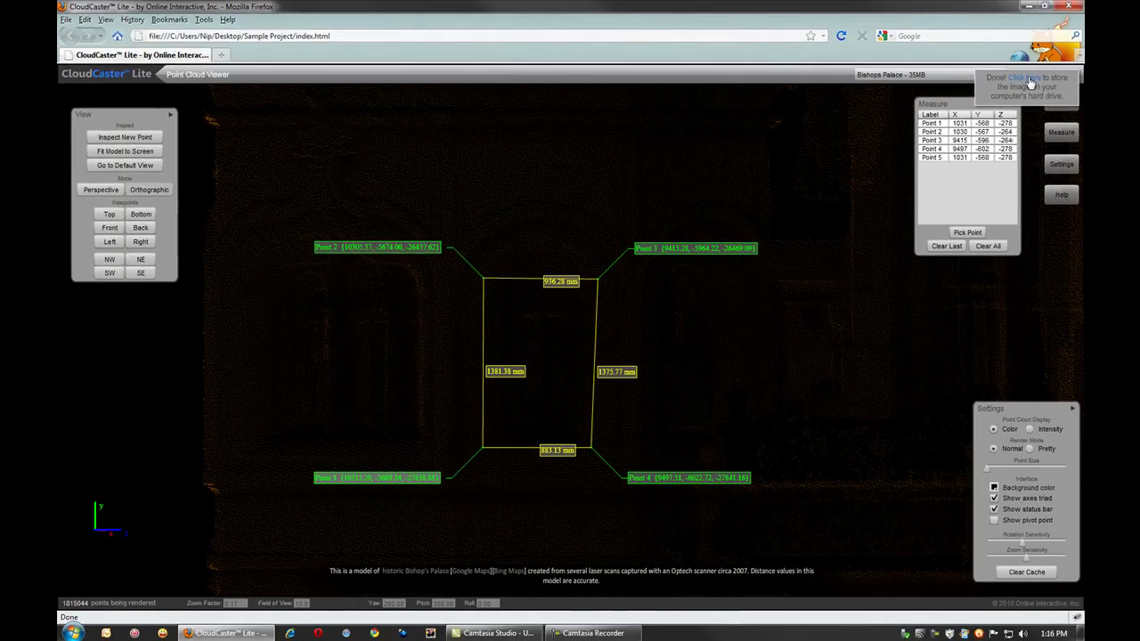
# Step: Store the prepared snapshot on the Desktop as view1.jpg
pyautogui.click(1109, 47)
pyautogui.click(196, 240)
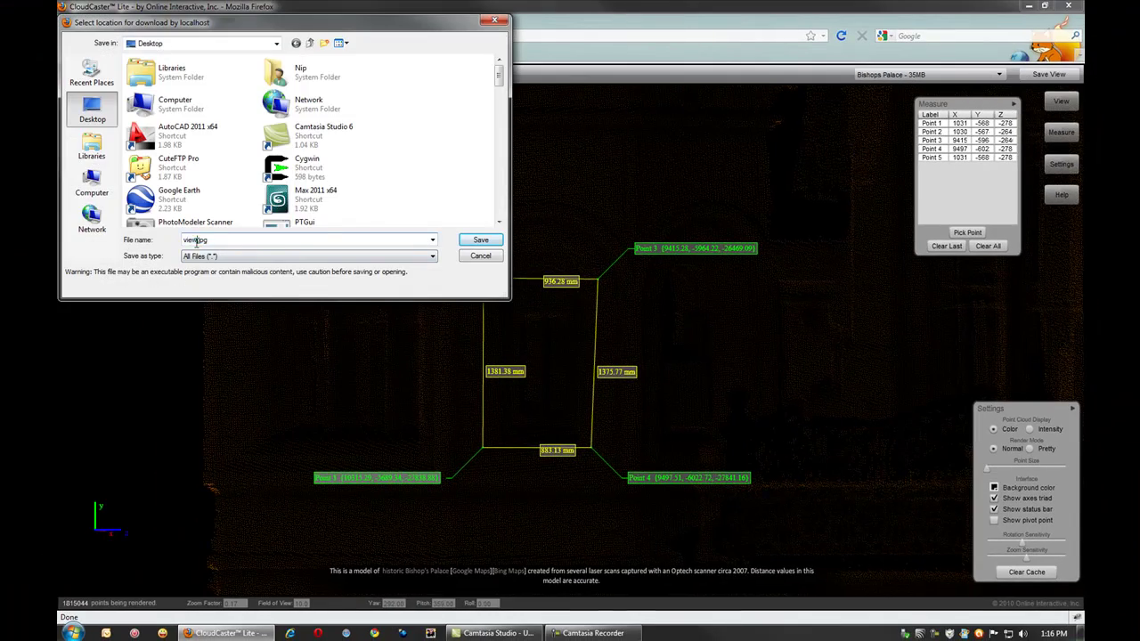
pyautogui.click(490, 240)
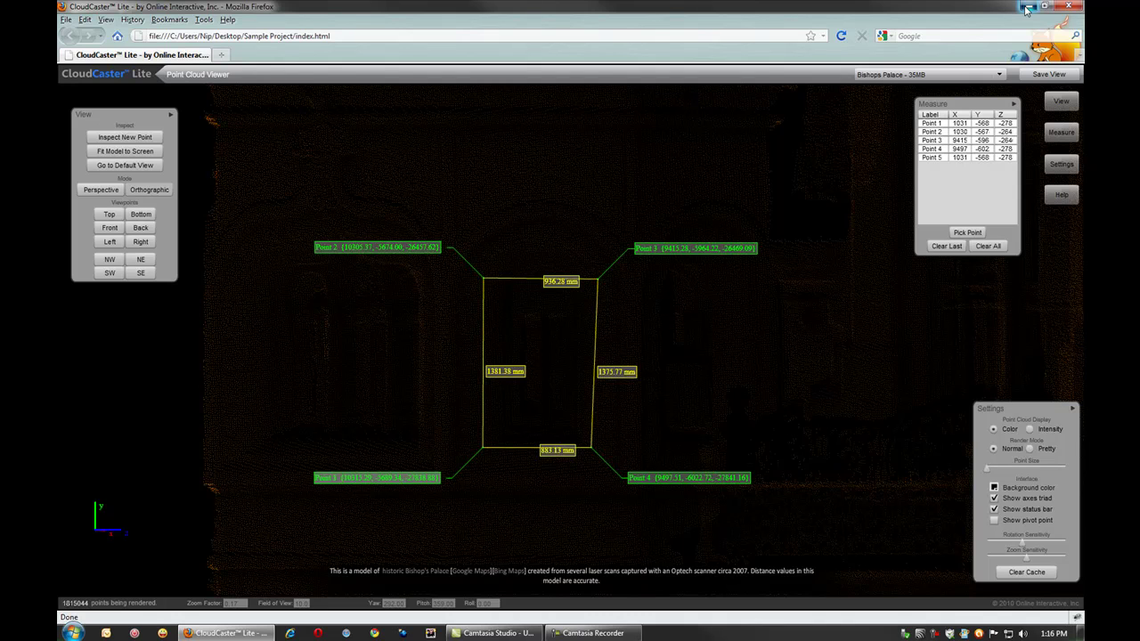
# Step: Switch to the desktop and open view1.jpg in a maximized Windows Photo Viewer window
pyautogui.click(1026, 8)
pyautogui.click(83, 68)
pyautogui.doubleClick(83, 67)
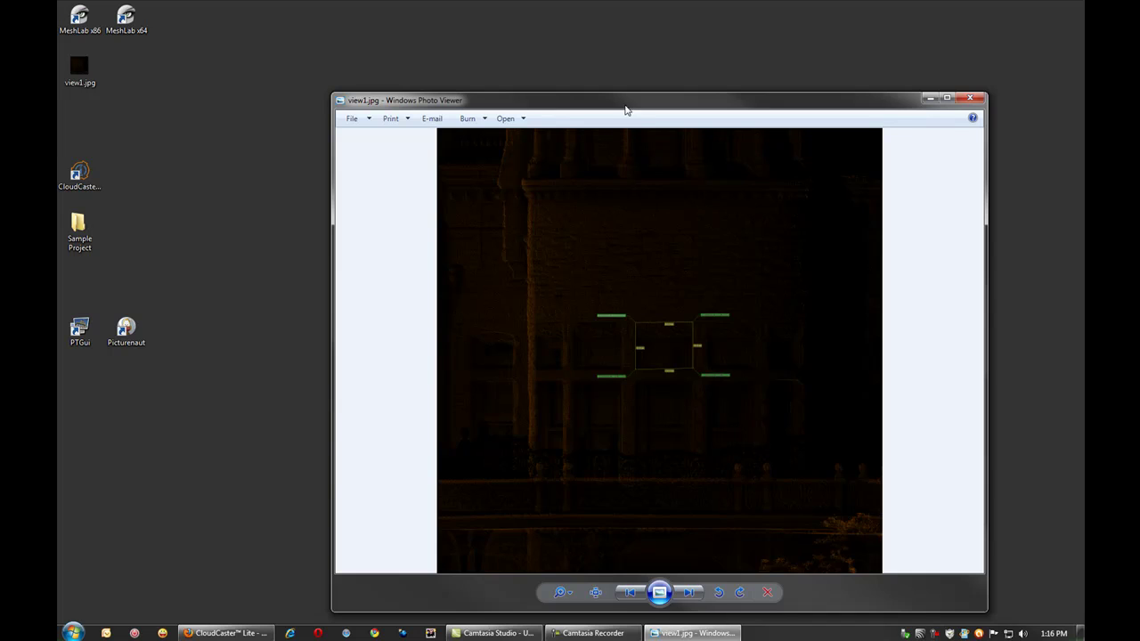
pyautogui.moveTo(626, 104); pyautogui.dragTo(478, 46)
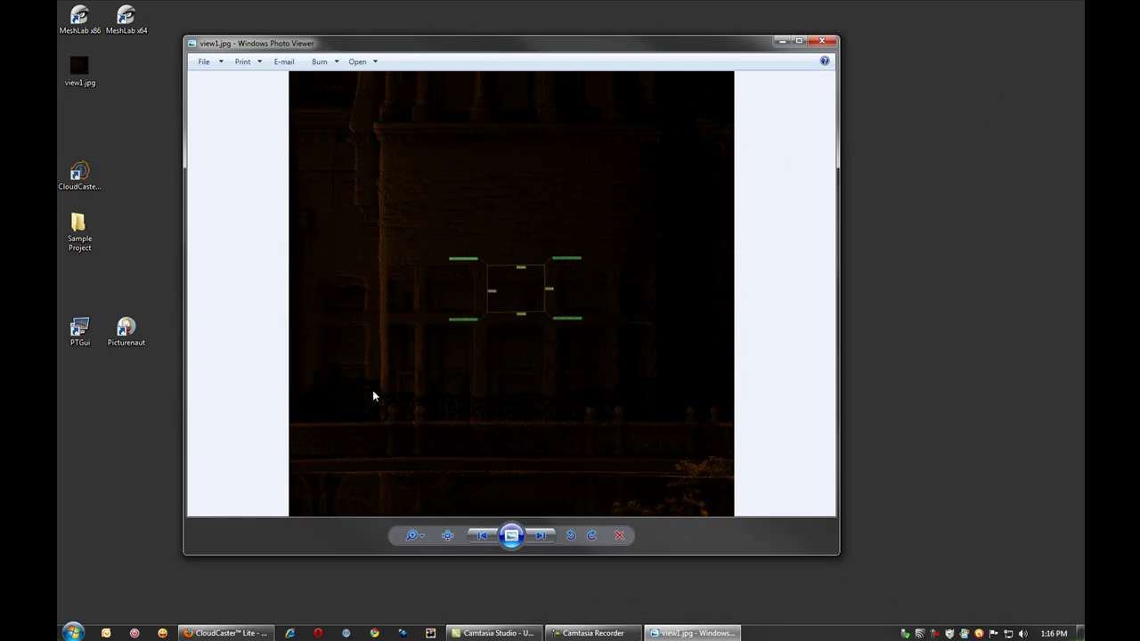
pyautogui.doubleClick(566, 49)
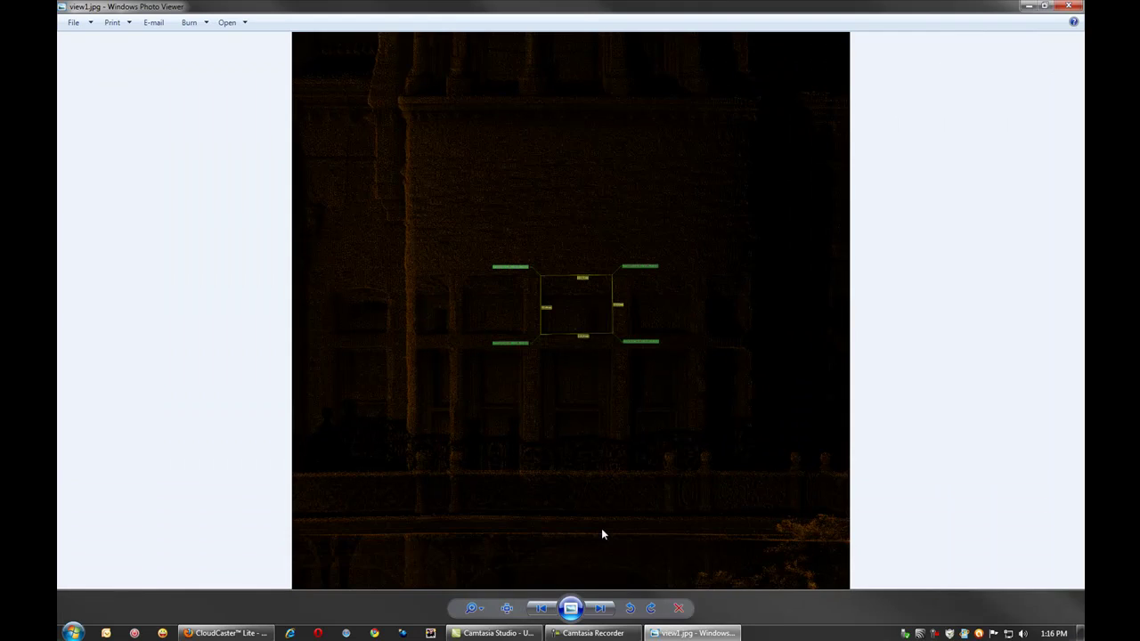
# Step: Examine the saved snapshot at actual size, from the measured window to the balcony and surrounding facade, and fit it back to the window
pyautogui.click(506, 609)
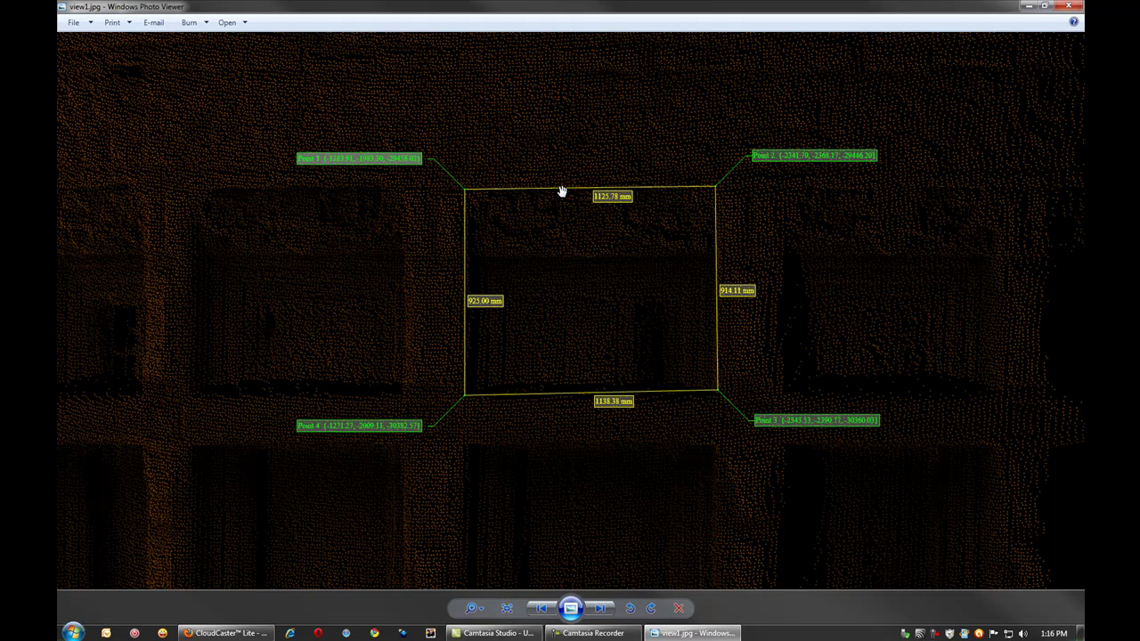
pyautogui.moveTo(84, 56); pyautogui.dragTo(355, 368)
pyautogui.moveTo(168, 104); pyautogui.dragTo(481, 403)
pyautogui.moveTo(544, 317); pyautogui.dragTo(680, 454)
pyautogui.moveTo(986, 328); pyautogui.dragTo(579, 328)
pyautogui.moveTo(840, 297); pyautogui.dragTo(569, 296)
pyautogui.moveTo(884, 325); pyautogui.dragTo(822, 326)
pyautogui.moveTo(693, 449); pyautogui.dragTo(681, 171)
pyautogui.moveTo(622, 505); pyautogui.dragTo(618, 173)
pyautogui.moveTo(650, 523); pyautogui.dragTo(627, 169)
pyautogui.moveTo(654, 516); pyautogui.dragTo(627, 133)
pyautogui.moveTo(281, 438); pyautogui.dragTo(824, 418)
pyautogui.moveTo(376, 413); pyautogui.dragTo(745, 407)
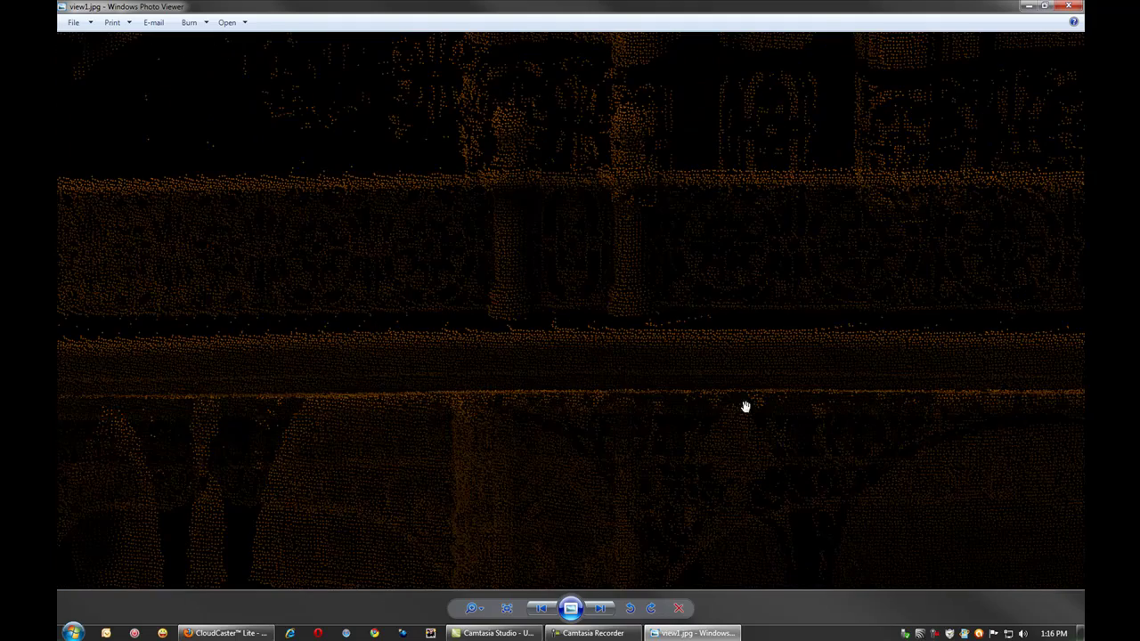
pyautogui.moveTo(504, 216); pyautogui.dragTo(490, 564)
pyautogui.moveTo(703, 169); pyautogui.dragTo(555, 504)
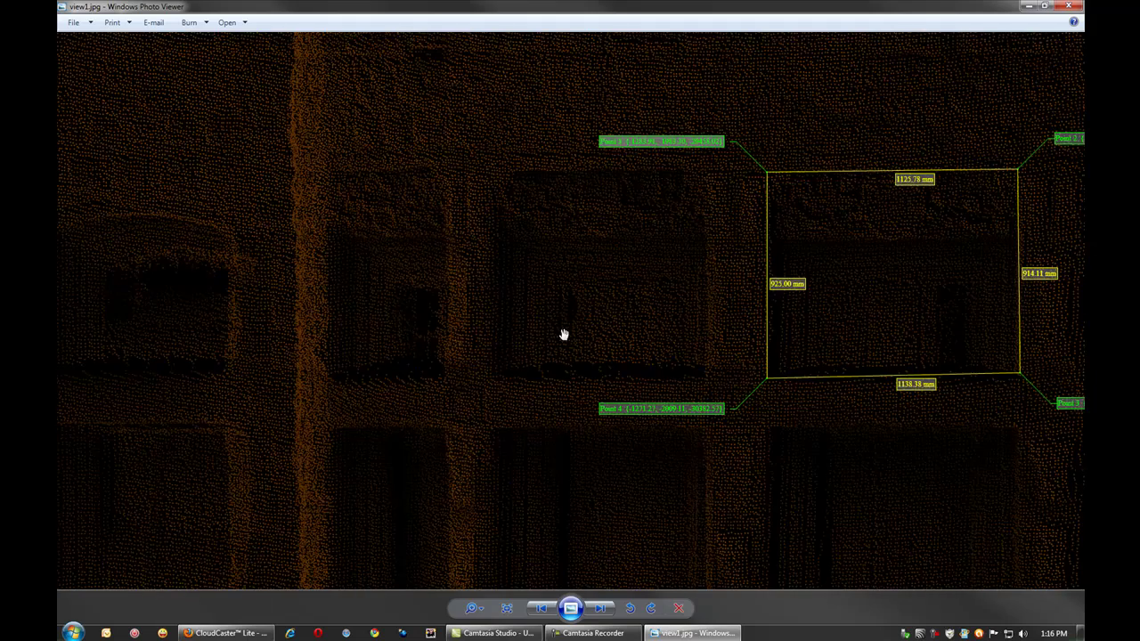
pyautogui.moveTo(824, 143); pyautogui.dragTo(468, 166)
pyautogui.moveTo(488, 109); pyautogui.dragTo(557, 137)
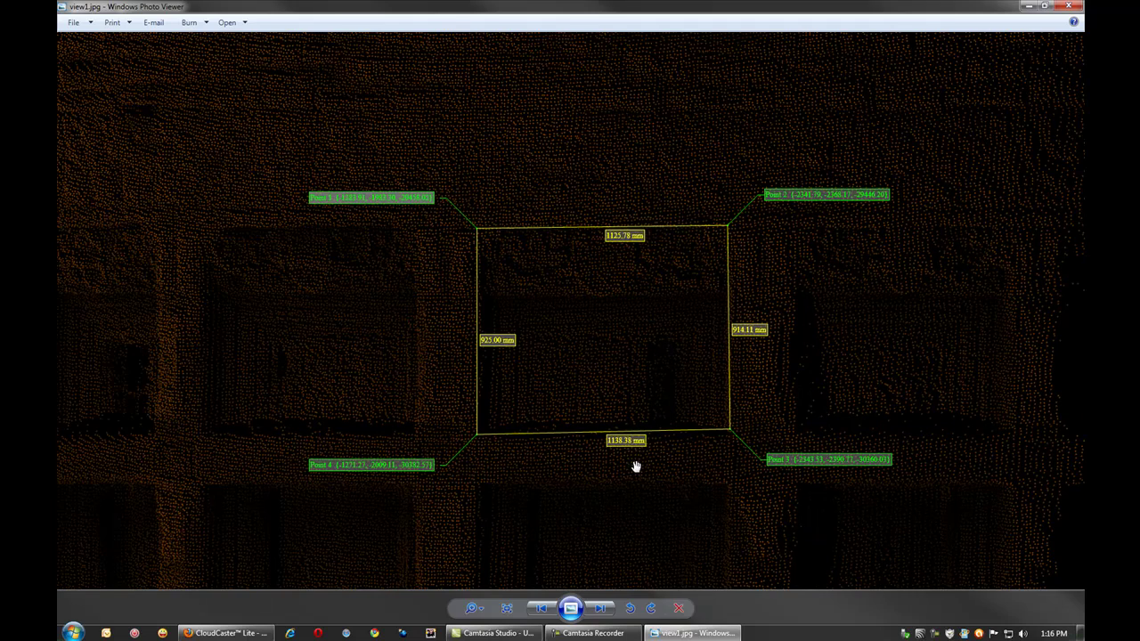
pyautogui.click(506, 608)
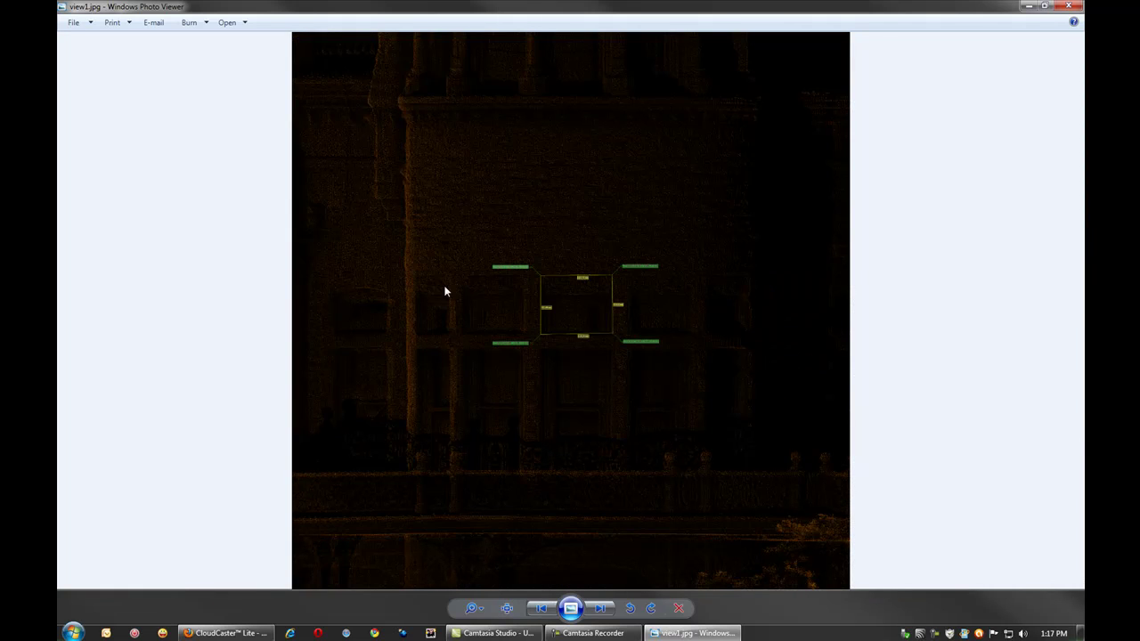
# Step: Close the saved snapshot and return to the CloudCaster Lite point cloud in Firefox
pyautogui.click(1070, 8)
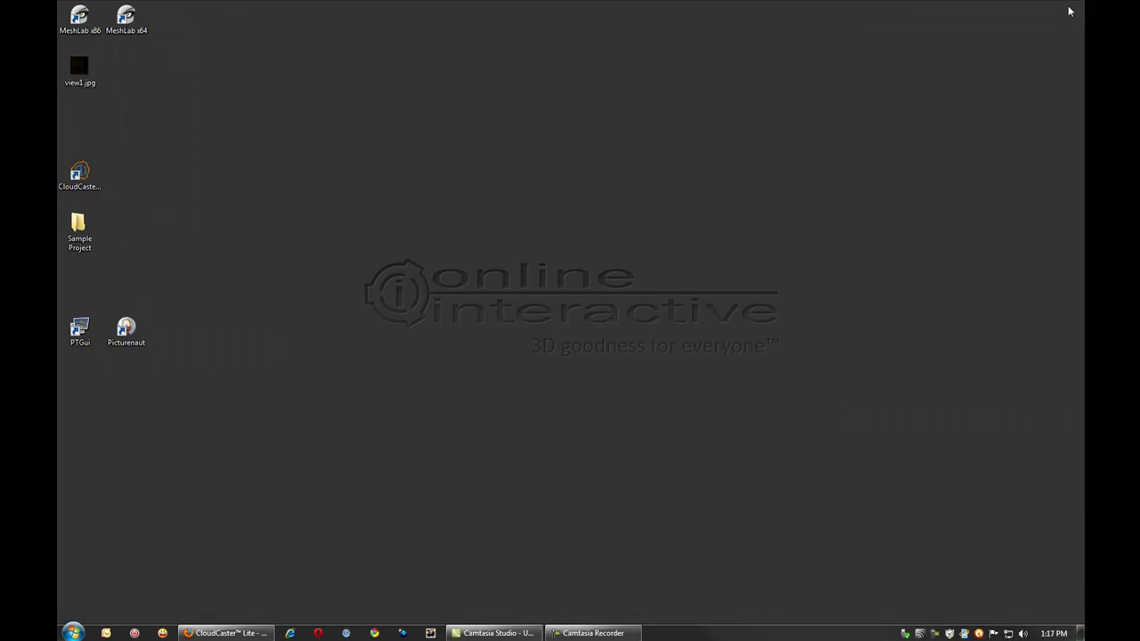
pyautogui.click(257, 628)
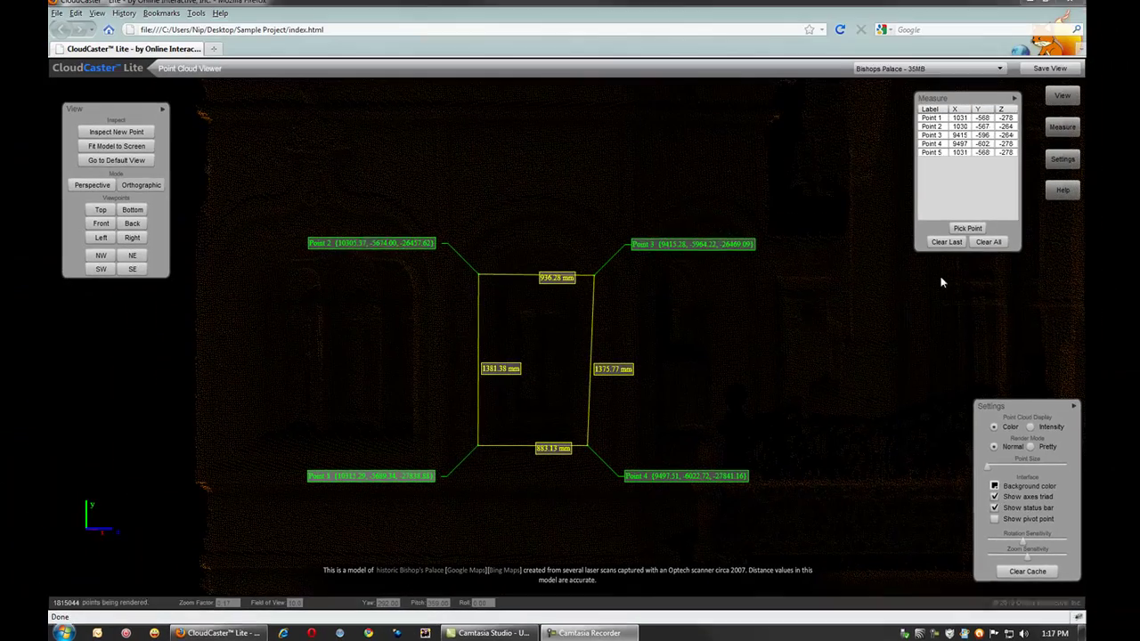
# Step: Dock the Settings panel beneath the Measure panel, and clear all measured points before returning to the wider palace facade
pyautogui.moveTo(1034, 399); pyautogui.dragTo(982, 266)
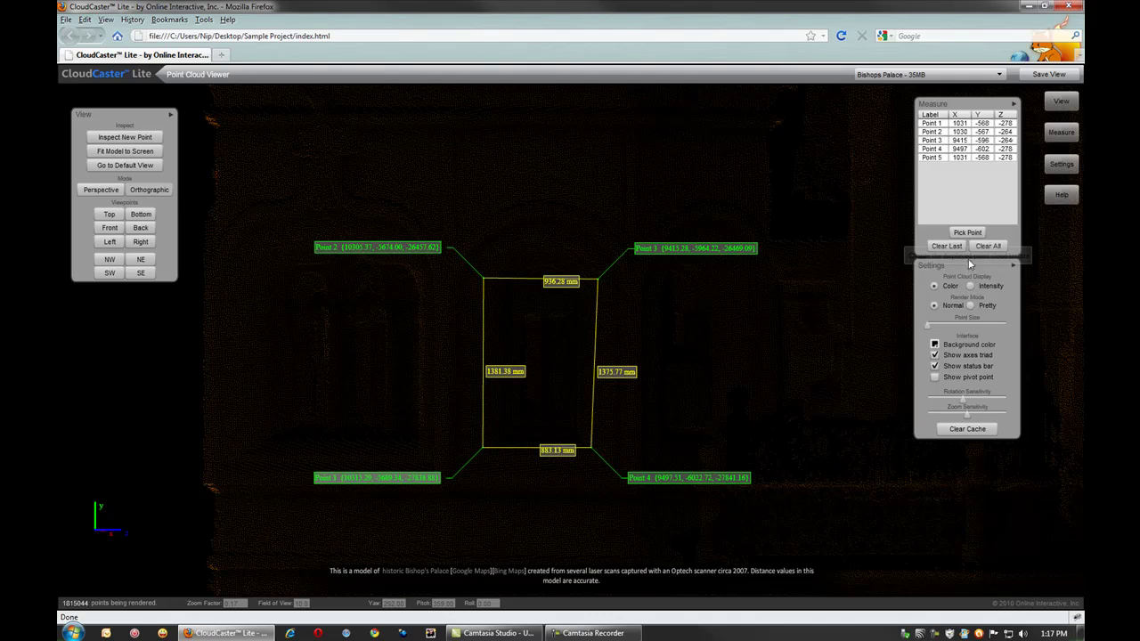
pyautogui.click(989, 247)
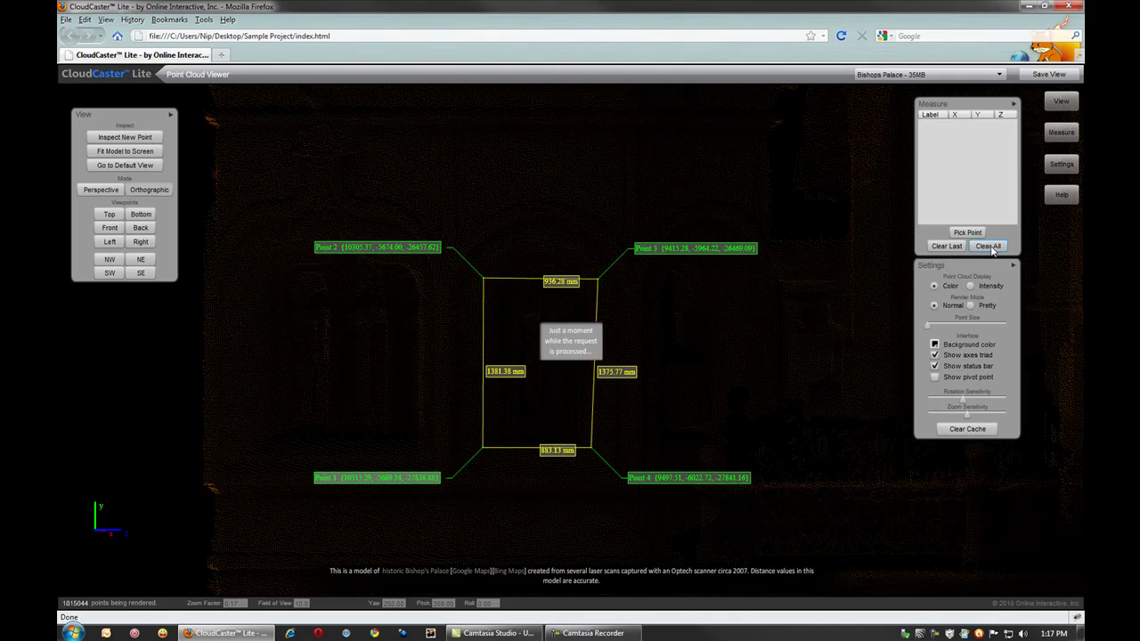
pyautogui.scroll(-5, 610, 400)
pyautogui.moveTo(608, 421); pyautogui.dragTo(283, 385)
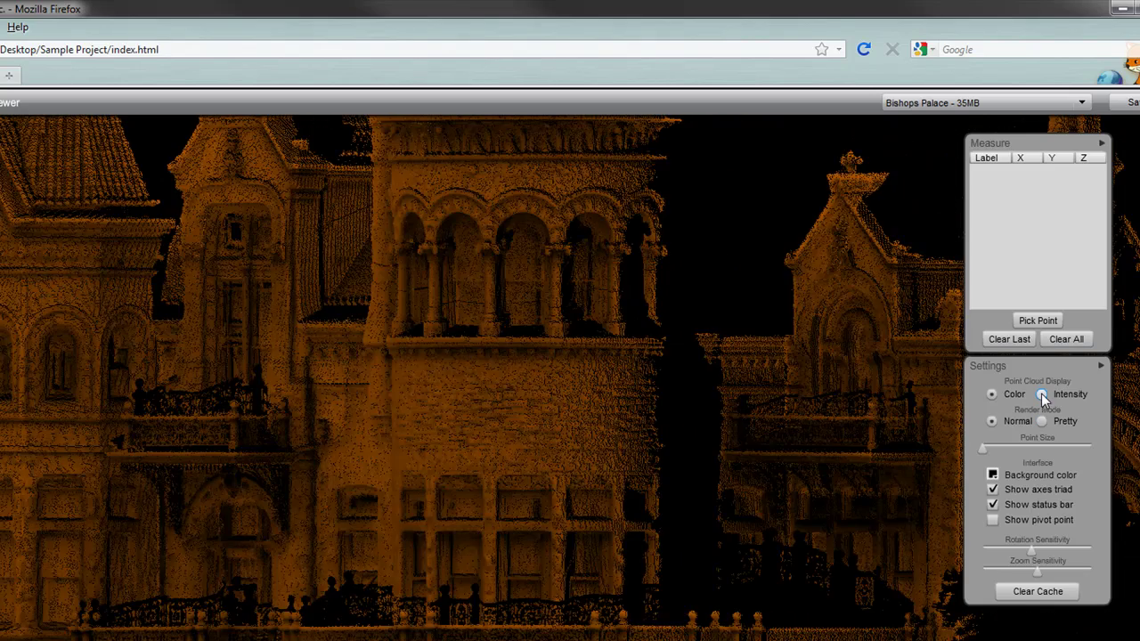
# Step: Compare the facade in Intensity and Color point cloud display, switching between them repeatedly and ending on Color
pyautogui.click(1041, 393)
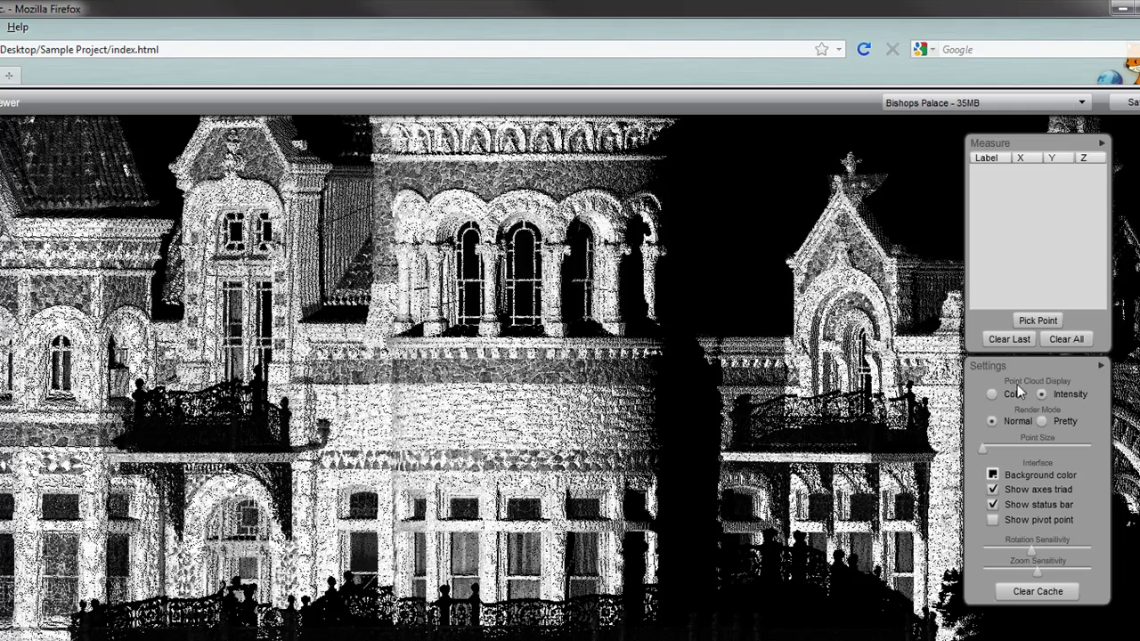
pyautogui.moveTo(1054, 367); pyautogui.dragTo(1092, 503)
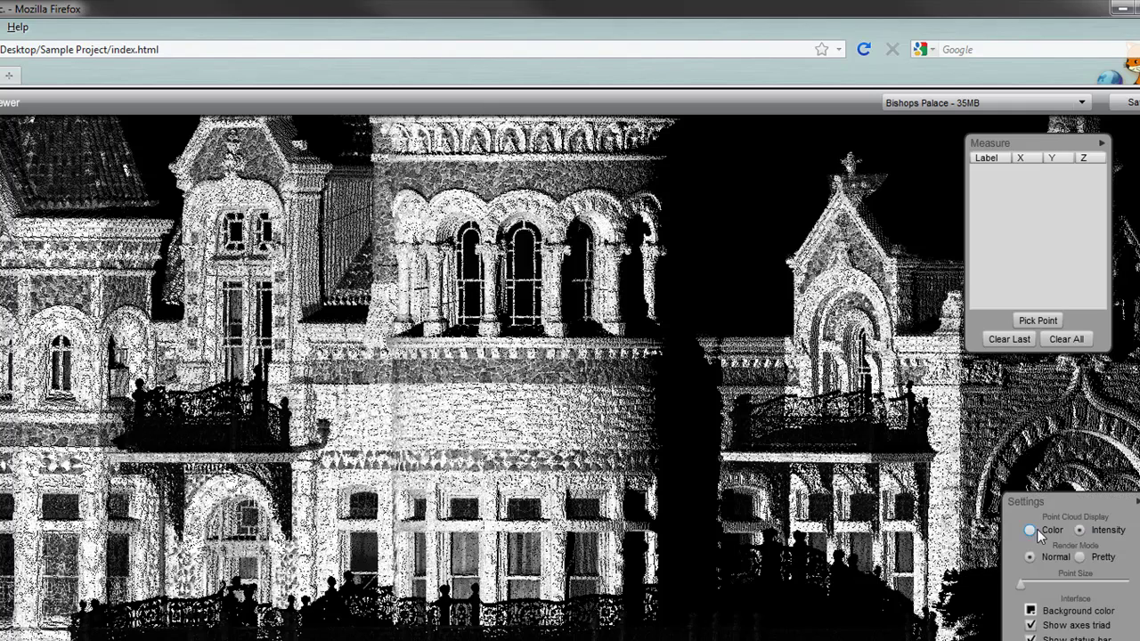
pyautogui.click(1030, 531)
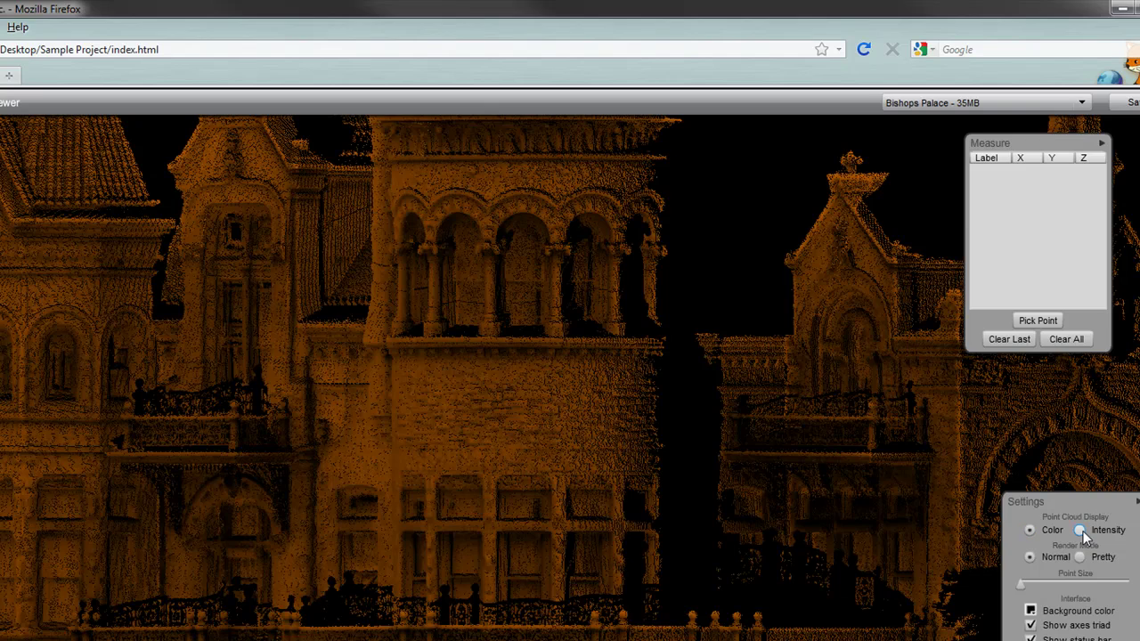
pyautogui.click(1080, 530)
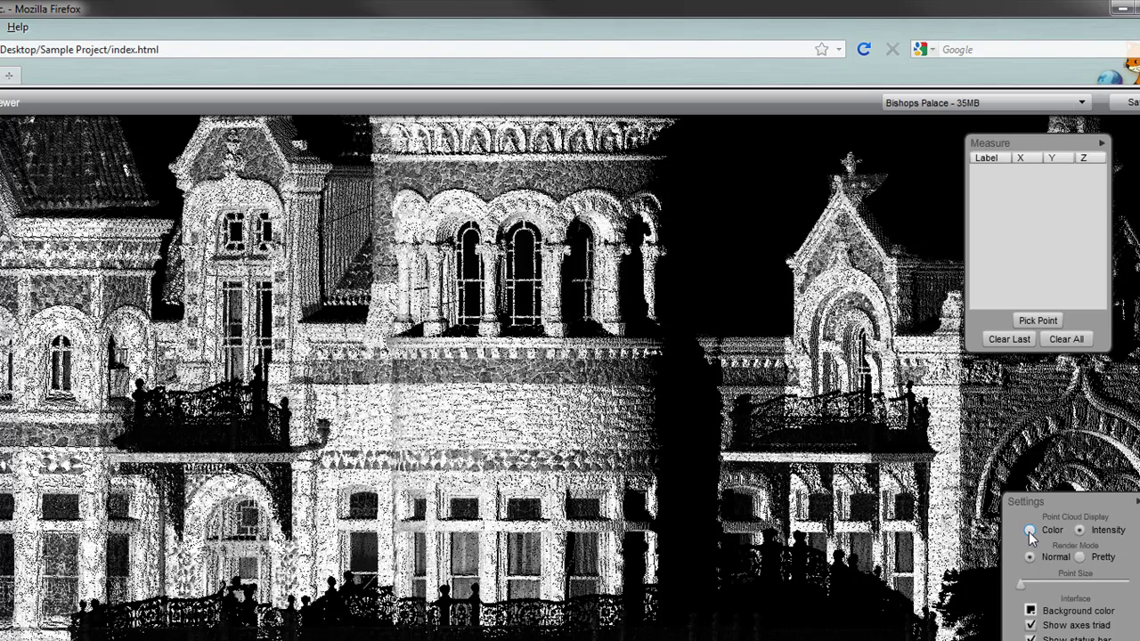
pyautogui.click(1031, 531)
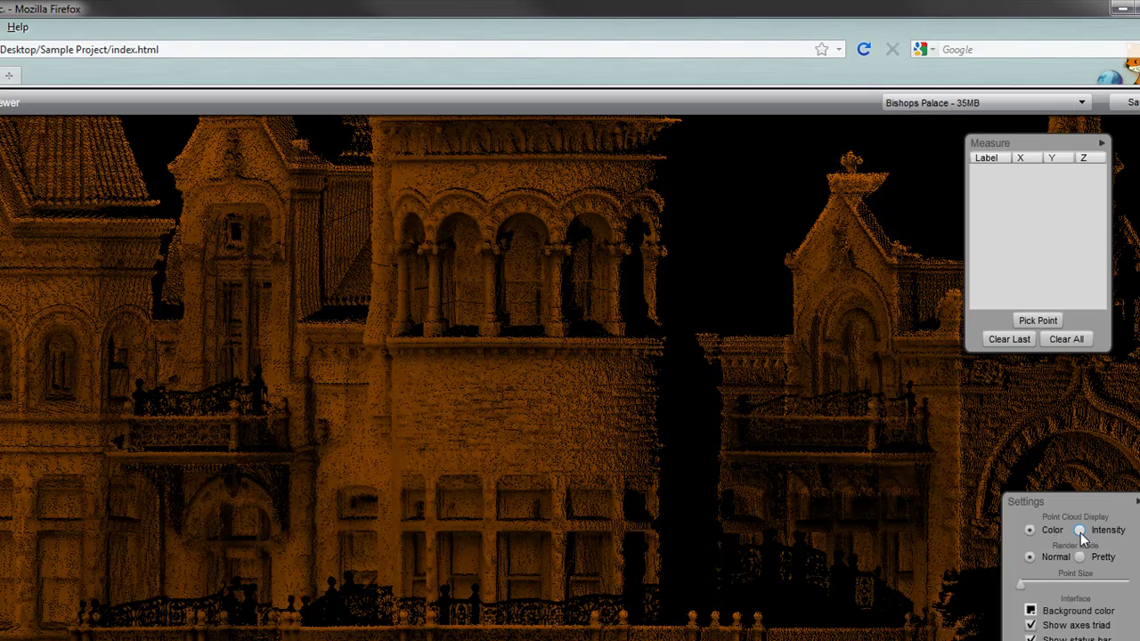
pyautogui.click(1080, 530)
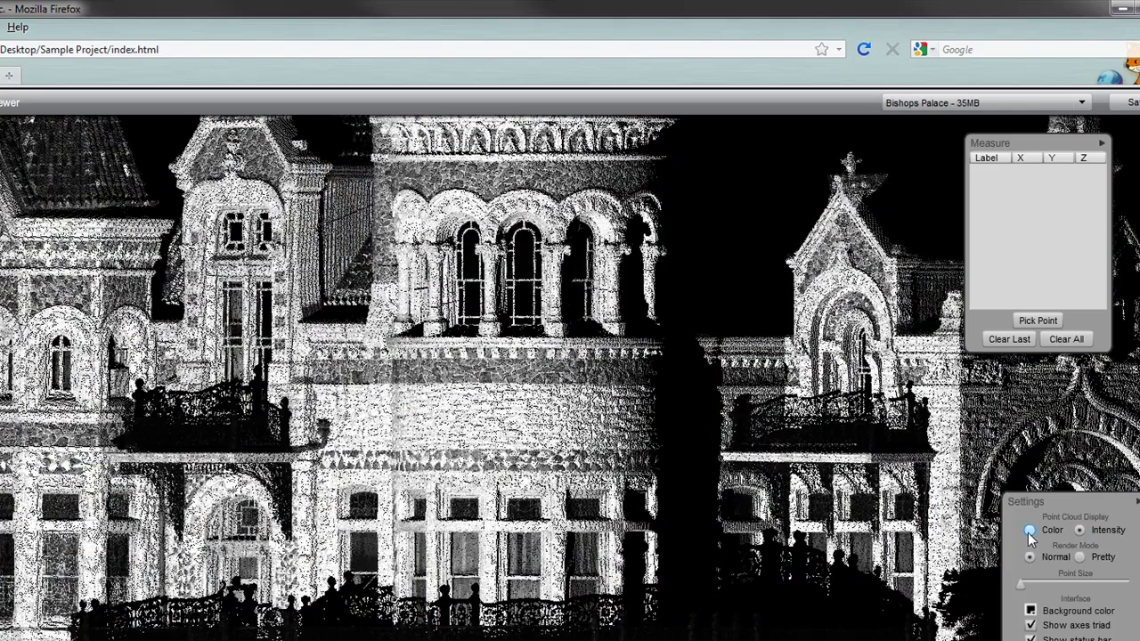
pyautogui.click(1030, 531)
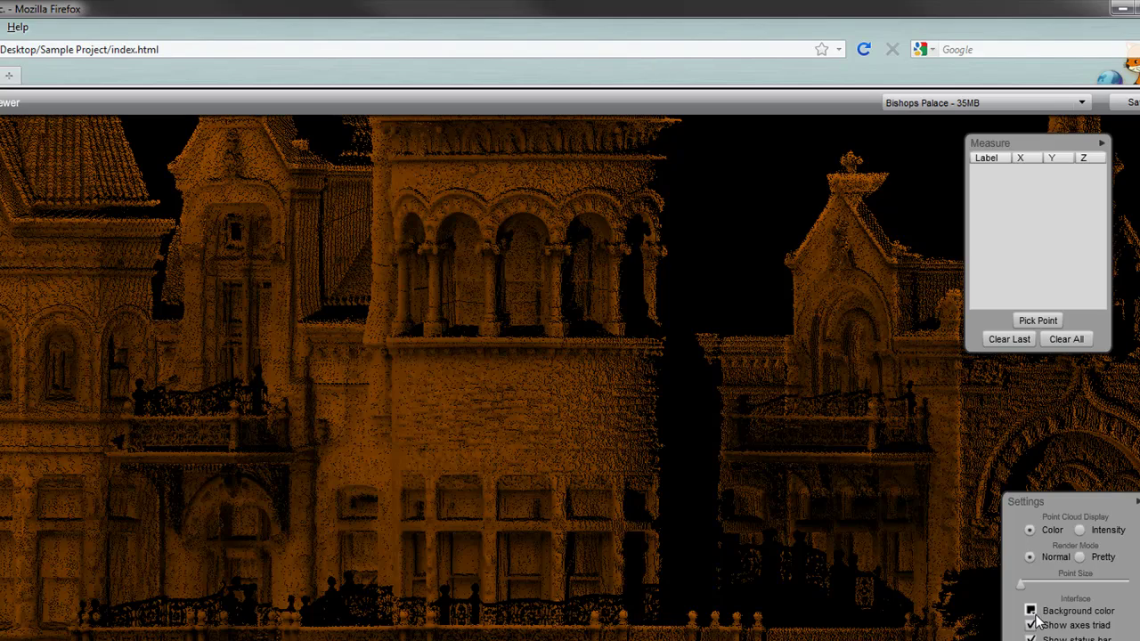
# Step: Try the blue background color #0066cc behind the point cloud, and set the background back to black
pyautogui.click(1033, 615)
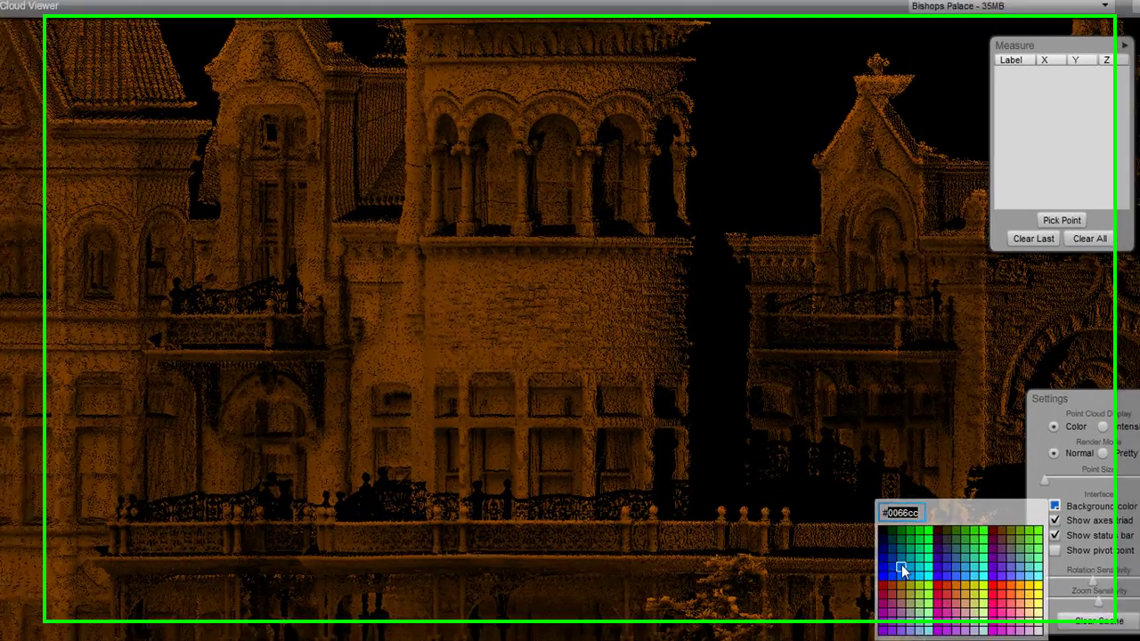
pyautogui.click(901, 565)
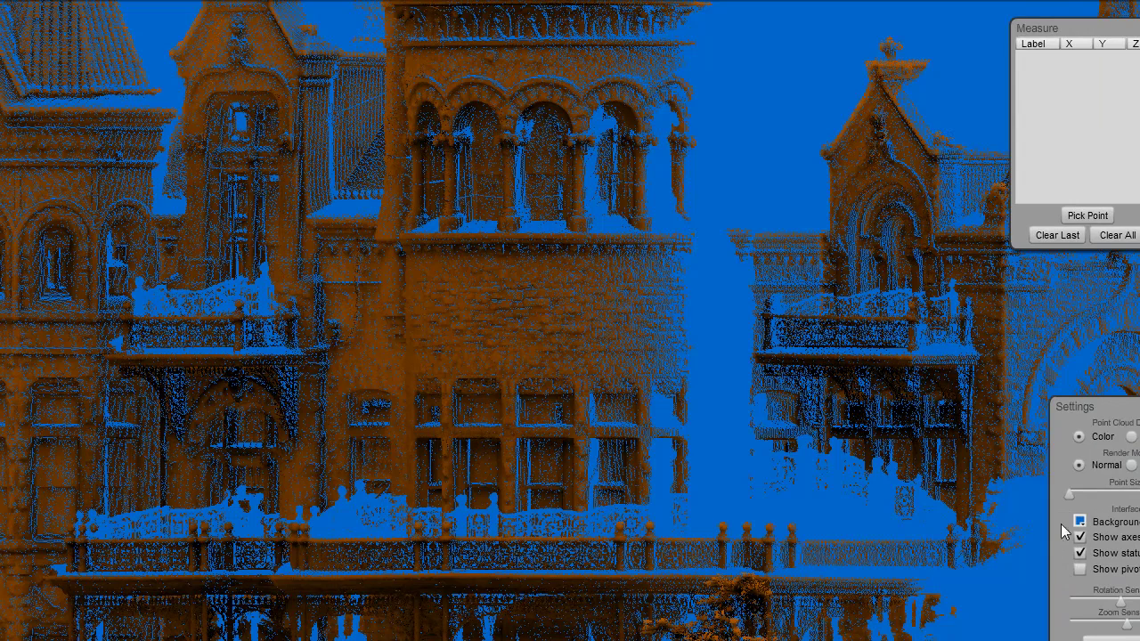
pyautogui.click(1083, 524)
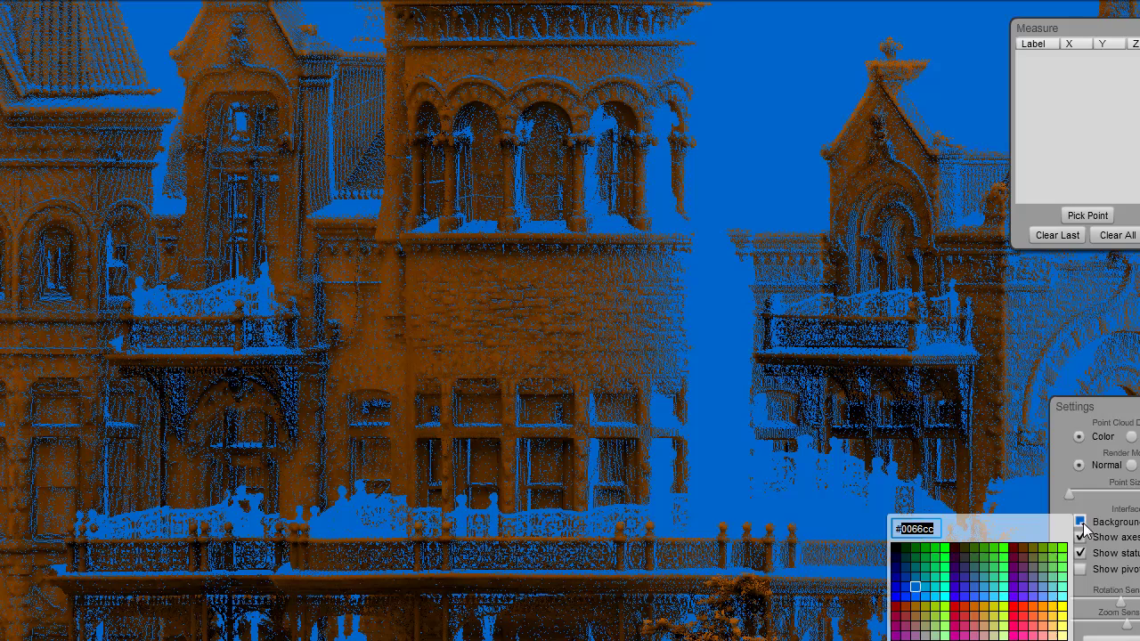
pyautogui.click(895, 554)
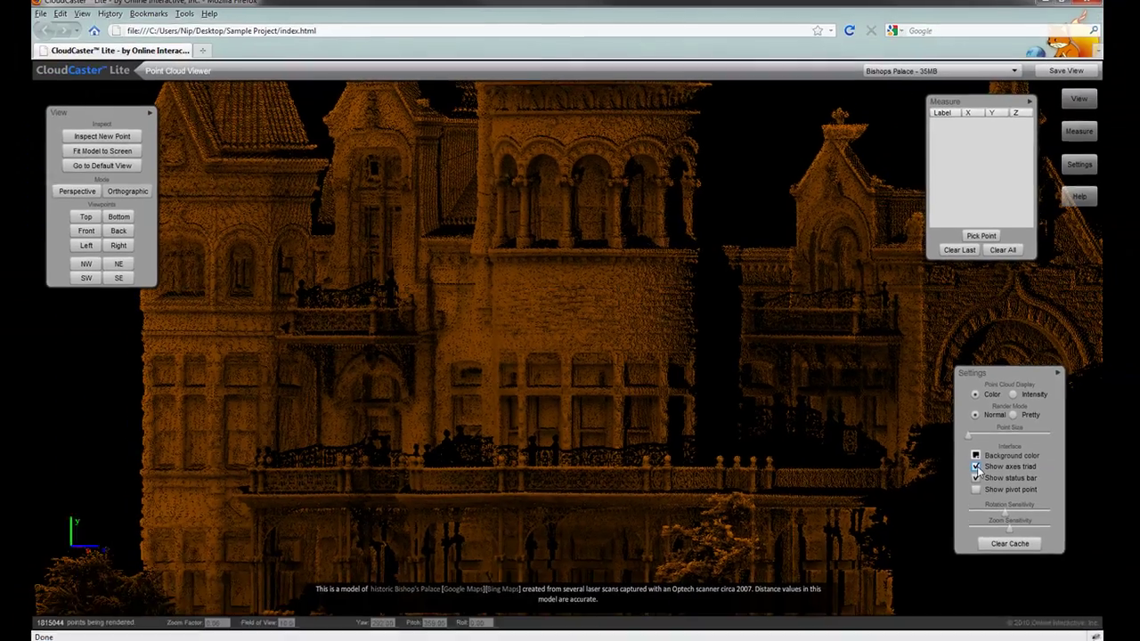
# Step: Hide the axes triad and show it again, and turn off the status bar
pyautogui.click(1059, 523)
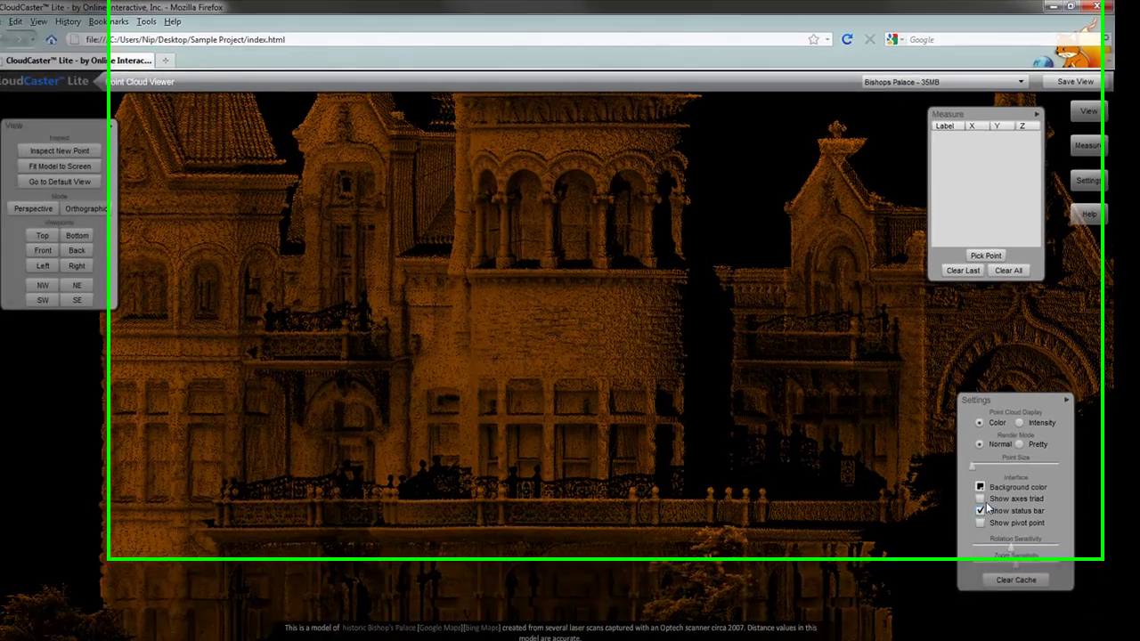
pyautogui.click(983, 499)
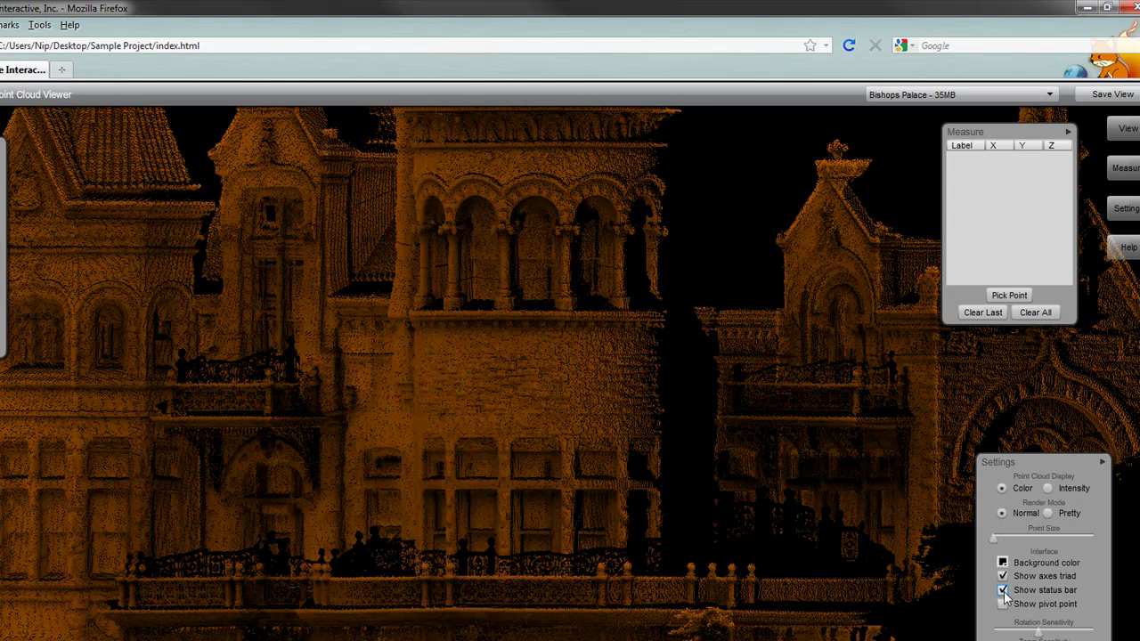
pyautogui.click(1004, 591)
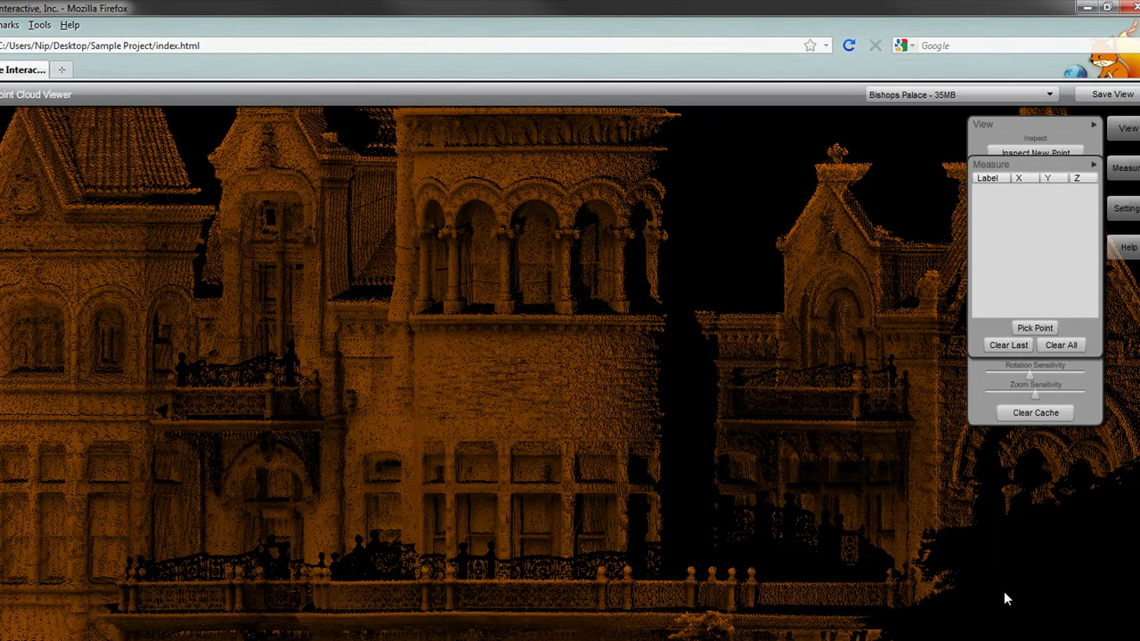
# Step: Uncover the Settings panel, and orbit the facade with the pivot point shown before hiding the pivot point
pyautogui.click(1024, 166)
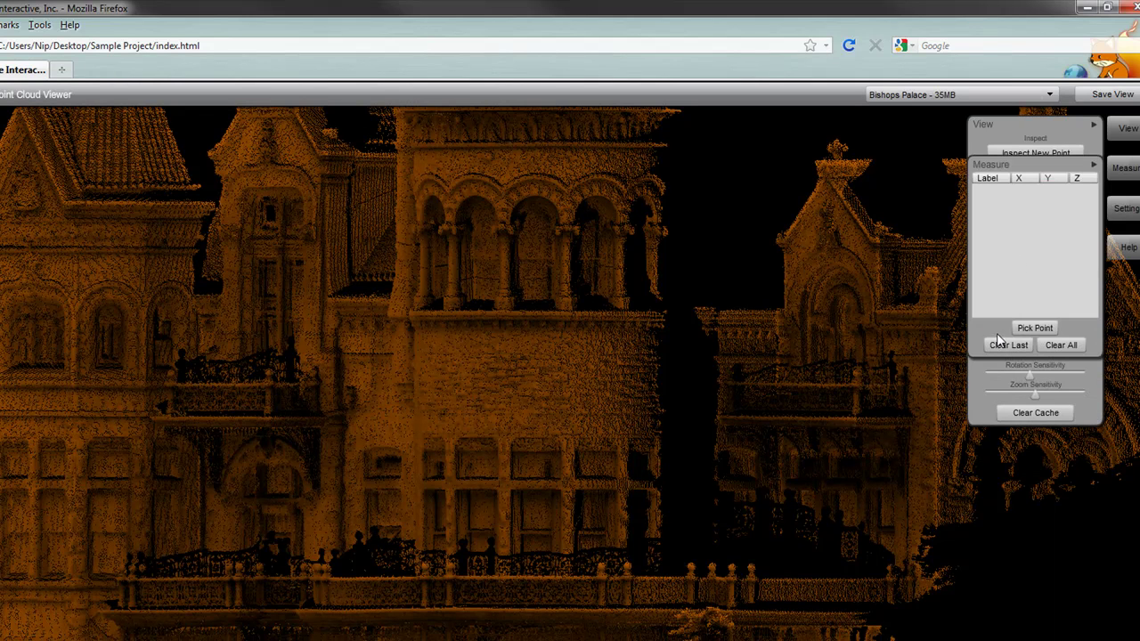
pyautogui.click(1033, 168)
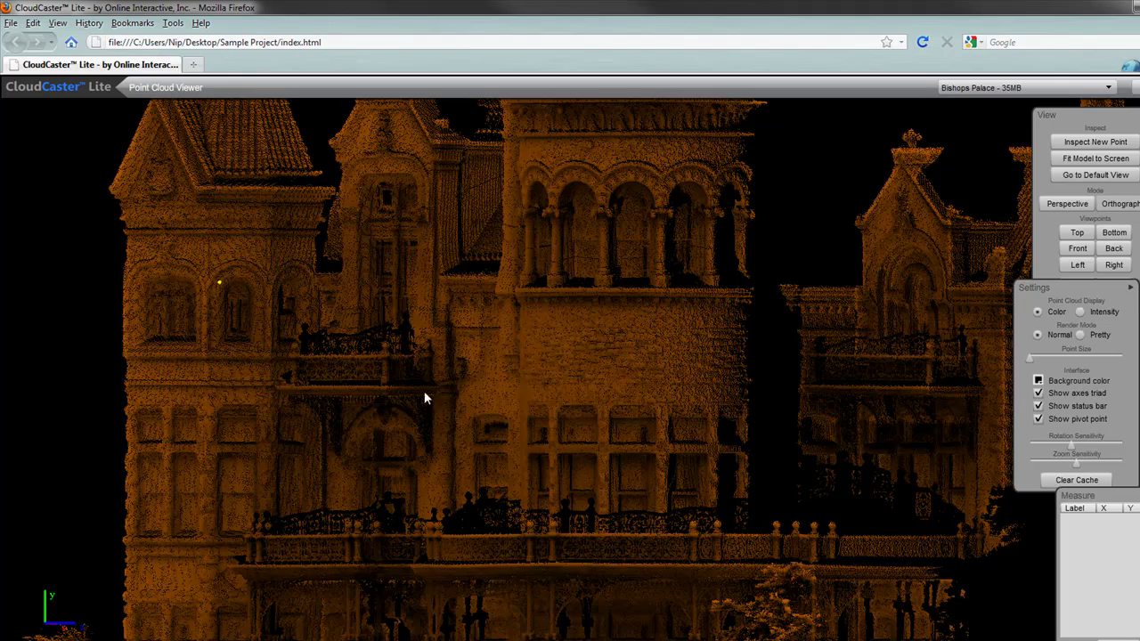
pyautogui.moveTo(476, 386)
pyautogui.mouseDown()
pyautogui.moveTo(443, 328)
pyautogui.moveTo(442, 254)
pyautogui.moveTo(502, 286)
pyautogui.moveTo(562, 438)
pyautogui.moveTo(588, 473)
pyautogui.moveTo(631, 478)
pyautogui.moveTo(661, 524)
pyautogui.moveTo(506, 490)
pyautogui.moveTo(468, 415)
pyautogui.moveTo(495, 382)
pyautogui.mouseUp()
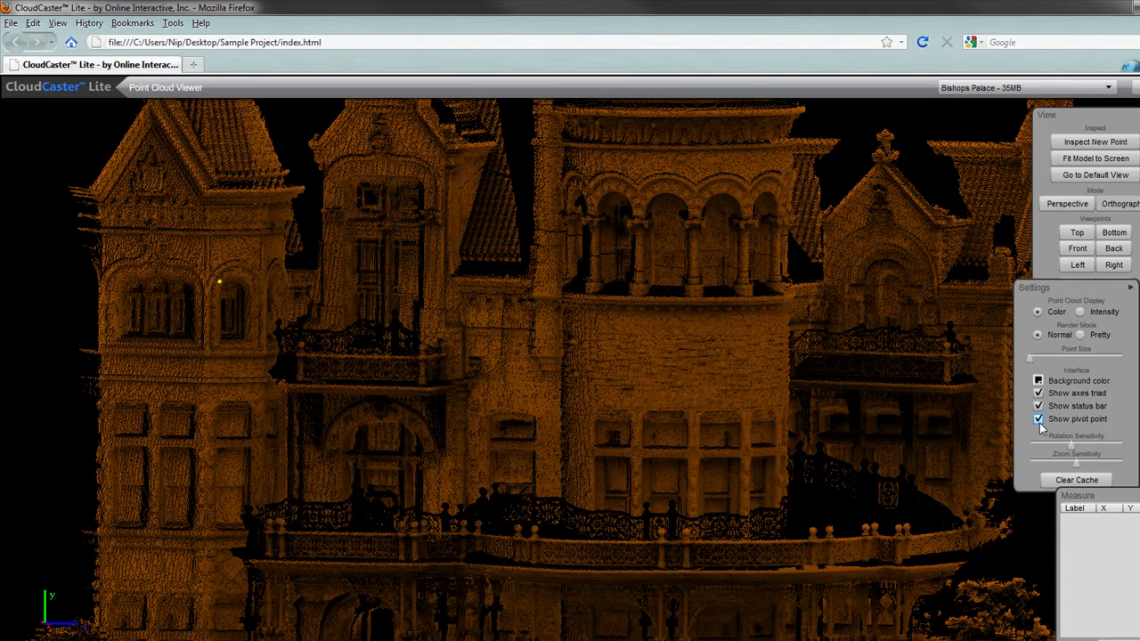
pyautogui.click(1038, 419)
# Step: Rearrange the floating panels so that Measure sits directly beneath View and Settings stands beside it
pyautogui.moveTo(1091, 290); pyautogui.dragTo(1067, 255)
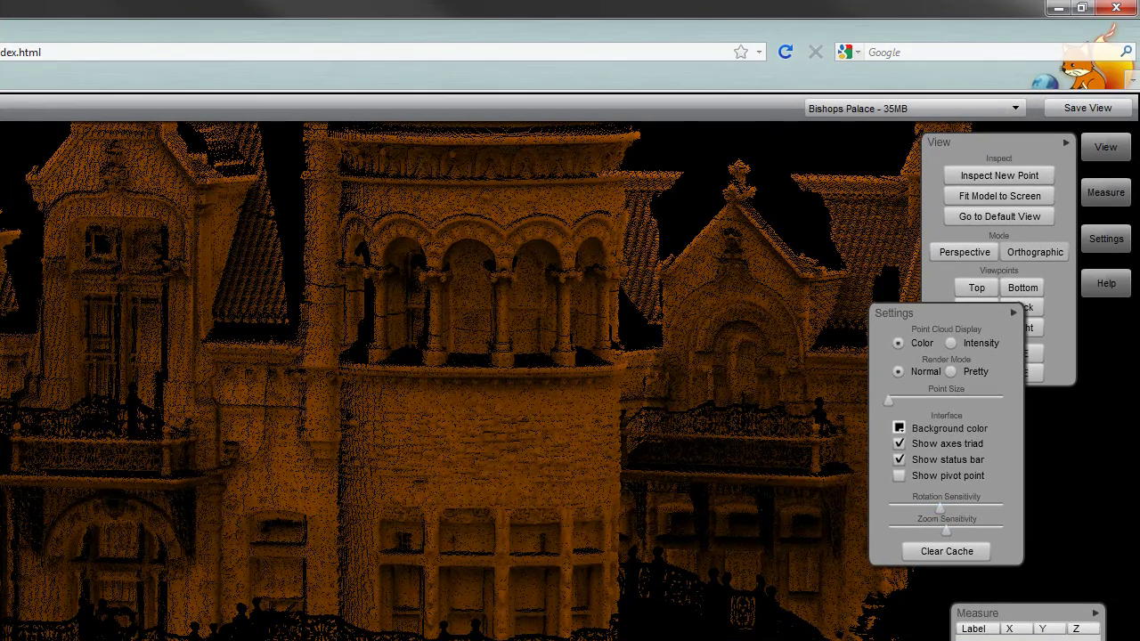
pyautogui.moveTo(962, 311); pyautogui.dragTo(947, 423)
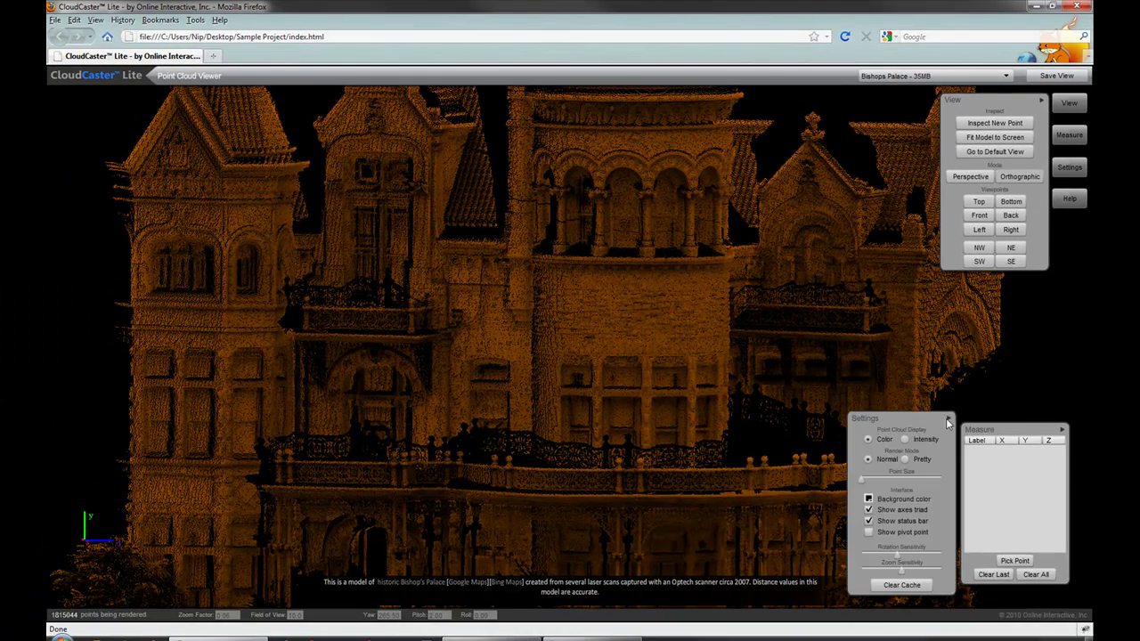
pyautogui.moveTo(1020, 429); pyautogui.dragTo(1000, 281)
pyautogui.moveTo(967, 519); pyautogui.dragTo(963, 527)
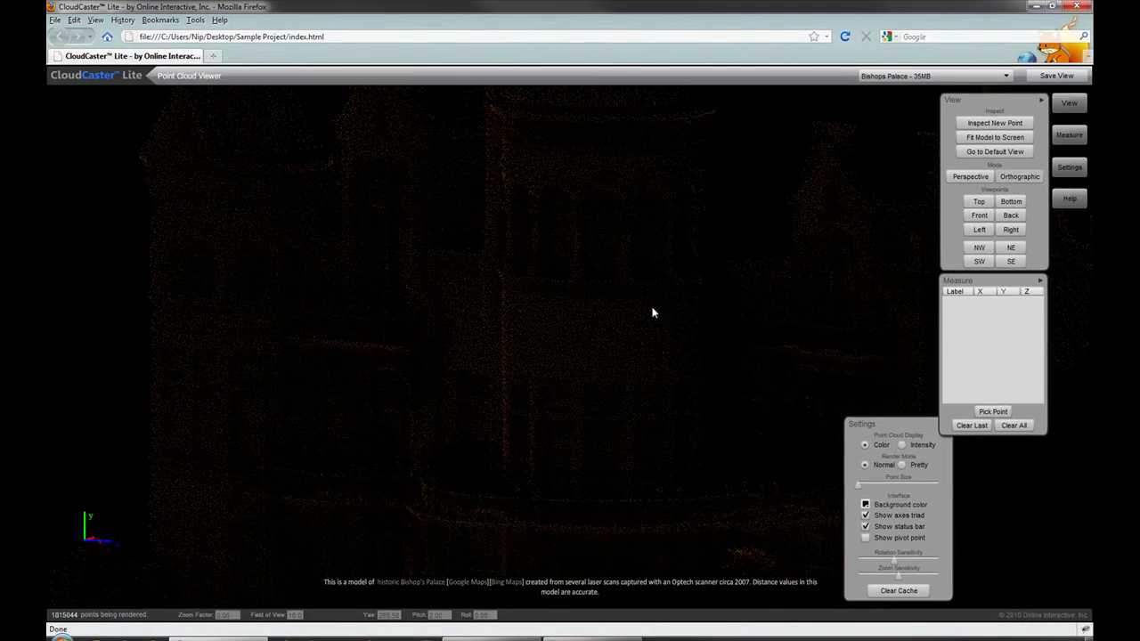
# Step: Examine the curved balcony and tower from a raised angle, and return to a frontal view of the whole palace
pyautogui.moveTo(652, 308); pyautogui.dragTo(614, 232, button='middle')
pyautogui.moveTo(516, 326); pyautogui.dragTo(481, 322)
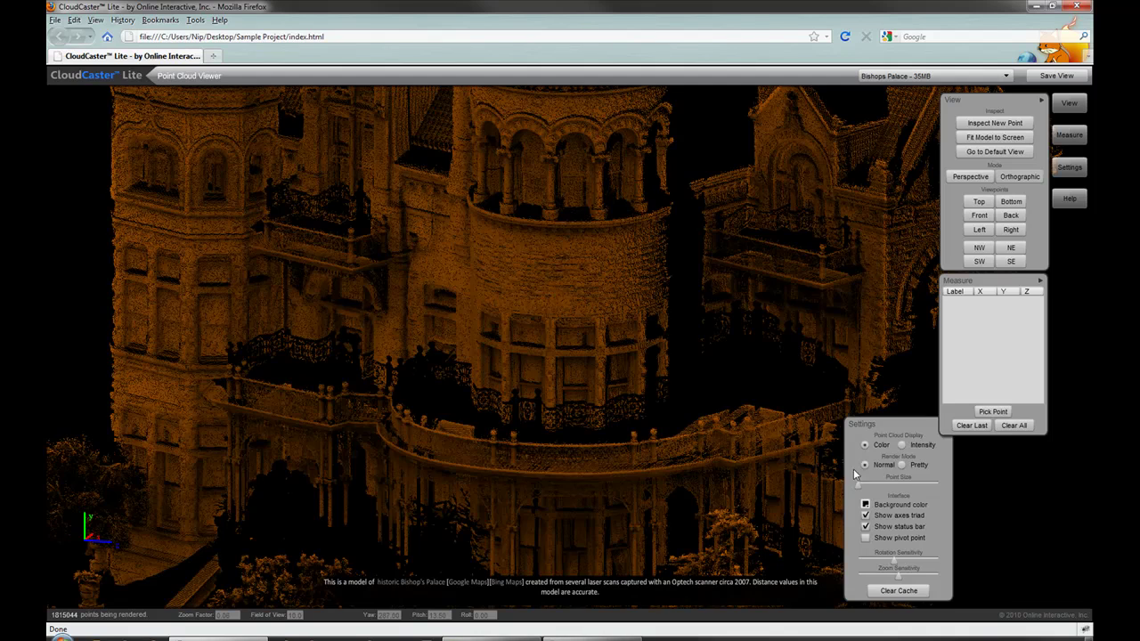
pyautogui.moveTo(901, 431); pyautogui.dragTo(924, 415)
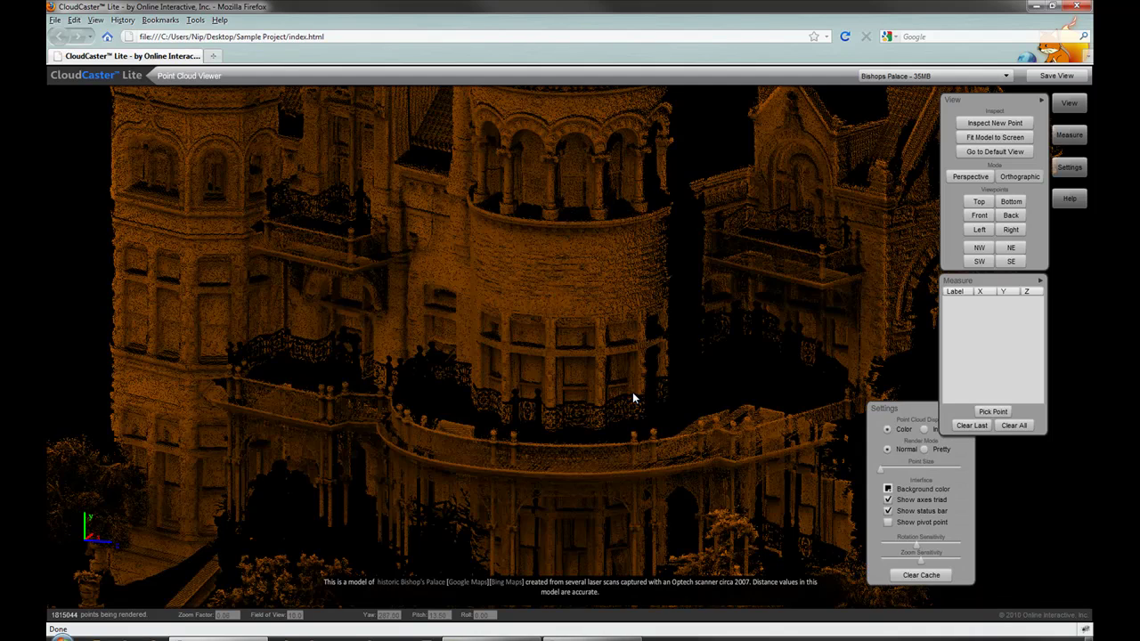
pyautogui.scroll(3, 613, 378)
pyautogui.scroll(-5, 617, 392)
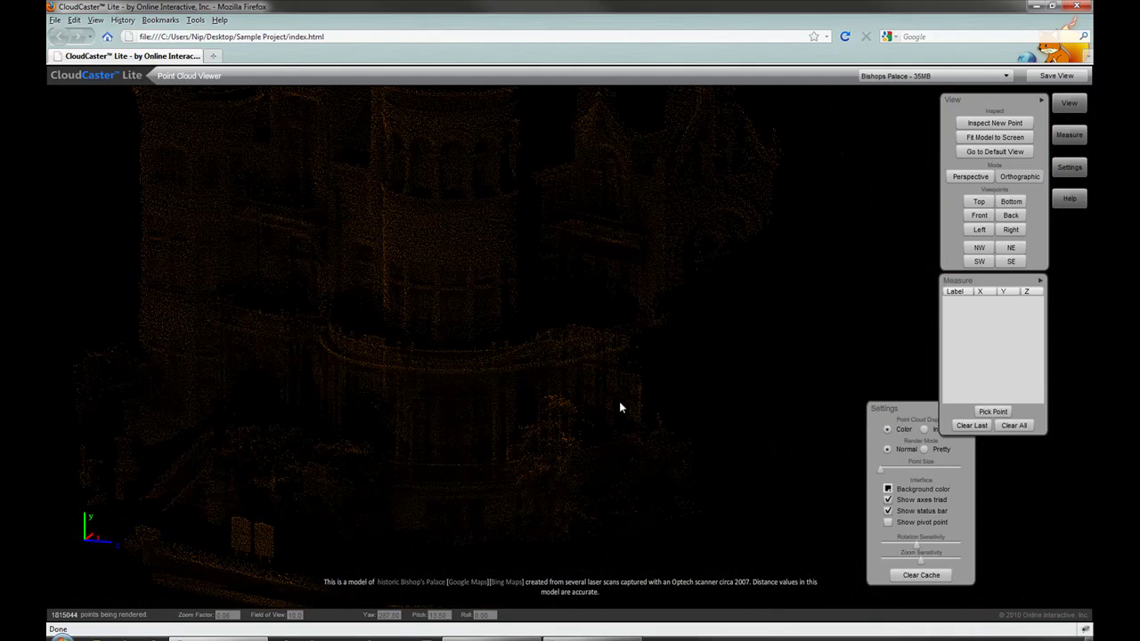
pyautogui.moveTo(472, 288); pyautogui.dragTo(564, 318)
# Step: Switch the render mode to Pretty and try larger point sizes up to the maximum, returning to the minimum
pyautogui.moveTo(909, 405); pyautogui.dragTo(886, 417)
pyautogui.click(903, 461)
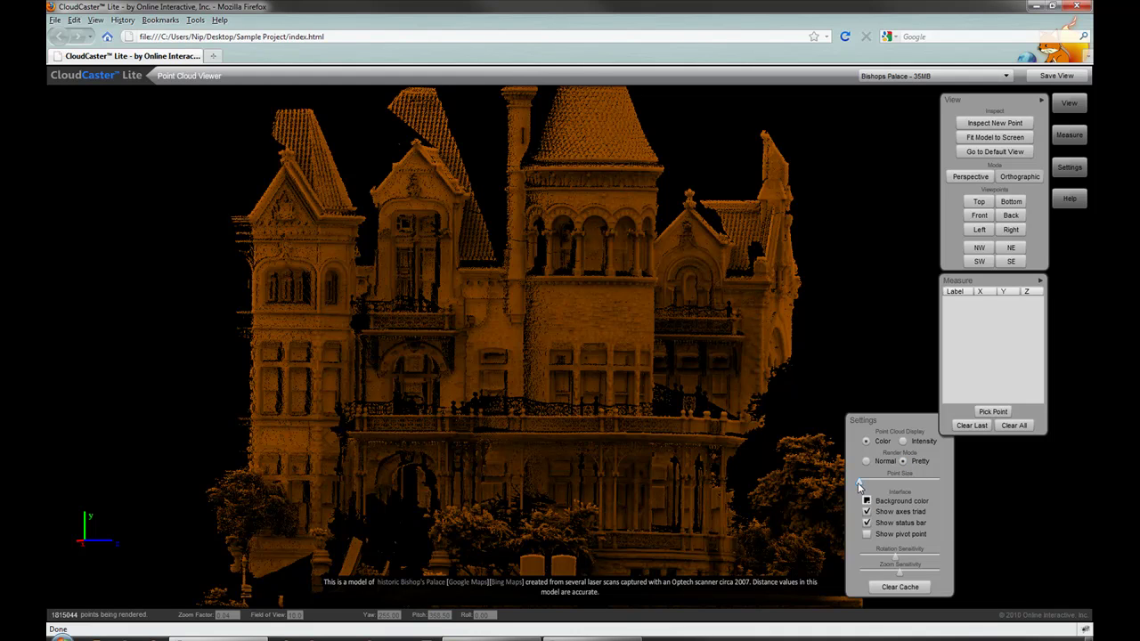
pyautogui.moveTo(863, 487); pyautogui.dragTo(889, 487)
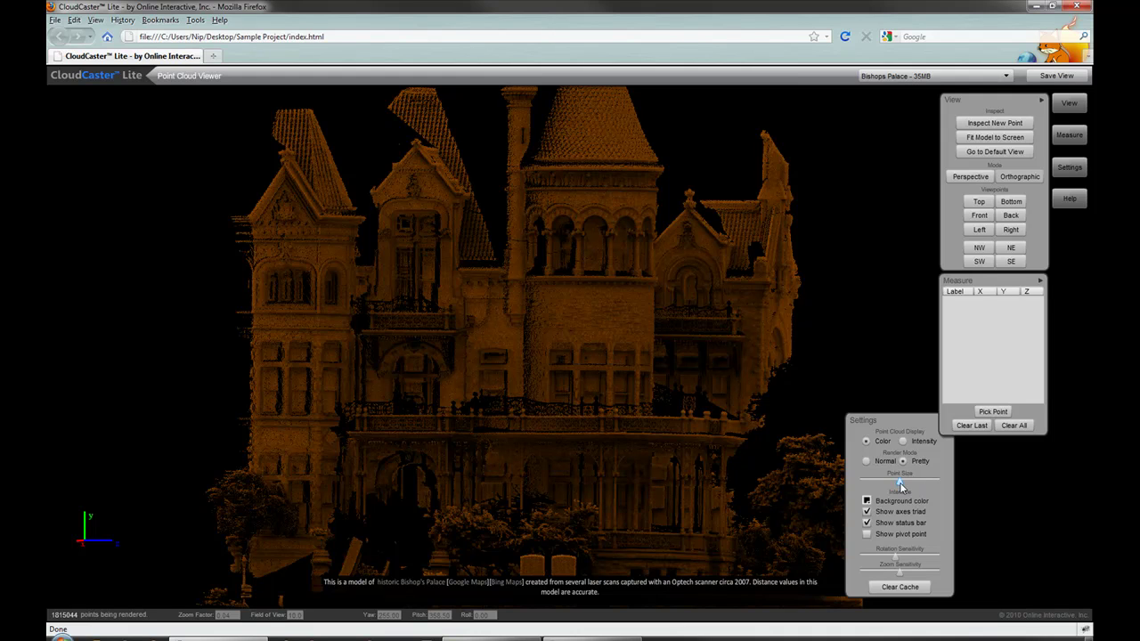
pyautogui.moveTo(940, 483); pyautogui.dragTo(933, 480)
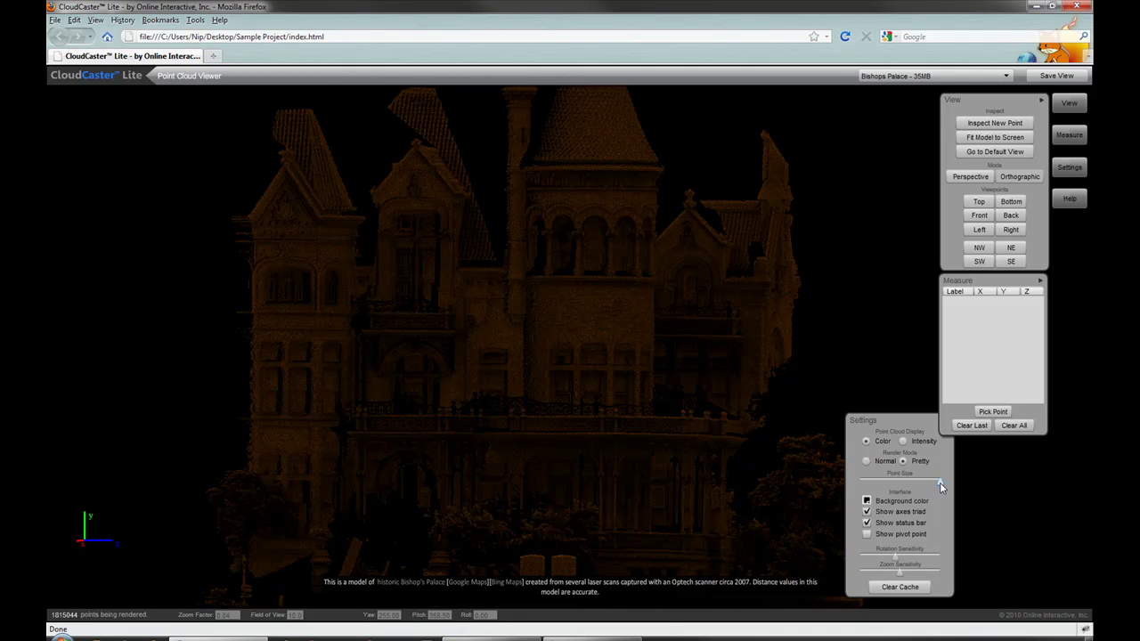
pyautogui.moveTo(940, 486); pyautogui.dragTo(861, 485)
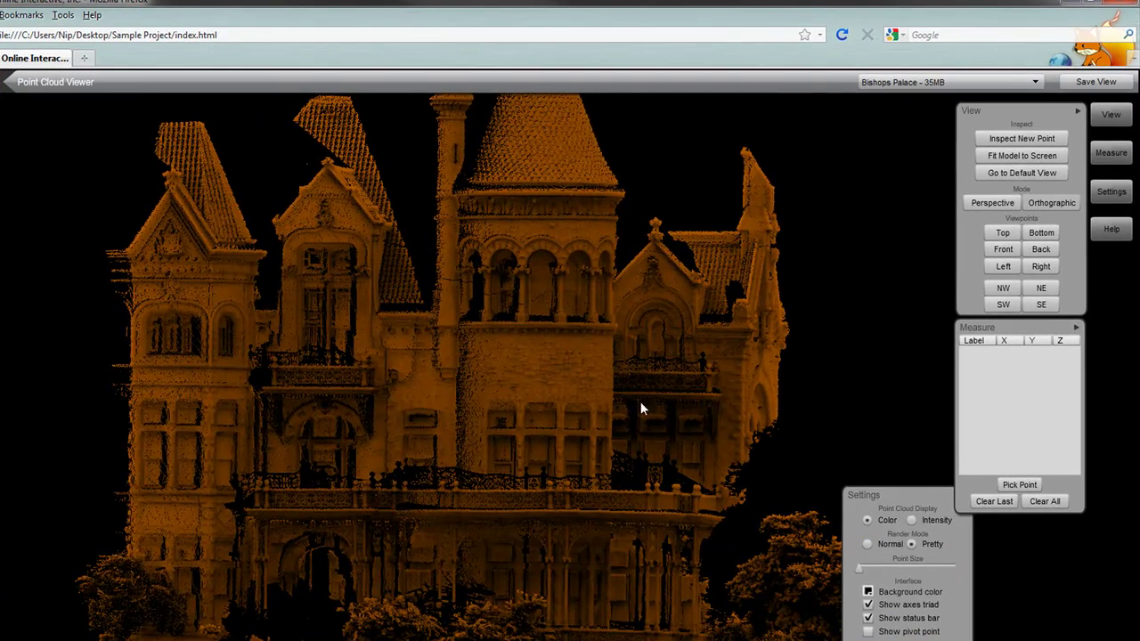
# Step: Prepare a 2514 x 1335 image of the close-up balcony and brick wall in Pretty mode with maximum point size
pyautogui.moveTo(640, 401); pyautogui.dragTo(239, 281)
pyautogui.scroll(5, 513, 422)
pyautogui.scroll(5, 513, 422)
pyautogui.scroll(3, 595, 521)
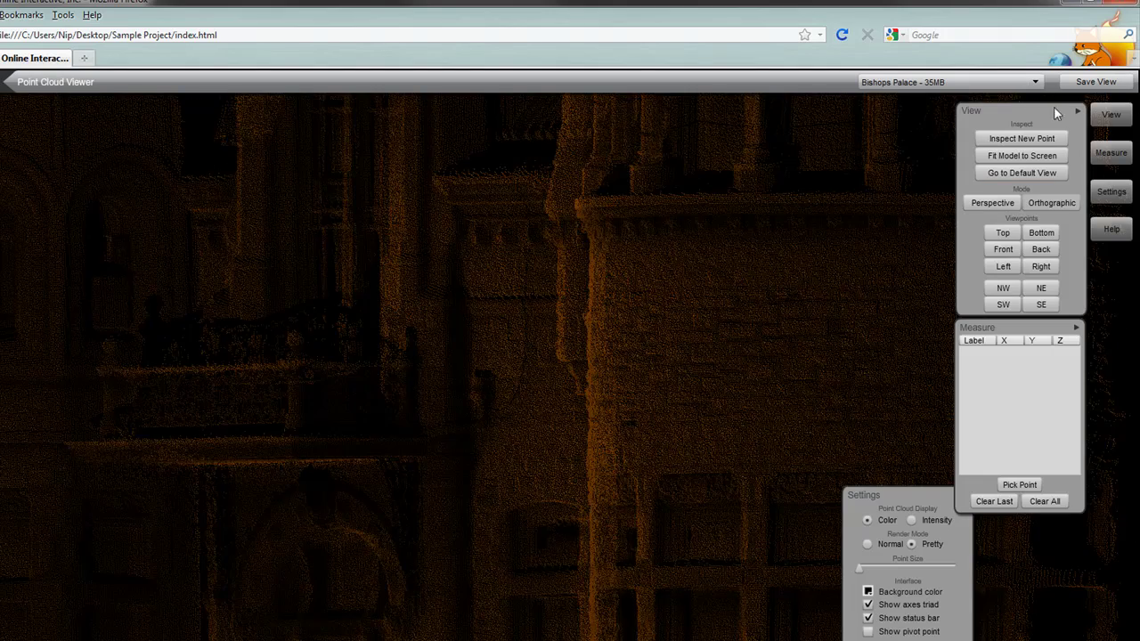
pyautogui.click(1093, 82)
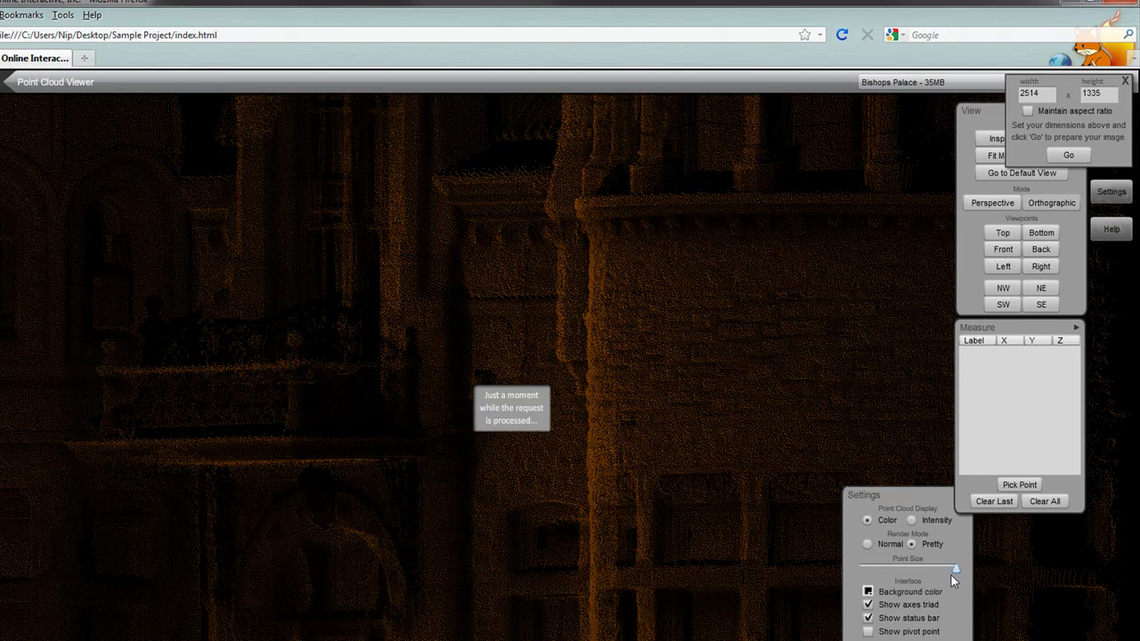
pyautogui.click(1067, 156)
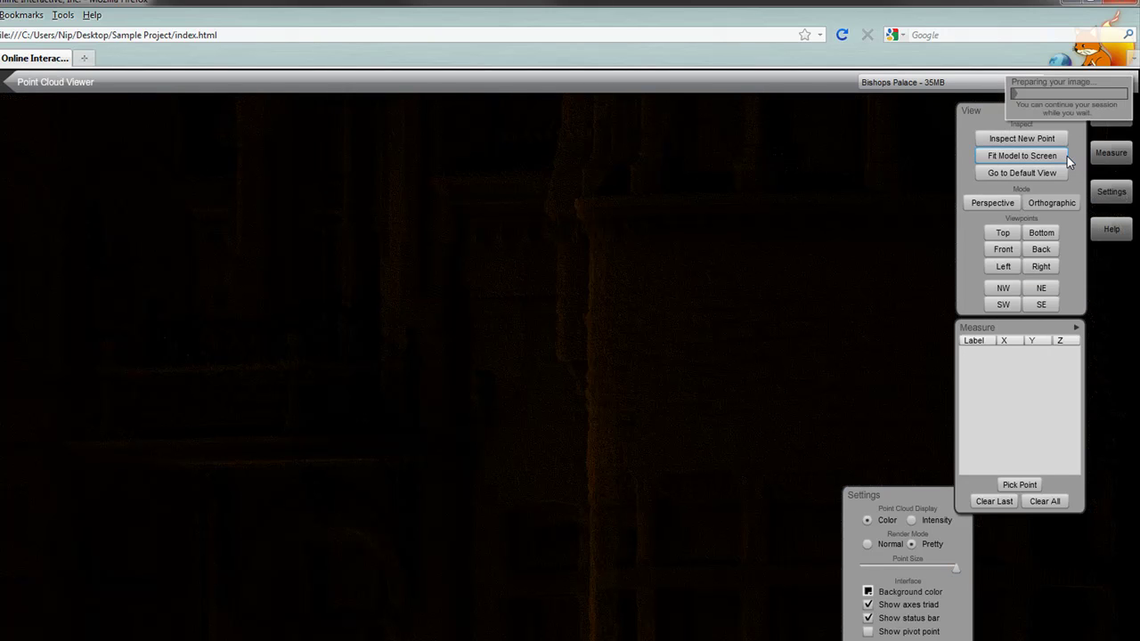
# Step: Set the render mode back to Normal and reduce the point size to the minimum
pyautogui.click(867, 544)
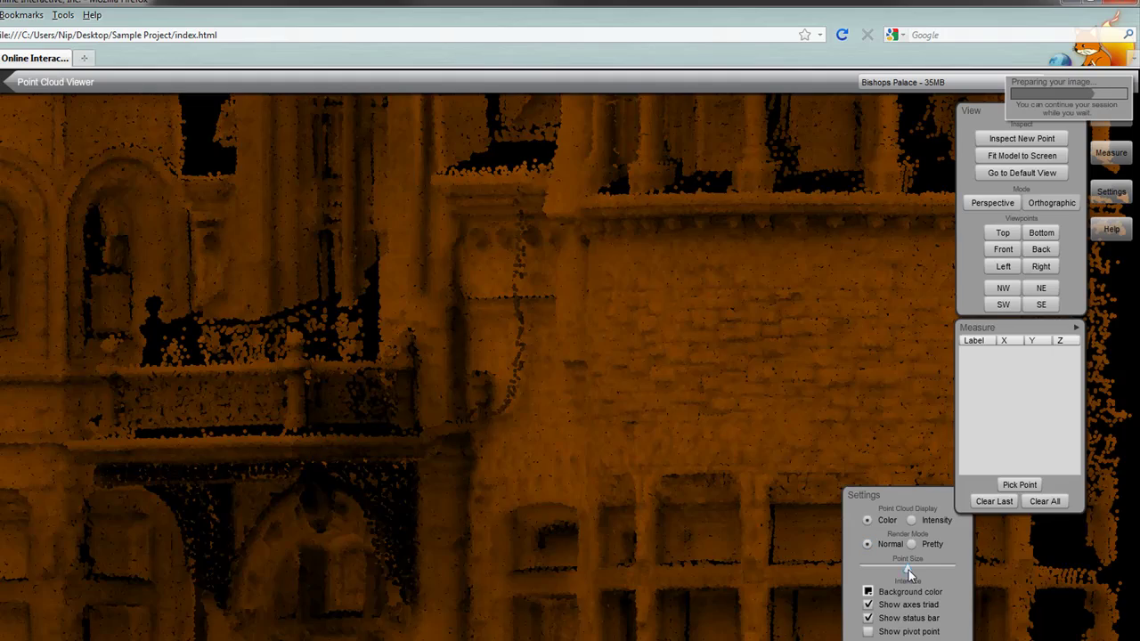
pyautogui.moveTo(908, 570); pyautogui.dragTo(861, 570)
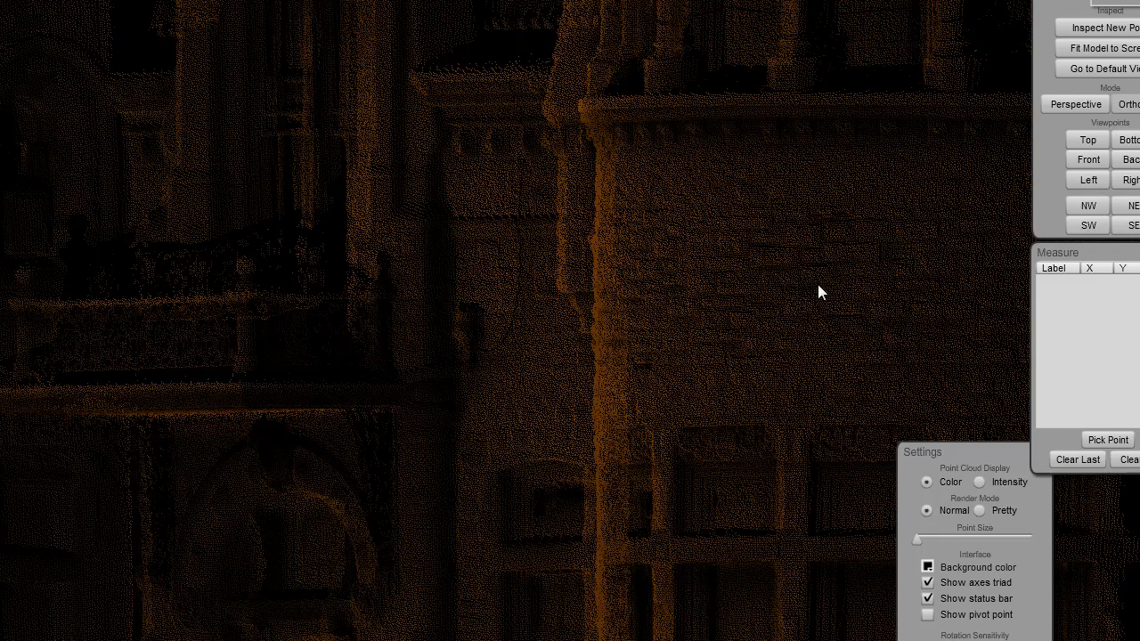
# Step: Save the prepared palace image to the Desktop as view2.jpg
pyautogui.scroll(-6, 810, 301)
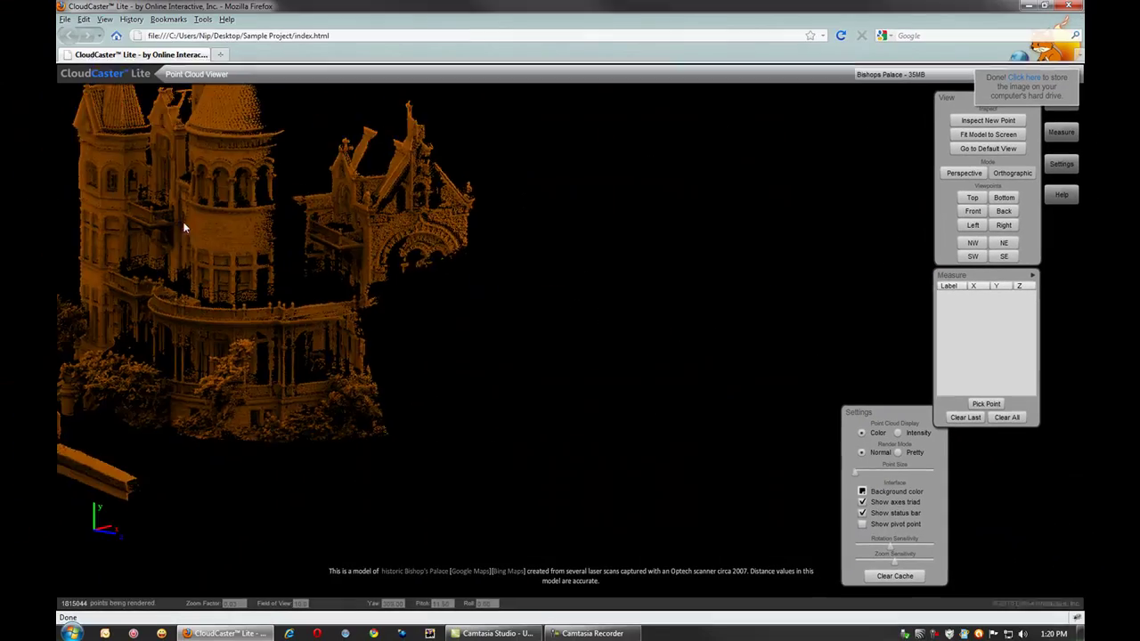
pyautogui.moveTo(185, 228); pyautogui.dragTo(516, 317)
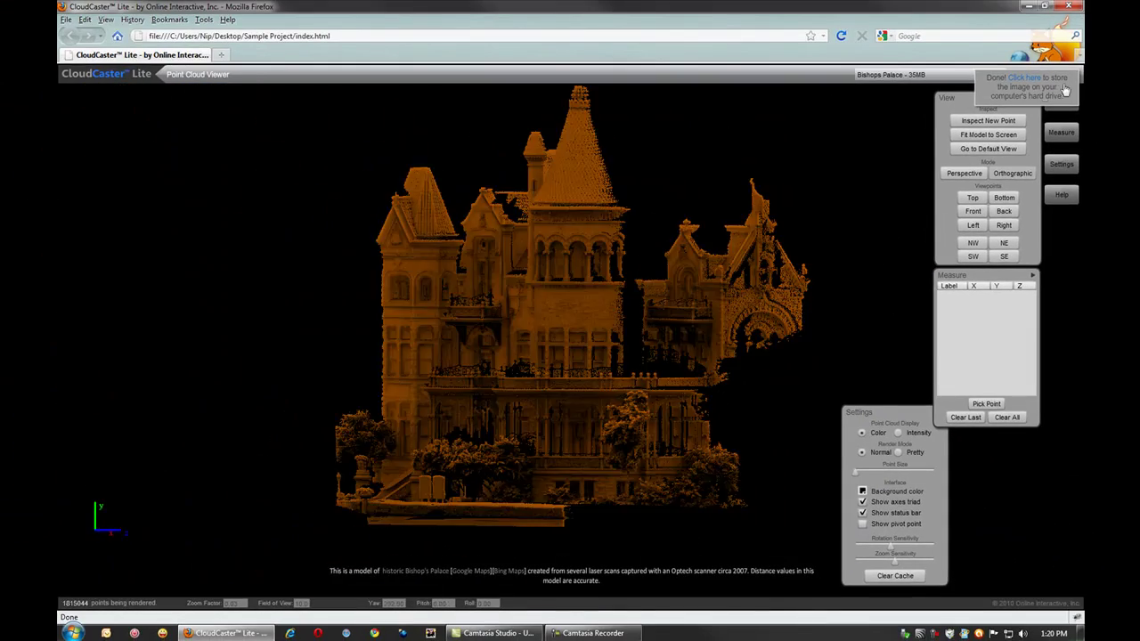
pyautogui.click(1029, 79)
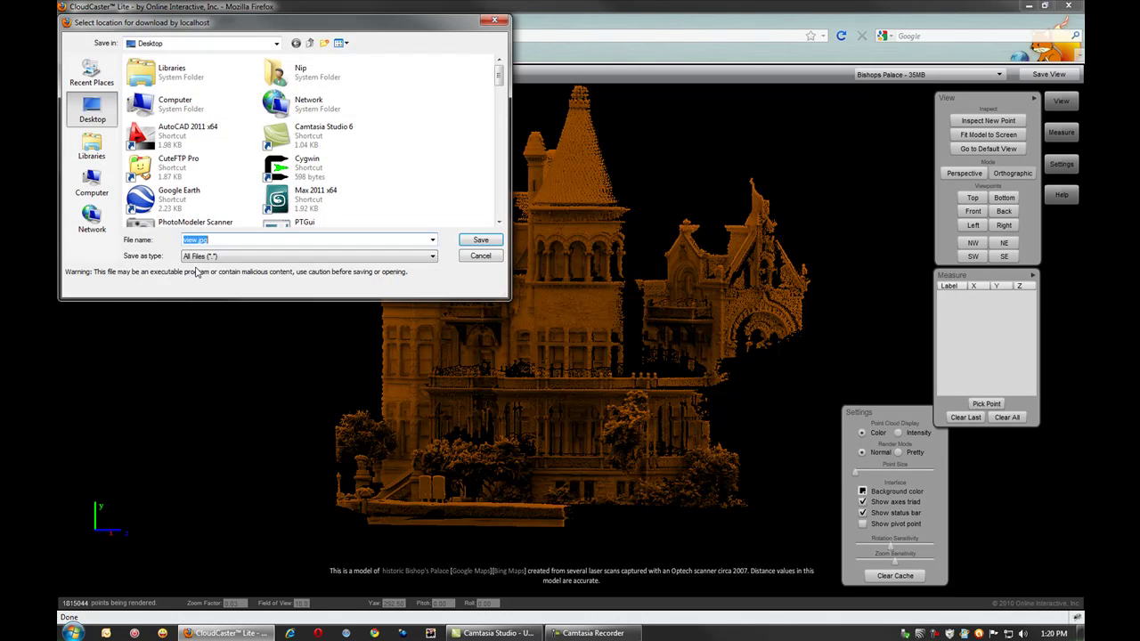
pyautogui.click(200, 240)
pyautogui.write('2')
pyautogui.press('Return')
# Step: Open view2.jpg from the desktop in Windows Photo Viewer and examine the facade and brick wall details at actual size
pyautogui.click(1027, 6)
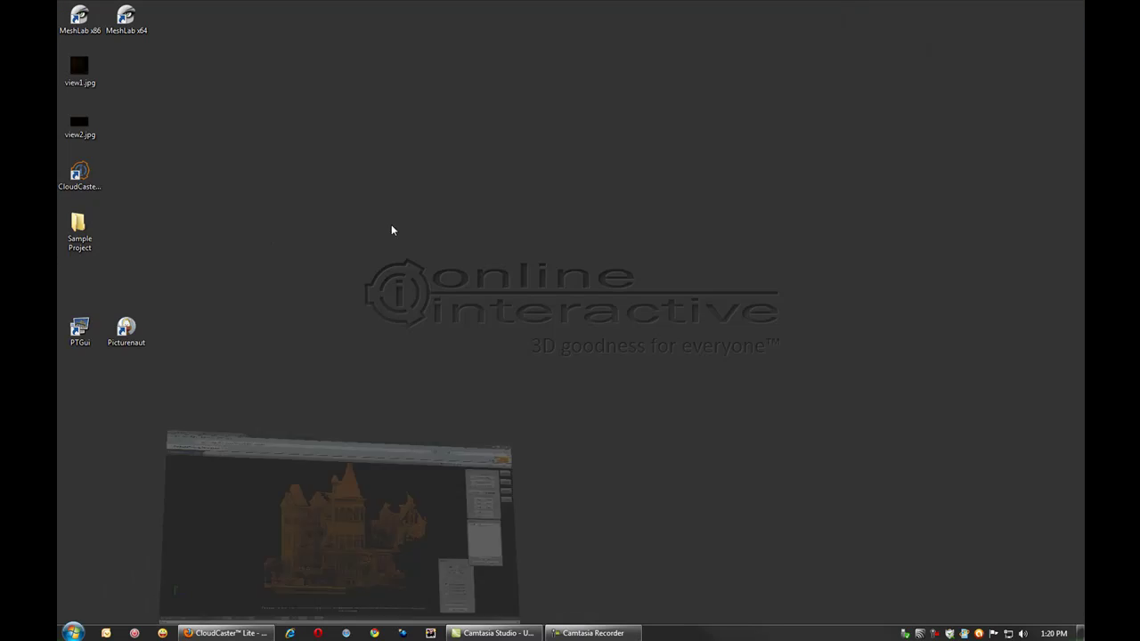
pyautogui.doubleClick(79, 125)
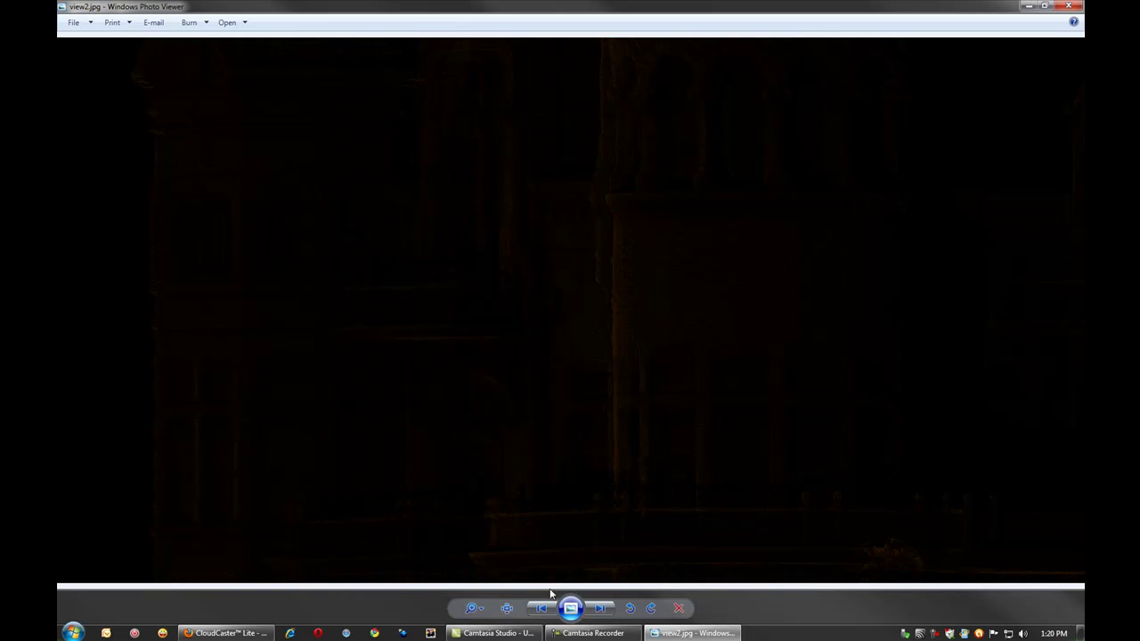
pyautogui.click(509, 611)
pyautogui.moveTo(682, 348); pyautogui.dragTo(572, 473)
pyautogui.moveTo(282, 434); pyautogui.dragTo(757, 210)
pyautogui.moveTo(949, 453); pyautogui.dragTo(572, 407)
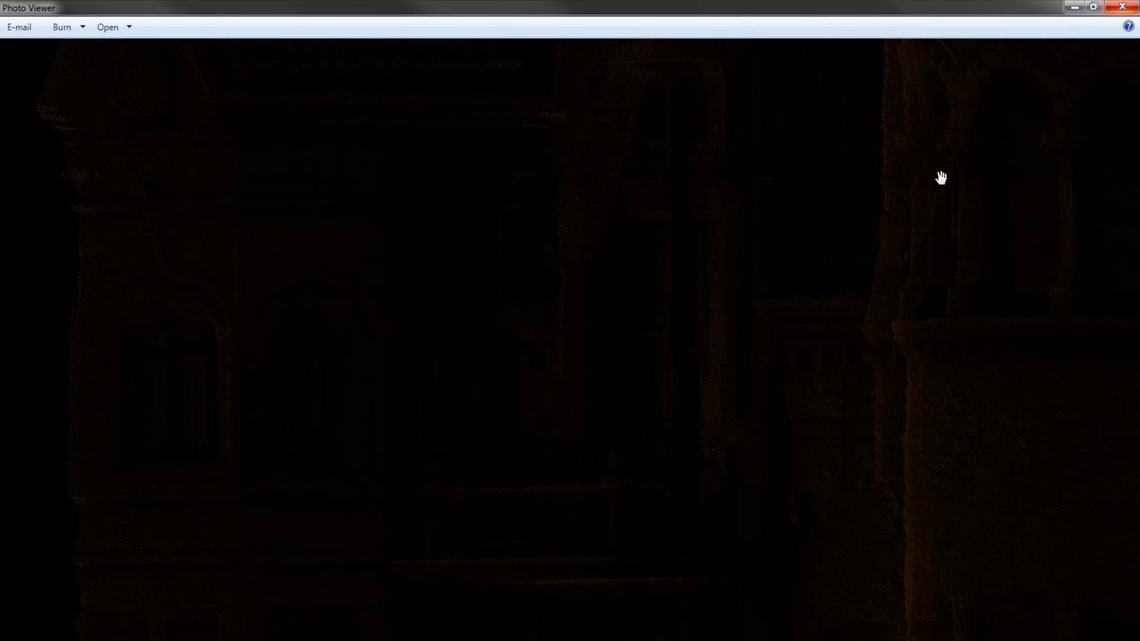
pyautogui.moveTo(941, 178); pyautogui.dragTo(597, 293)
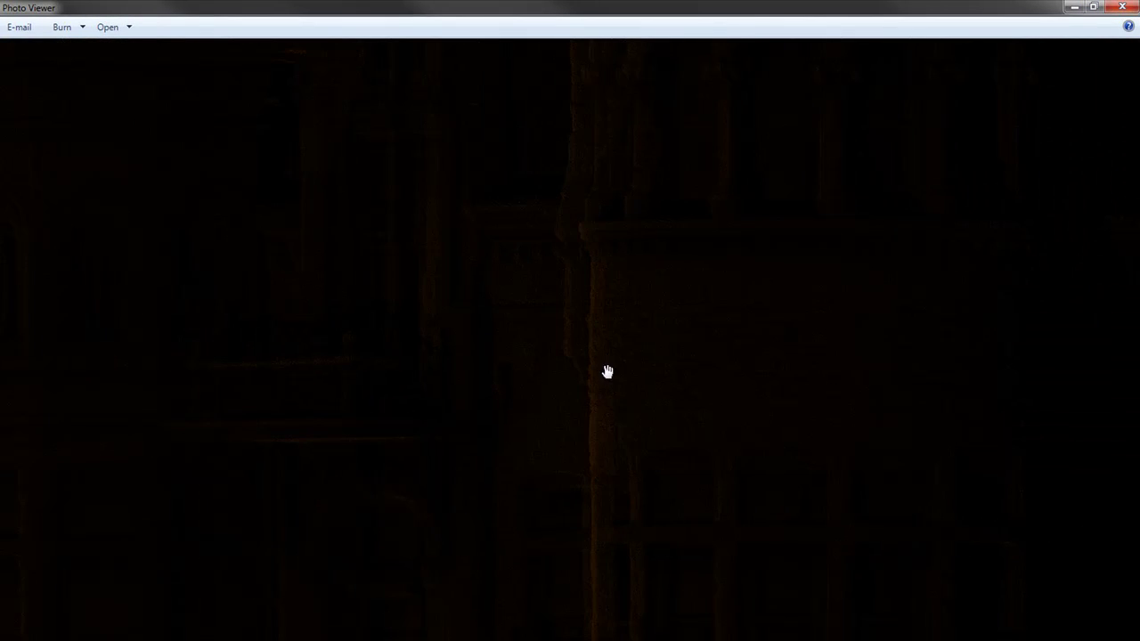